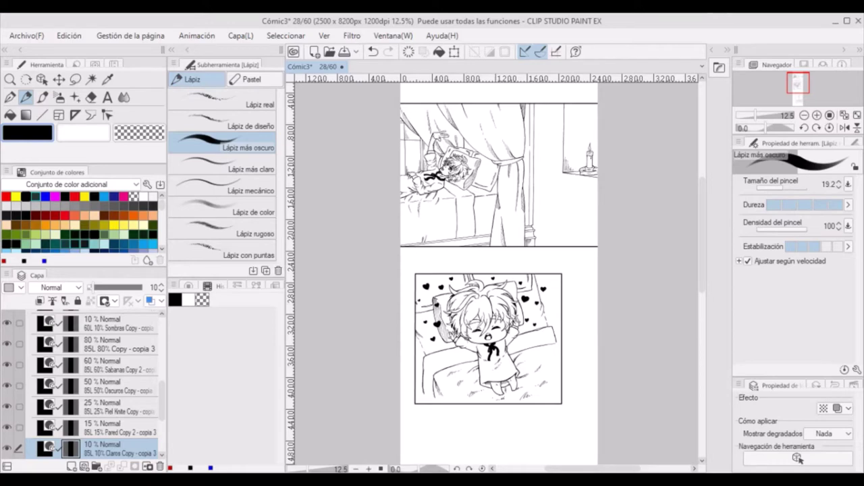
# Tone the hair of the boy lying in bed in the upper panel on the 85L 10% Claros layer.
pyautogui.moveTo(165, 412); pyautogui.dragTo(165, 421)
pyautogui.scroll(5, 491, 195)
pyautogui.moveTo(704, 181); pyautogui.dragTo(704, 156)
pyautogui.moveTo(584, 468); pyautogui.dragTo(566, 469)
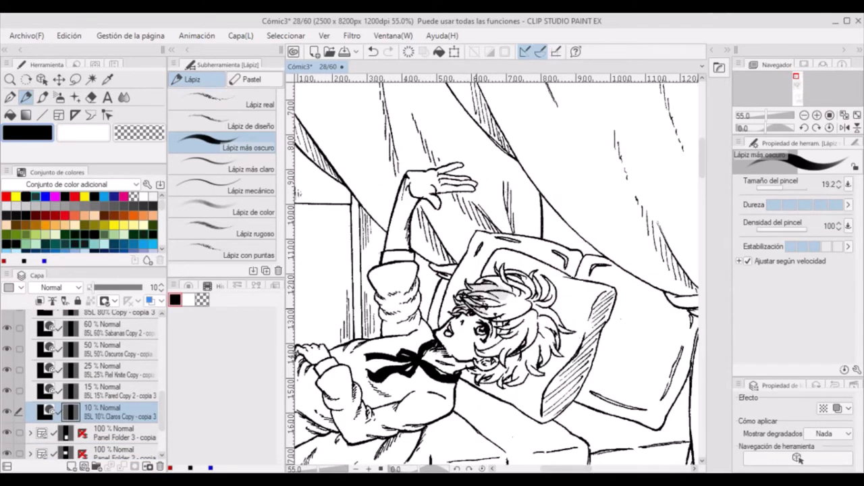
pyautogui.moveTo(476, 306)
pyautogui.mouseDown()
pyautogui.moveTo(507, 328)
pyautogui.moveTo(496, 350)
pyautogui.moveTo(511, 337)
pyautogui.mouseUp()
pyautogui.moveTo(472, 372); pyautogui.dragTo(503, 368)
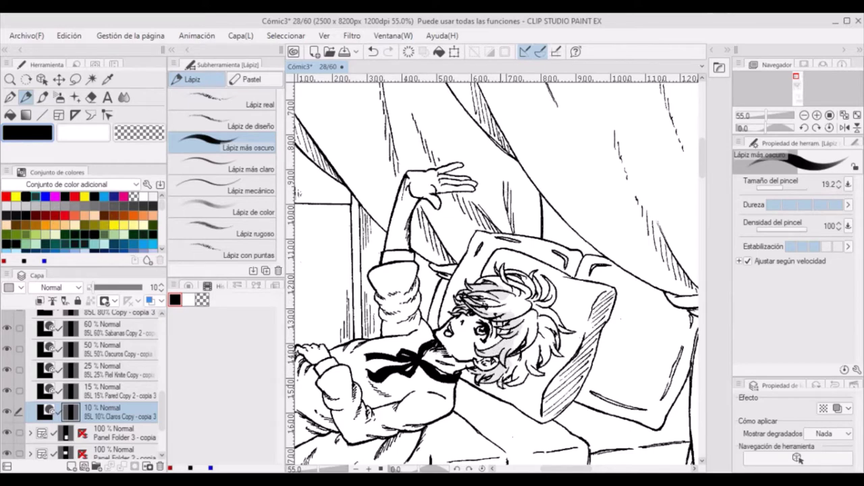
pyautogui.moveTo(505, 277)
pyautogui.mouseDown()
pyautogui.moveTo(491, 288)
pyautogui.moveTo(529, 275)
pyautogui.moveTo(534, 291)
pyautogui.mouseUp()
pyautogui.press('c')
pyautogui.press('c')
pyautogui.moveTo(534, 275); pyautogui.dragTo(538, 298)
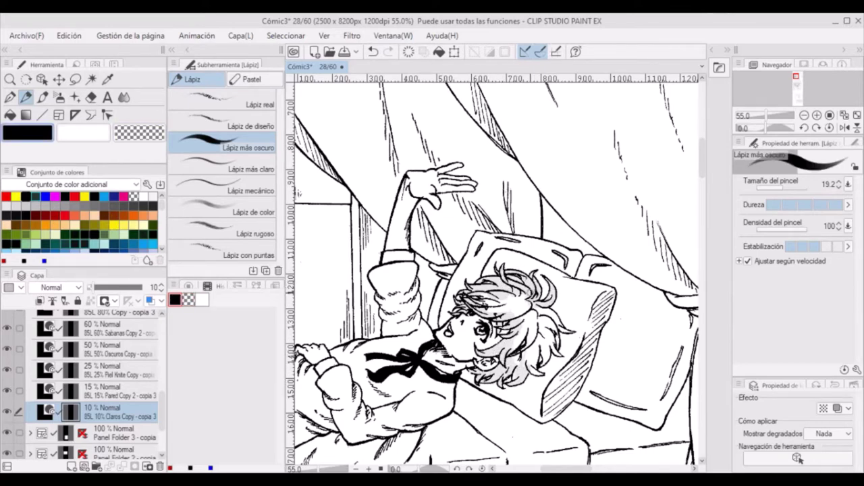
pyautogui.moveTo(544, 354)
pyautogui.mouseDown()
pyautogui.moveTo(517, 339)
pyautogui.moveTo(545, 347)
pyautogui.mouseUp()
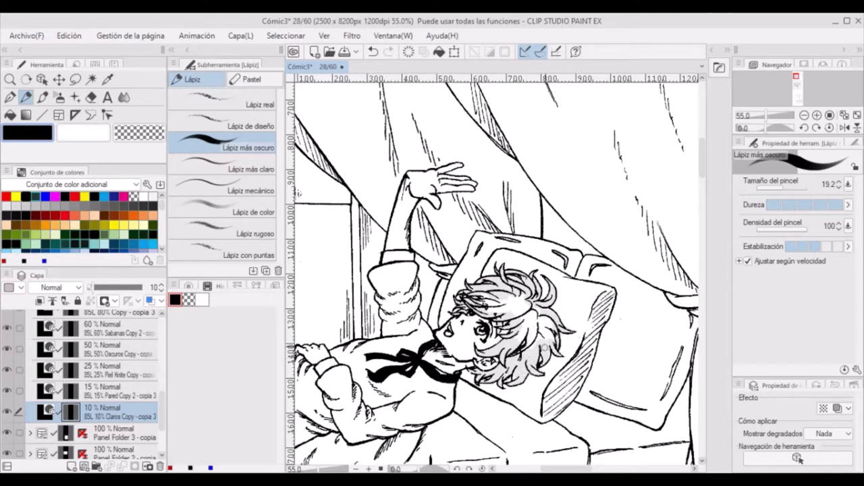
pyautogui.moveTo(485, 304); pyautogui.dragTo(514, 306)
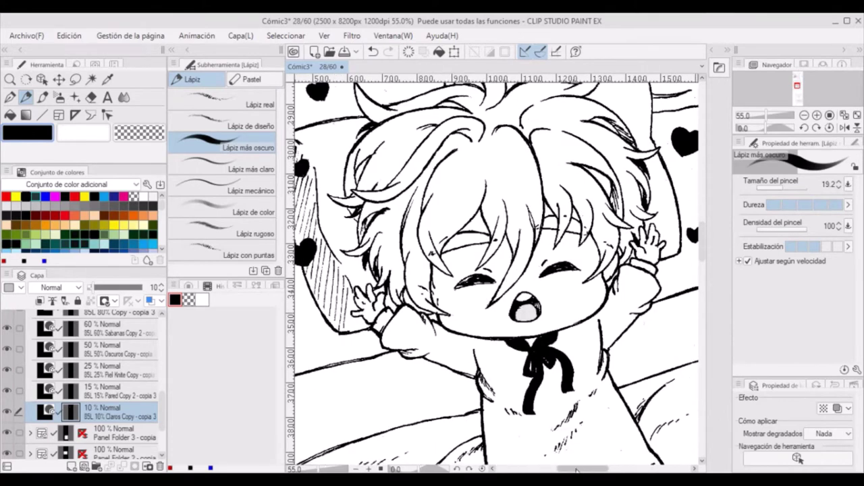
# Paint the 10% Claros tone along the chibi boy's side locks, fringe and inner hair strands.
pyautogui.moveTo(409, 286)
pyautogui.mouseDown()
pyautogui.moveTo(367, 213)
pyautogui.moveTo(376, 133)
pyautogui.moveTo(363, 180)
pyautogui.moveTo(378, 147)
pyautogui.moveTo(377, 114)
pyautogui.mouseUp()
pyautogui.press('c')
pyautogui.press('c')
pyautogui.moveTo(410, 280)
pyautogui.mouseDown()
pyautogui.moveTo(453, 238)
pyautogui.moveTo(492, 243)
pyautogui.moveTo(485, 200)
pyautogui.moveTo(459, 217)
pyautogui.moveTo(511, 240)
pyautogui.moveTo(509, 280)
pyautogui.mouseUp()
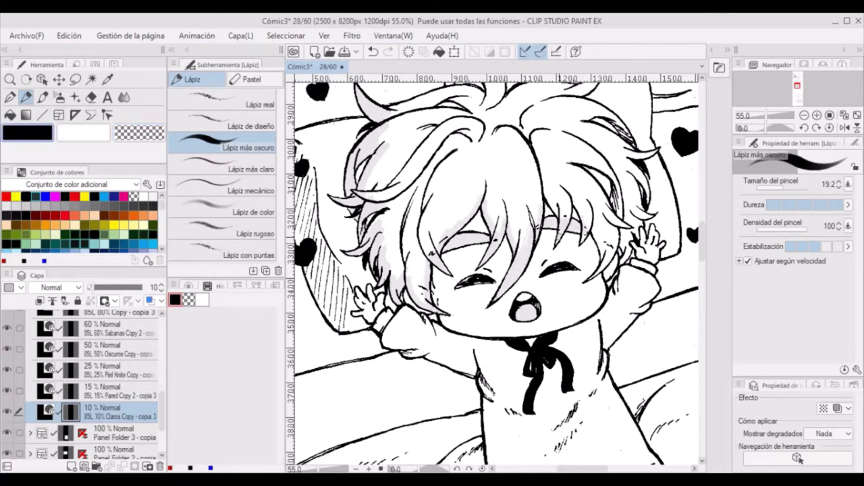
pyautogui.moveTo(564, 236)
pyautogui.mouseDown()
pyautogui.moveTo(589, 206)
pyautogui.moveTo(528, 226)
pyautogui.moveTo(598, 230)
pyautogui.moveTo(607, 241)
pyautogui.moveTo(639, 222)
pyautogui.moveTo(638, 154)
pyautogui.mouseUp()
pyautogui.scroll(3, 681, 106)
pyautogui.moveTo(391, 196)
pyautogui.mouseDown()
pyautogui.moveTo(430, 181)
pyautogui.moveTo(467, 189)
pyautogui.moveTo(432, 198)
pyautogui.mouseUp()
pyautogui.press('c')
pyautogui.press('c')
pyautogui.moveTo(431, 164)
pyautogui.mouseDown()
pyautogui.moveTo(445, 156)
pyautogui.moveTo(490, 186)
pyautogui.mouseUp()
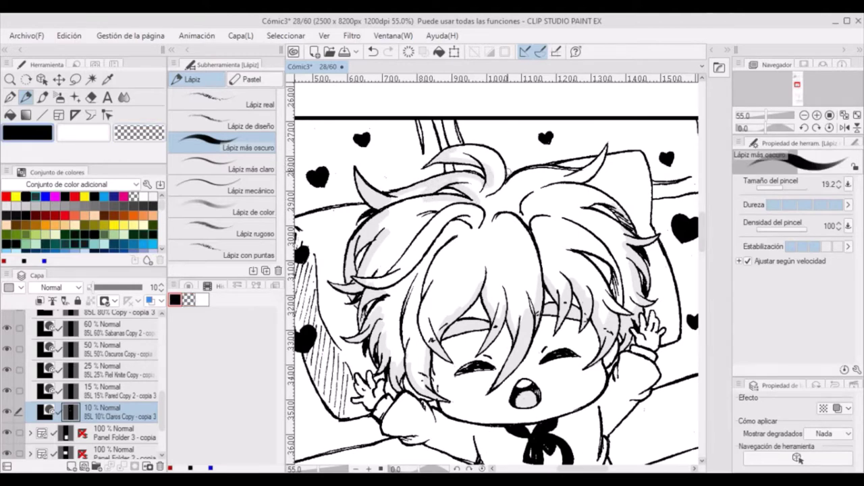
# Outline the chibi's upper hair tufts with the 10% tone and fill the remaining hair area.
pyautogui.moveTo(460, 148)
pyautogui.mouseDown()
pyautogui.moveTo(501, 188)
pyautogui.moveTo(574, 174)
pyautogui.moveTo(605, 152)
pyautogui.mouseUp()
pyautogui.moveTo(605, 153)
pyautogui.mouseDown()
pyautogui.moveTo(586, 181)
pyautogui.moveTo(630, 232)
pyautogui.mouseUp()
pyautogui.click(138, 133)
pyautogui.click(34, 135)
pyautogui.moveTo(582, 204); pyautogui.dragTo(622, 235)
pyautogui.click(10, 115)
pyautogui.click(518, 236)
pyautogui.click(26, 98)
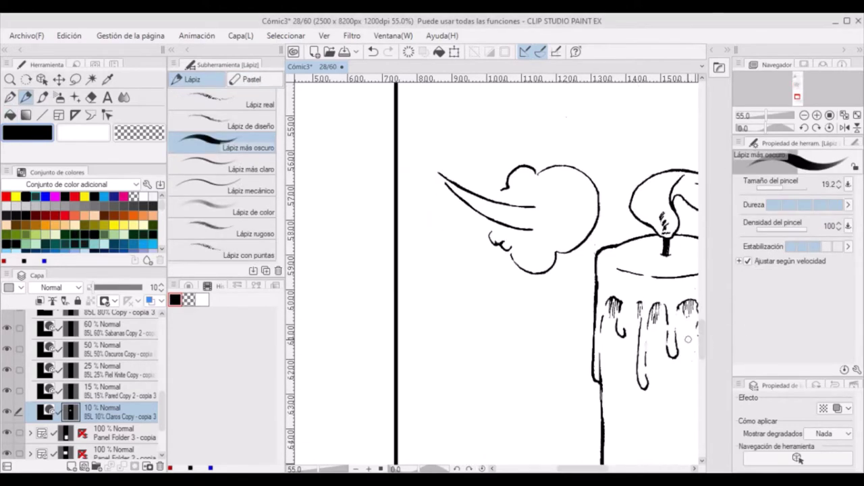
# Outline and fill the large candle's flame with the 10% Claros tone and save the page.
pyautogui.moveTo(513, 297); pyautogui.dragTo(445, 270)
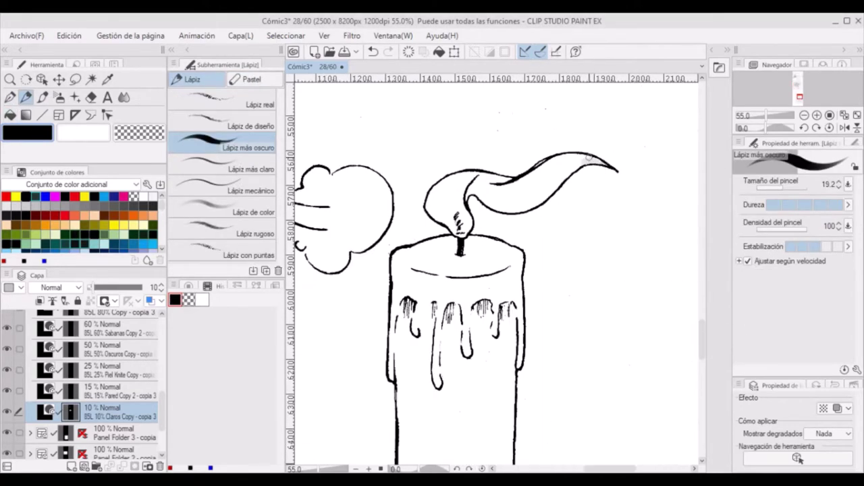
pyautogui.moveTo(605, 161)
pyautogui.mouseDown()
pyautogui.moveTo(525, 177)
pyautogui.moveTo(478, 174)
pyautogui.moveTo(430, 197)
pyautogui.moveTo(442, 222)
pyautogui.moveTo(470, 220)
pyautogui.moveTo(491, 203)
pyautogui.moveTo(548, 194)
pyautogui.moveTo(586, 159)
pyautogui.mouseUp()
pyautogui.click(10, 115)
pyautogui.click(529, 185)
pyautogui.click(26, 98)
pyautogui.hotkey('ctrl', 's')
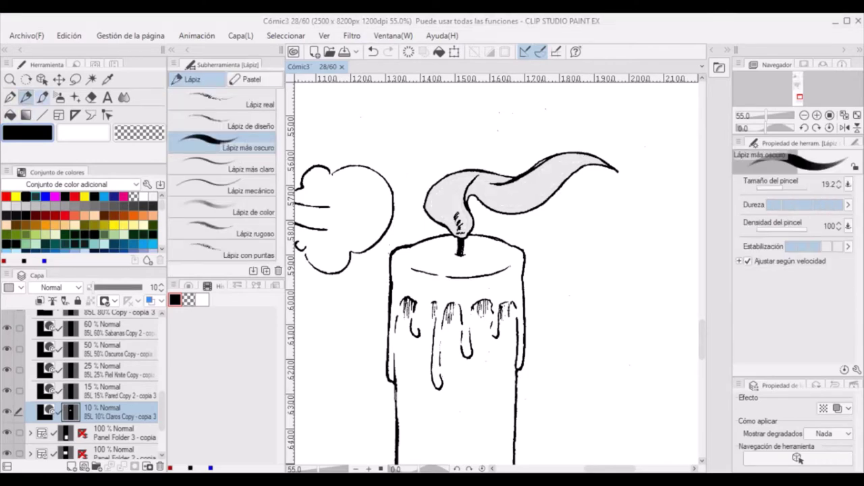
# Select the MM21 001 2 - copia line-art layer inside Panel Folder 1.
pyautogui.moveTo(703, 338); pyautogui.dragTo(704, 245)
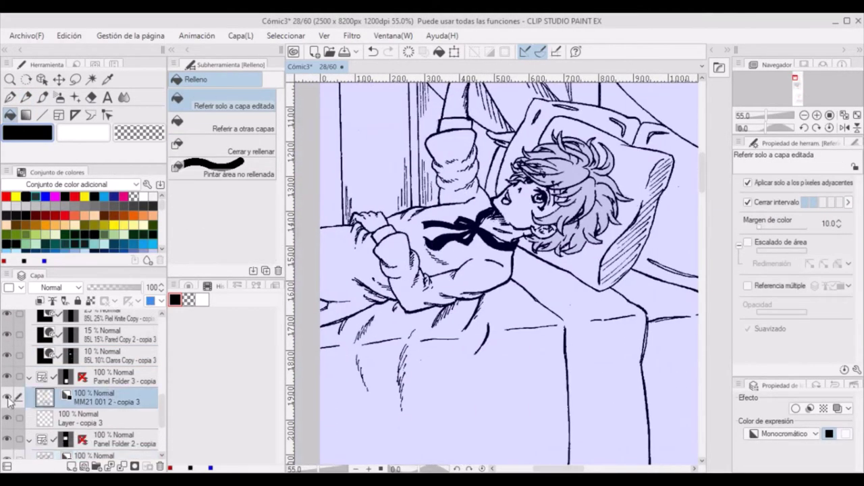
pyautogui.scroll(-3, 57, 439)
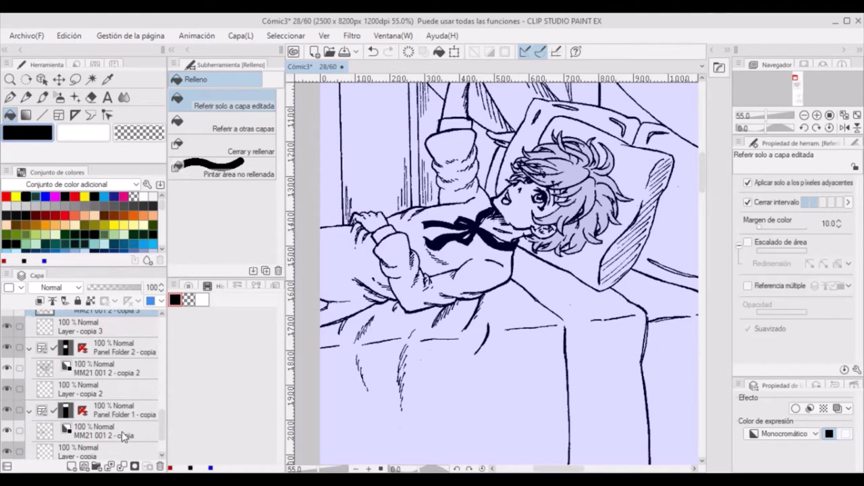
pyautogui.click(123, 438)
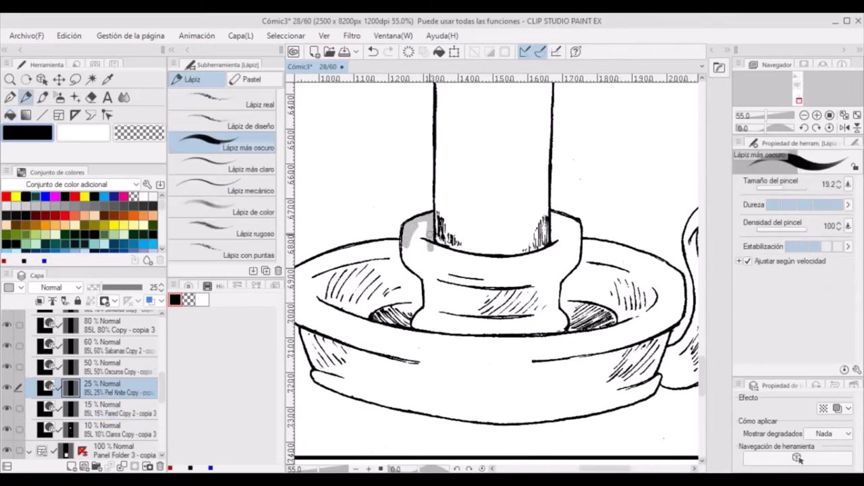
# Outline the large candle holder's neck and bowl with the 85L 25% Piel Knite tone, erasing any overflow.
pyautogui.moveTo(430, 234)
pyautogui.mouseDown()
pyautogui.moveTo(465, 254)
pyautogui.moveTo(559, 243)
pyautogui.moveTo(555, 236)
pyautogui.moveTo(579, 237)
pyautogui.mouseUp()
pyautogui.click(138, 132)
pyautogui.click(32, 133)
pyautogui.hscroll(-3, 432, 271)
pyautogui.moveTo(378, 276)
pyautogui.mouseDown()
pyautogui.moveTo(430, 252)
pyautogui.moveTo(378, 297)
pyautogui.moveTo(397, 354)
pyautogui.moveTo(472, 401)
pyautogui.moveTo(570, 419)
pyautogui.moveTo(656, 415)
pyautogui.mouseUp()
pyautogui.hscroll(3, 656, 415)
pyautogui.moveTo(497, 416)
pyautogui.mouseDown()
pyautogui.moveTo(582, 396)
pyautogui.moveTo(596, 378)
pyautogui.mouseUp()
pyautogui.moveTo(518, 242)
pyautogui.mouseDown()
pyautogui.moveTo(613, 275)
pyautogui.moveTo(605, 340)
pyautogui.mouseUp()
pyautogui.press('c')
pyautogui.press('c')
# Outline the large candle holder's curled handle with the 25% tone and fill the enclosed holder areas.
pyautogui.moveTo(669, 207)
pyautogui.mouseDown()
pyautogui.moveTo(656, 225)
pyautogui.moveTo(686, 227)
pyautogui.mouseUp()
pyautogui.press('c')
pyautogui.press('c')
pyautogui.moveTo(628, 240); pyautogui.dragTo(652, 335)
pyautogui.moveTo(623, 254)
pyautogui.mouseDown()
pyautogui.moveTo(618, 340)
pyautogui.moveTo(607, 350)
pyautogui.mouseUp()
pyautogui.moveTo(600, 386); pyautogui.dragTo(651, 339)
pyautogui.press('g')
pyautogui.click(634, 324)
pyautogui.click(568, 295)
pyautogui.press('p')
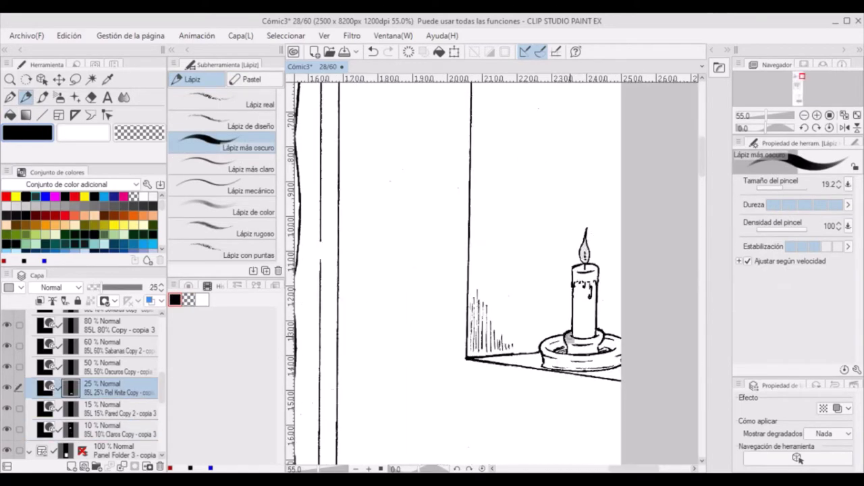
# Tone the small candle holder on the upper panel's shelf with the 25% Piel Knite layer.
pyautogui.moveTo(570, 339)
pyautogui.mouseDown()
pyautogui.moveTo(545, 359)
pyautogui.moveTo(593, 368)
pyautogui.moveTo(604, 338)
pyautogui.moveTo(553, 353)
pyautogui.mouseUp()
pyautogui.click(139, 132)
pyautogui.click(27, 132)
pyautogui.moveTo(586, 354)
pyautogui.mouseDown()
pyautogui.moveTo(617, 348)
pyautogui.moveTo(573, 358)
pyautogui.moveTo(580, 362)
pyautogui.mouseUp()
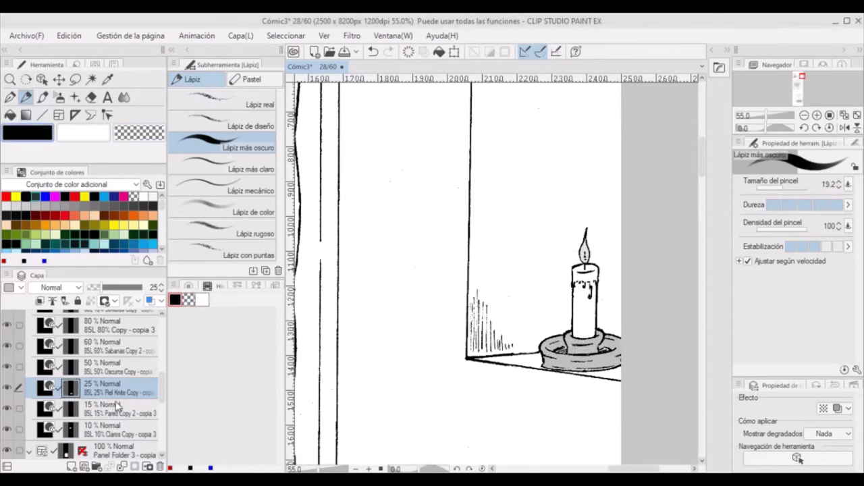
# Transfer the candle holder tone to the 85L 15% Pared layer and clear the 25% Piel Knite layer.
pyautogui.click(61, 408)
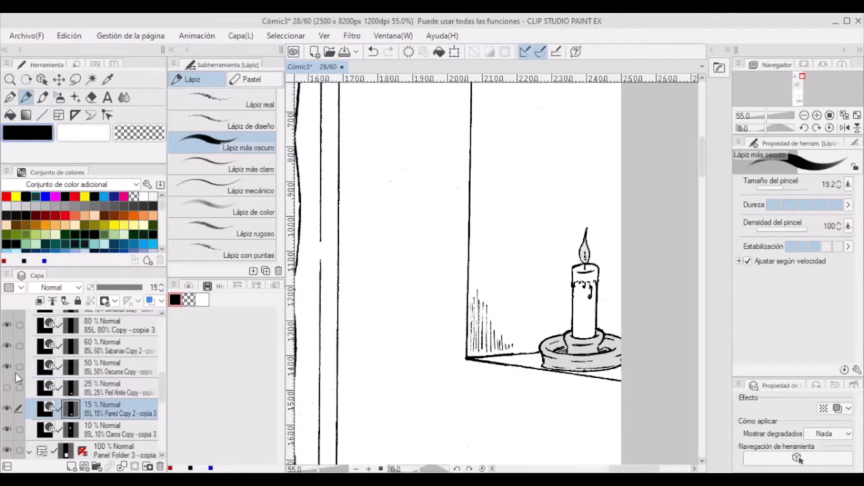
pyautogui.scroll(-7, 535, 303)
pyautogui.moveTo(703, 203); pyautogui.dragTo(703, 359)
pyautogui.click(8, 387)
pyautogui.click(113, 395)
pyautogui.hotkey('ctrl', 'a')
pyautogui.press('Delete')
pyautogui.hotkey('ctrl', 'd')
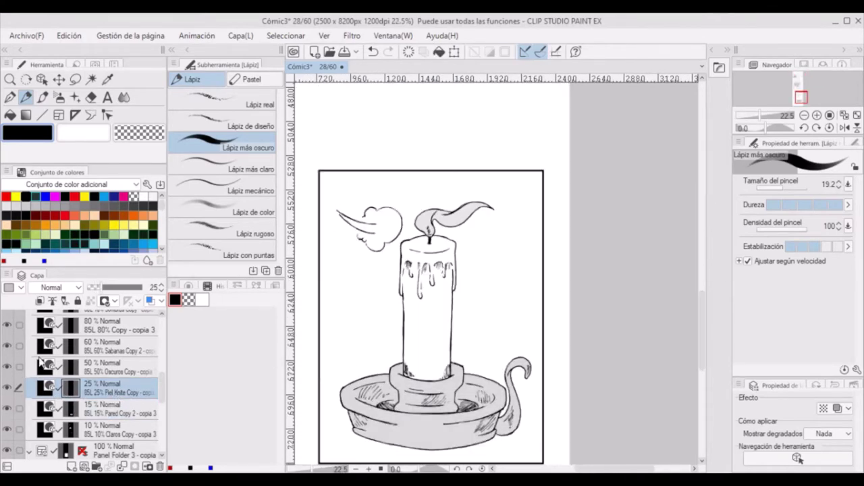
# Outline and fill the wall column beside the upper panel's curtain with the 15% Pared tone.
pyautogui.moveTo(703, 309); pyautogui.dragTo(703, 169)
pyautogui.scroll(2, 533, 227)
pyautogui.click(120, 408)
pyautogui.moveTo(398, 140)
pyautogui.mouseDown()
pyautogui.moveTo(412, 460)
pyautogui.moveTo(401, 142)
pyautogui.mouseUp()
pyautogui.click(42, 115)
pyautogui.press('p')
pyautogui.moveTo(395, 213); pyautogui.dragTo(393, 251)
pyautogui.scroll(-5, 393, 305)
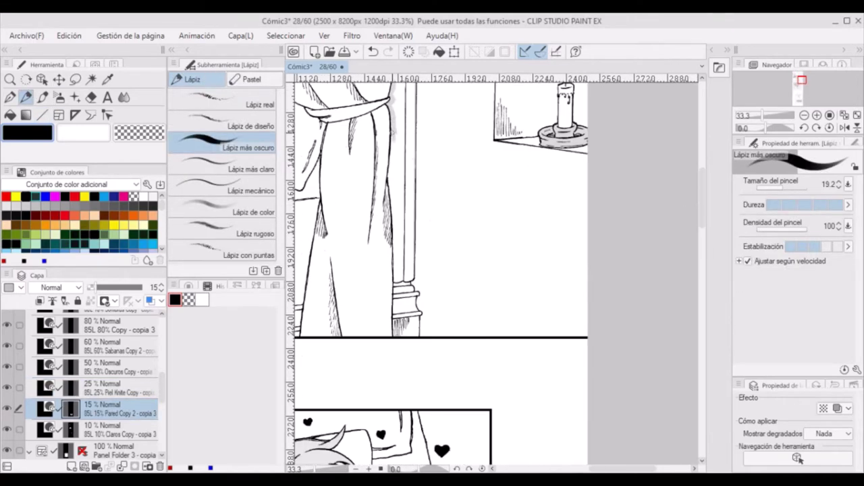
pyautogui.moveTo(391, 131); pyautogui.dragTo(399, 332)
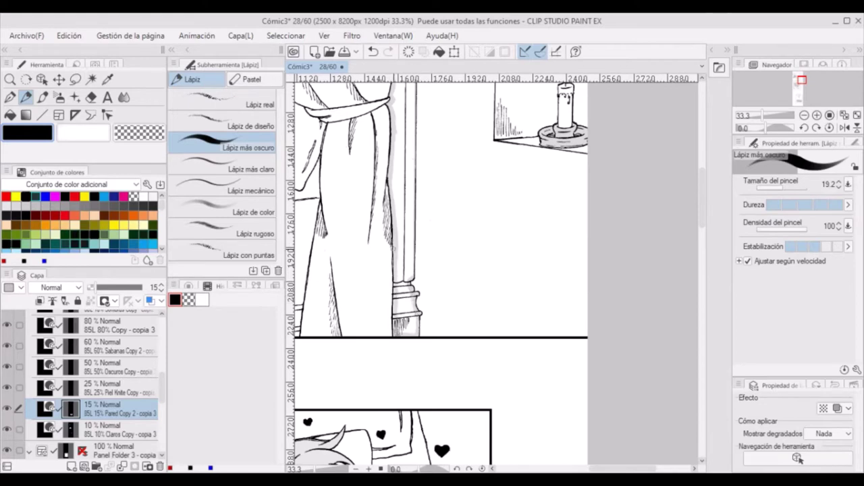
pyautogui.press('g')
pyautogui.click(407, 237)
pyautogui.press('p')
# Fill the baseboard below the bed in the upper panel with the 15% Pared tone.
pyautogui.moveTo(702, 215); pyautogui.dragTo(702, 189)
pyautogui.moveTo(622, 469); pyautogui.dragTo(571, 468)
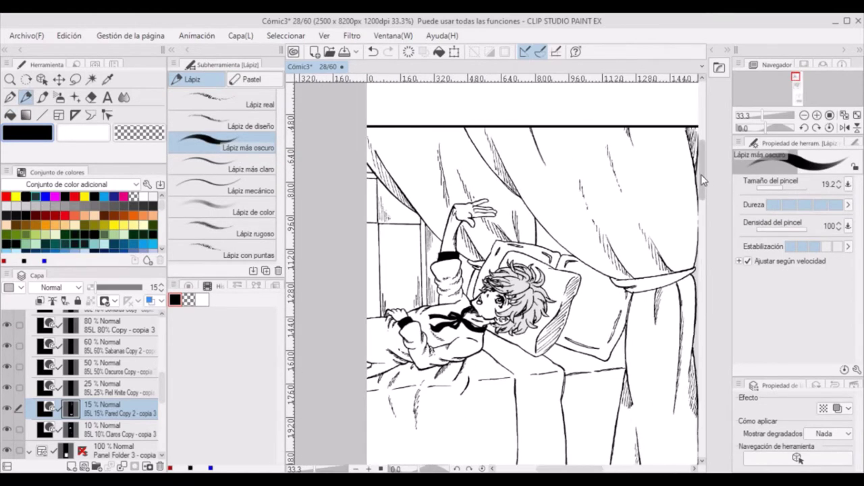
pyautogui.moveTo(702, 176); pyautogui.dragTo(701, 202)
pyautogui.press('u')
pyautogui.press('p')
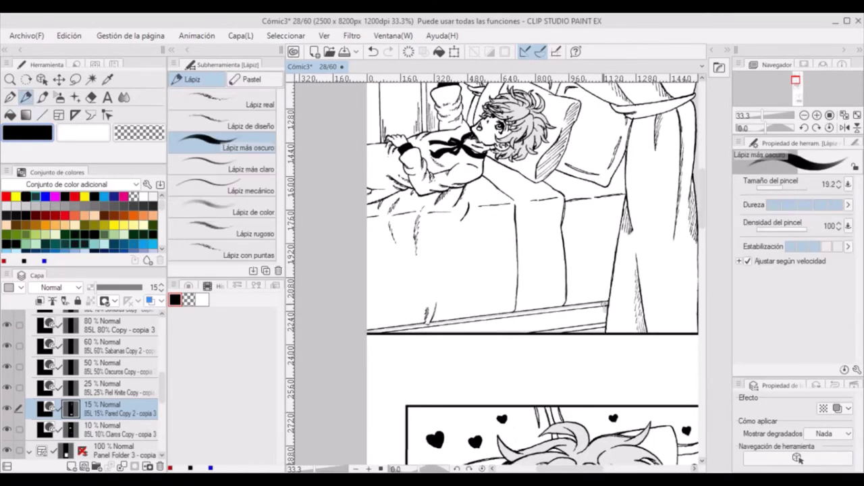
pyautogui.press('g')
pyautogui.click(519, 318)
pyautogui.press('p')
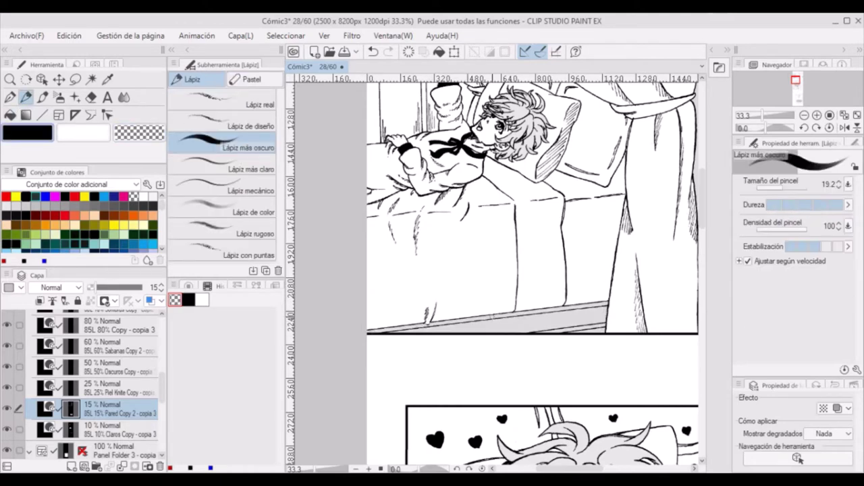
# Outline and fill the window behind the boy with the 85L 80% tone layer.
pyautogui.click(120, 326)
pyautogui.moveTo(702, 208); pyautogui.dragTo(702, 189)
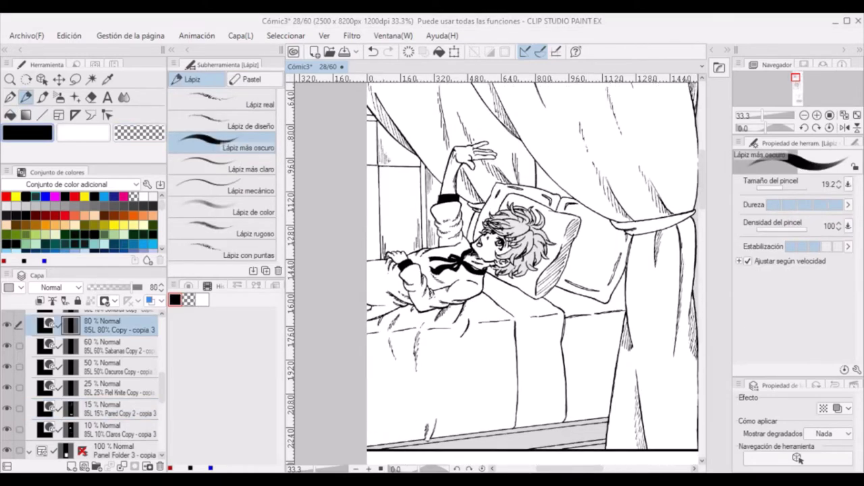
pyautogui.moveTo(418, 159); pyautogui.dragTo(418, 196)
pyautogui.moveTo(376, 119); pyautogui.dragTo(378, 125)
pyautogui.moveTo(379, 122); pyautogui.dragTo(404, 149)
pyautogui.hotkey('ctrl', 'z')
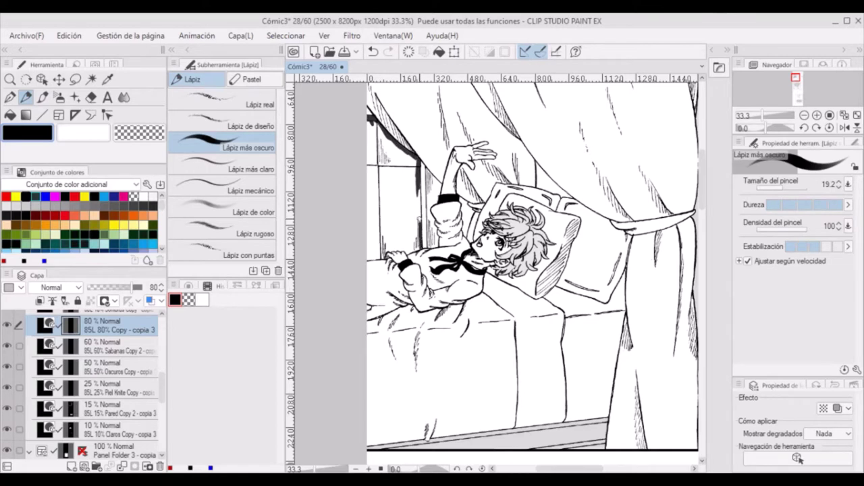
pyautogui.press('c')
pyautogui.moveTo(383, 256); pyautogui.dragTo(403, 249)
pyautogui.press('c')
pyautogui.press('g')
pyautogui.click(402, 172)
# Outline the curtain around the window and raised hand, and the bedspread below the body, with the 85L 60% Sabanas tone.
pyautogui.click(127, 347)
pyautogui.click(27, 99)
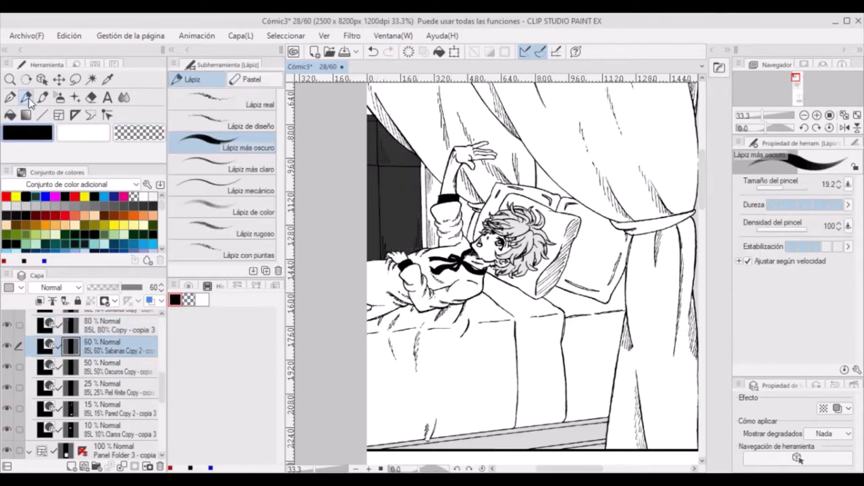
pyautogui.scroll(1, 469, 371)
pyautogui.moveTo(379, 121)
pyautogui.mouseDown()
pyautogui.moveTo(400, 143)
pyautogui.moveTo(437, 139)
pyautogui.mouseUp()
pyautogui.click(128, 368)
pyautogui.hotkey('ctrl', 'z')
pyautogui.click(127, 347)
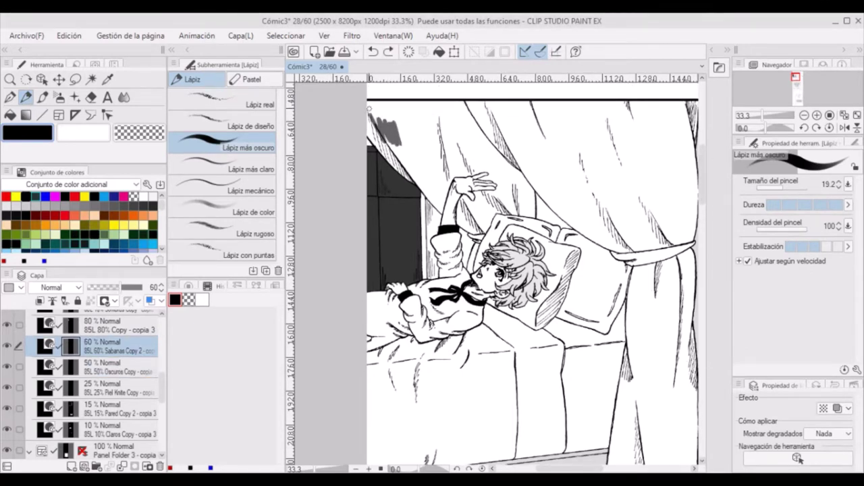
pyautogui.moveTo(370, 103)
pyautogui.mouseDown()
pyautogui.moveTo(374, 133)
pyautogui.moveTo(429, 203)
pyautogui.moveTo(456, 174)
pyautogui.mouseUp()
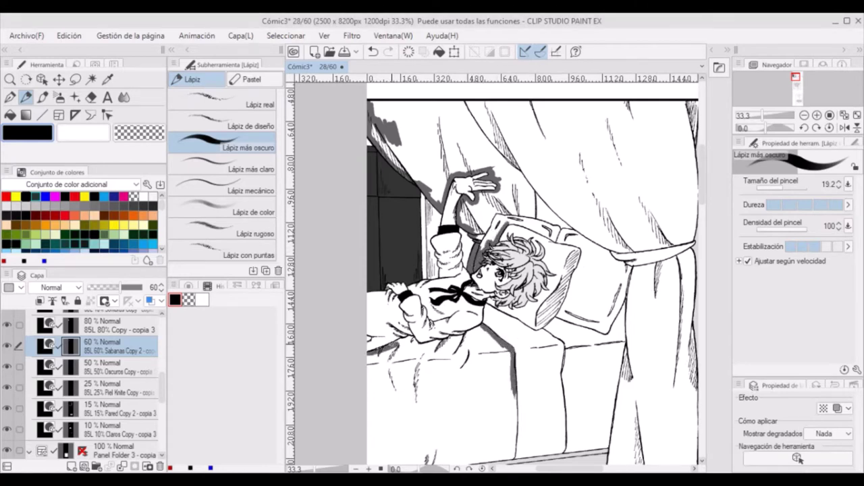
# Trace the curtain's top edge and inner folds and the rear pillow's upper edge with the 60% tone.
pyautogui.moveTo(532, 182); pyautogui.dragTo(532, 215)
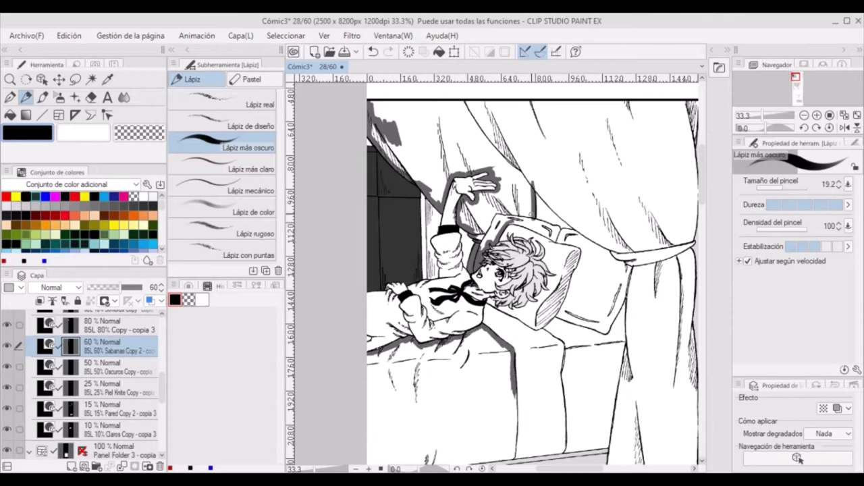
pyautogui.moveTo(370, 103); pyautogui.dragTo(652, 103)
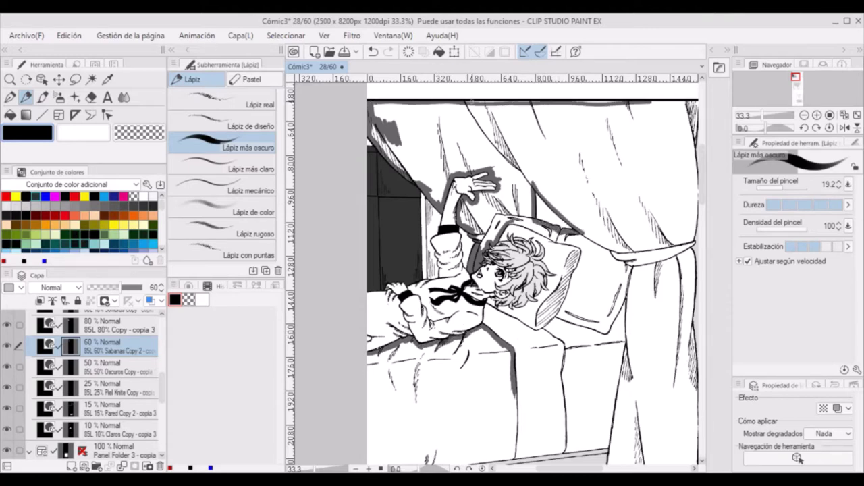
pyautogui.moveTo(571, 469); pyautogui.dragTo(580, 469)
pyautogui.click(139, 411)
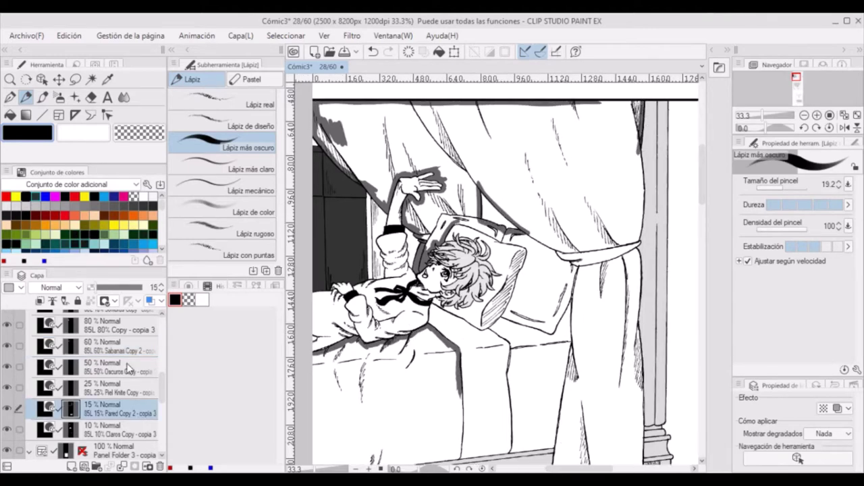
pyautogui.click(127, 348)
pyautogui.moveTo(641, 103); pyautogui.dragTo(583, 99)
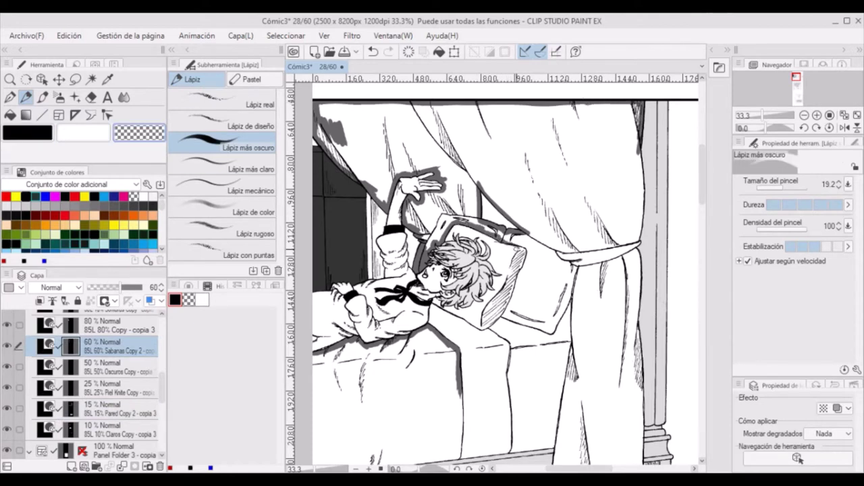
# Trace the tied curtain's outer edge and hem and the bedspread's lower and side edges with the 60% tone.
pyautogui.scroll(-2, 506, 243)
pyautogui.moveTo(643, 127); pyautogui.dragTo(642, 445)
pyautogui.moveTo(553, 455); pyautogui.dragTo(642, 453)
pyautogui.moveTo(315, 452); pyautogui.dragTo(462, 429)
pyautogui.moveTo(460, 429); pyautogui.dragTo(459, 370)
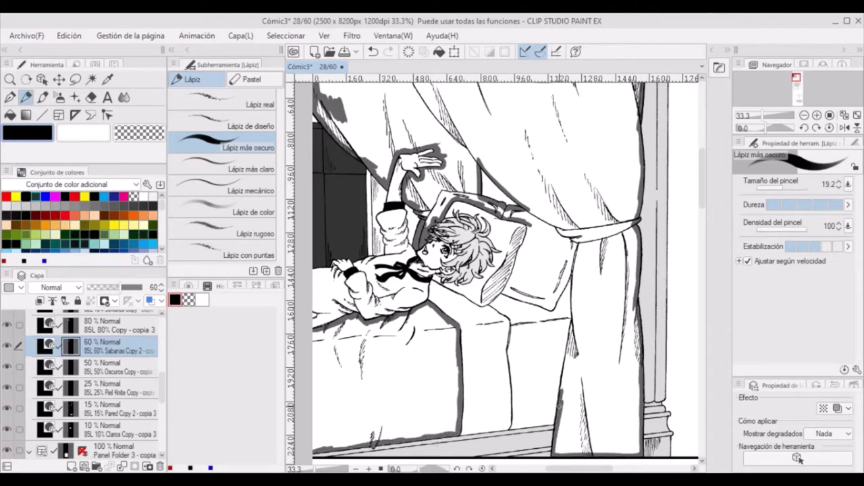
# Trace the tied curtain's inner edge, clean up near the rear pillow, and fill curtains, rear pillow and bedspread with 60% tone.
pyautogui.hotkey('ctrl', 'z')
pyautogui.moveTo(559, 407); pyautogui.dragTo(576, 261)
pyautogui.press('c')
pyautogui.press('c')
pyautogui.moveTo(520, 220); pyautogui.dragTo(530, 232)
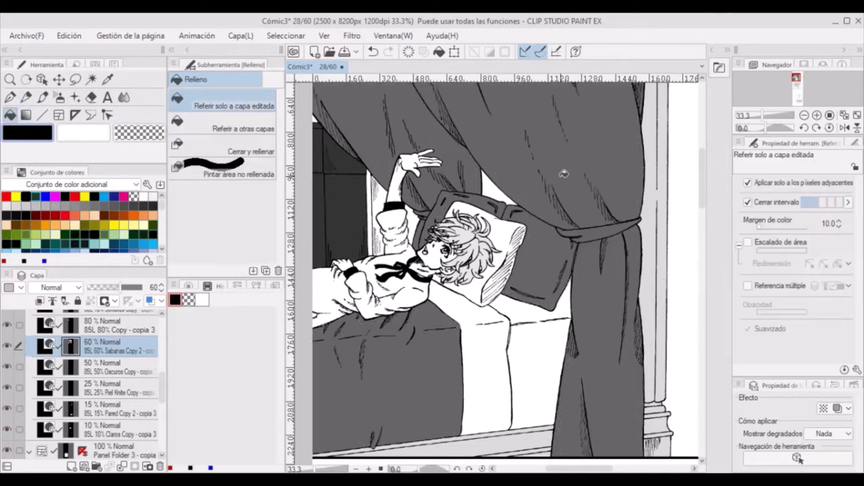
pyautogui.press('p')
pyautogui.hscroll(5, 492, 269)
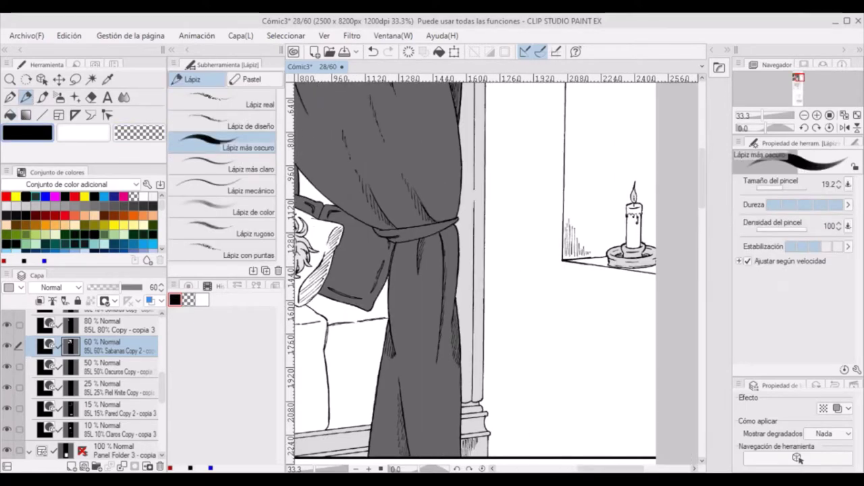
pyautogui.moveTo(163, 385); pyautogui.dragTo(164, 364)
pyautogui.click(125, 399)
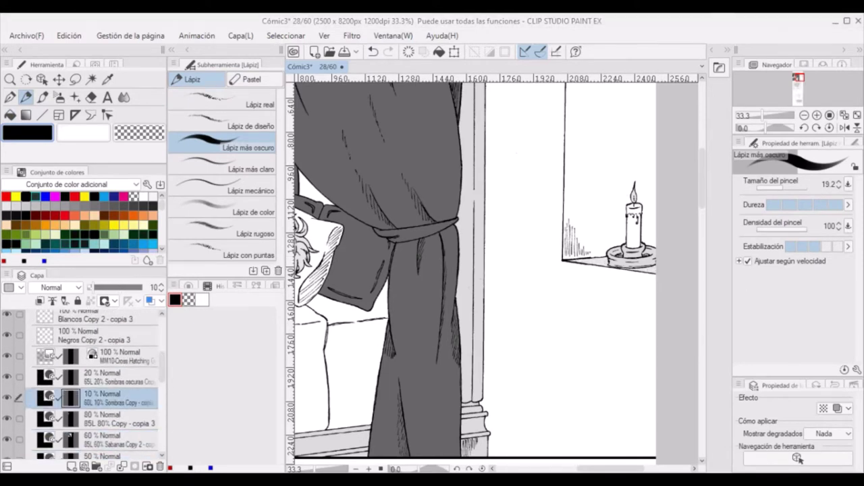
pyautogui.click(43, 115)
pyautogui.moveTo(703, 192); pyautogui.dragTo(703, 256)
pyautogui.moveTo(610, 469); pyautogui.dragTo(585, 468)
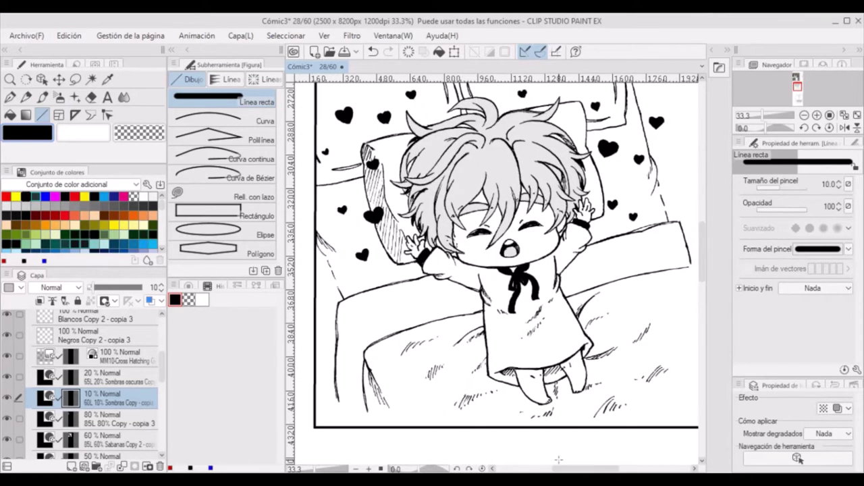
# Ink two short straight diagonal lines in the chibi panel's bottom-left corner on layer MM21 001 2 - copia 2 with brush size 4.
pyautogui.moveTo(163, 366); pyautogui.dragTo(163, 424)
pyautogui.click(118, 372)
pyautogui.click(10, 97)
pyautogui.moveTo(367, 409); pyautogui.dragTo(367, 426)
pyautogui.moveTo(589, 469); pyautogui.dragTo(560, 469)
pyautogui.moveTo(702, 248)
pyautogui.mouseDown()
pyautogui.moveTo(701, 237)
pyautogui.moveTo(702, 245)
pyautogui.mouseUp()
pyautogui.click(42, 115)
pyautogui.click(838, 187)
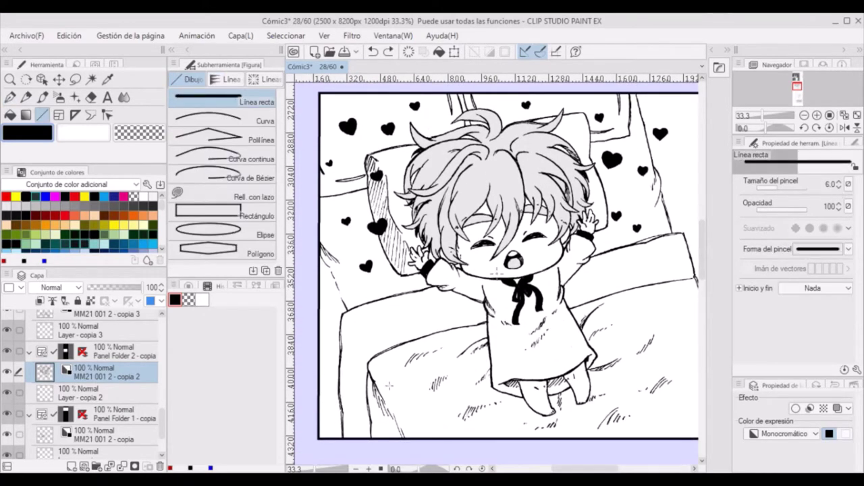
pyautogui.moveTo(319, 390); pyautogui.dragTo(343, 437)
pyautogui.hotkey('ctrl', 'z')
pyautogui.click(839, 187)
pyautogui.moveTo(320, 394); pyautogui.dragTo(344, 438)
pyautogui.moveTo(320, 412); pyautogui.dragTo(334, 439)
pyautogui.scroll(-2, 681, 286)
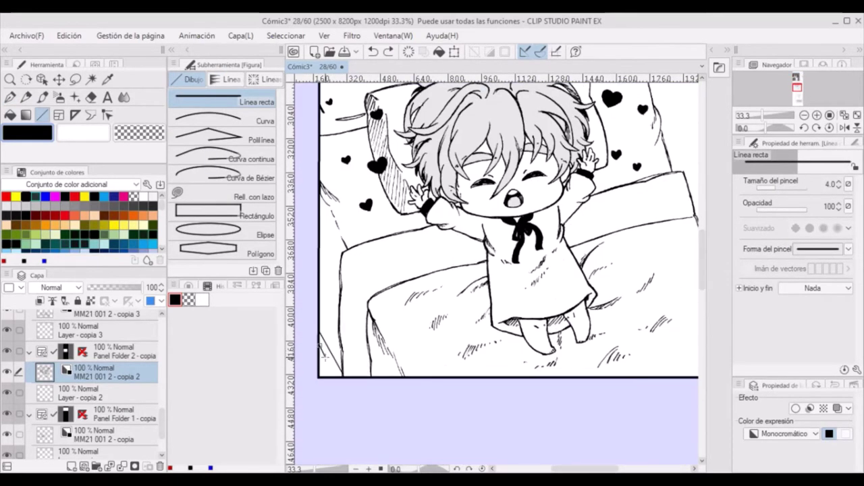
# Lasso the inked lines in the chibi panel's bottom-left corner and adjust them with a transform.
pyautogui.press('p')
pyautogui.click(141, 130)
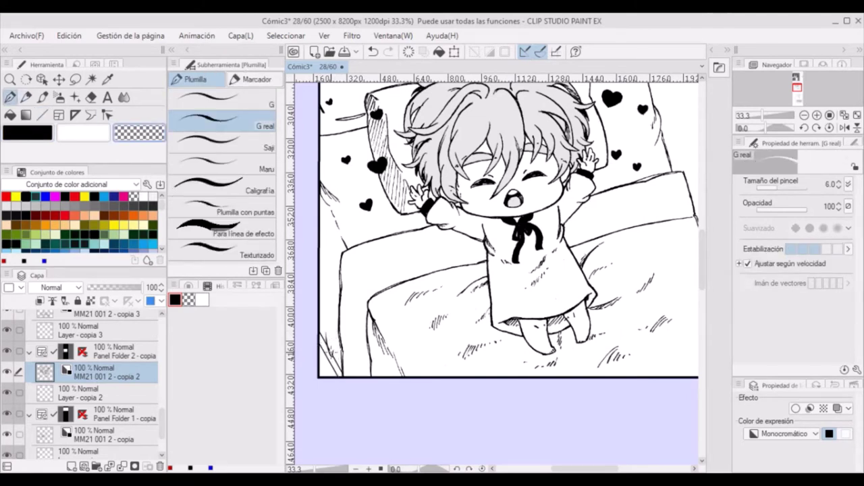
pyautogui.press('m')
pyautogui.moveTo(319, 312); pyautogui.dragTo(342, 384)
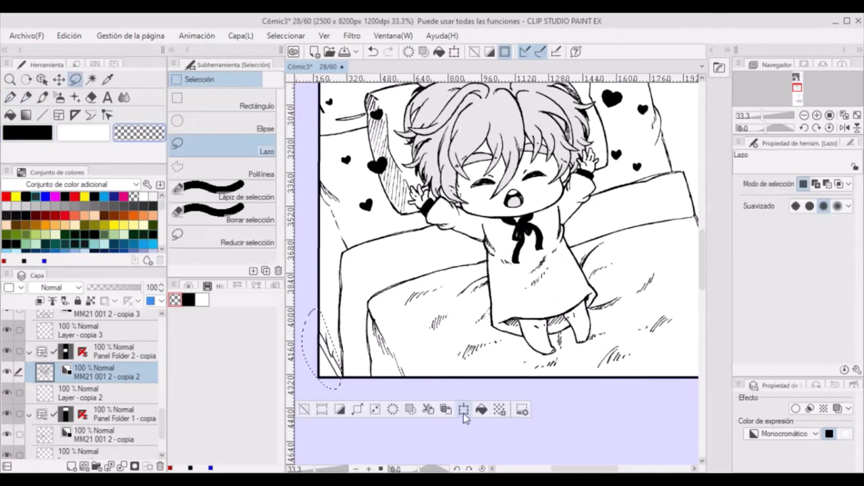
pyautogui.click(463, 410)
pyautogui.click(331, 411)
pyautogui.press('p')
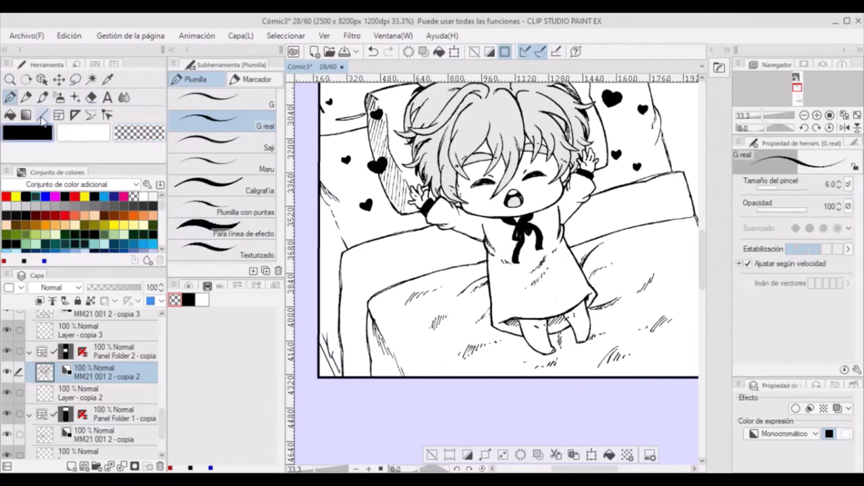
# Tone the panel's bottom-left corner with 85L 15% Pared and trace the bedspread's left edge and around the feet with 85L 60% Sabanas.
pyautogui.moveTo(163, 432); pyautogui.dragTo(165, 399)
pyautogui.click(120, 330)
pyautogui.click(27, 97)
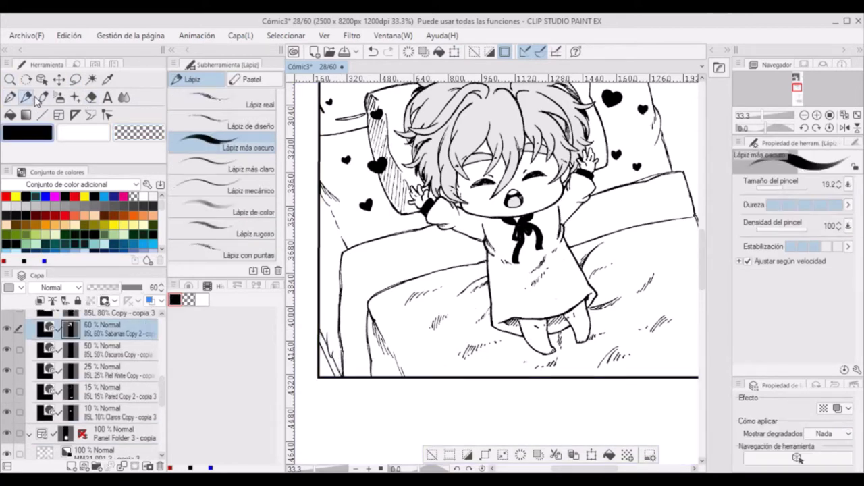
pyautogui.click(120, 392)
pyautogui.click(127, 330)
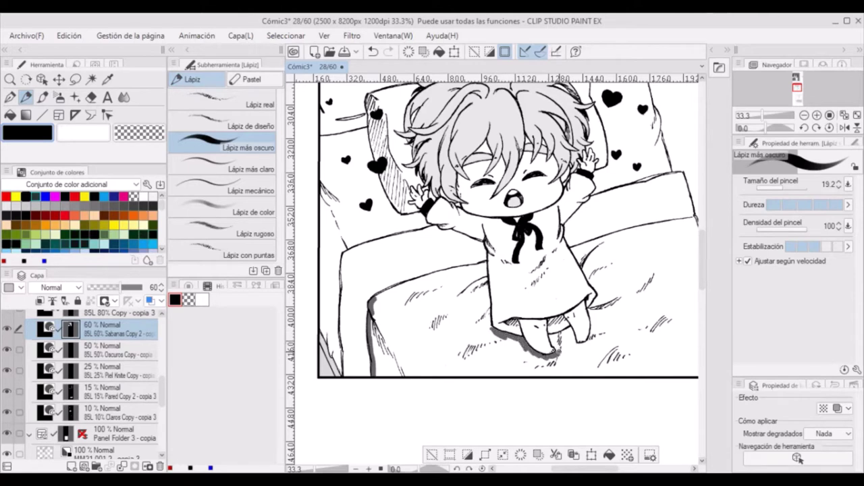
pyautogui.moveTo(555, 336); pyautogui.dragTo(589, 339)
# Trace the bedspread along the panel's bottom and right borders, its upper right edge and the nightshirt's left side with the 60% tone.
pyautogui.click(43, 115)
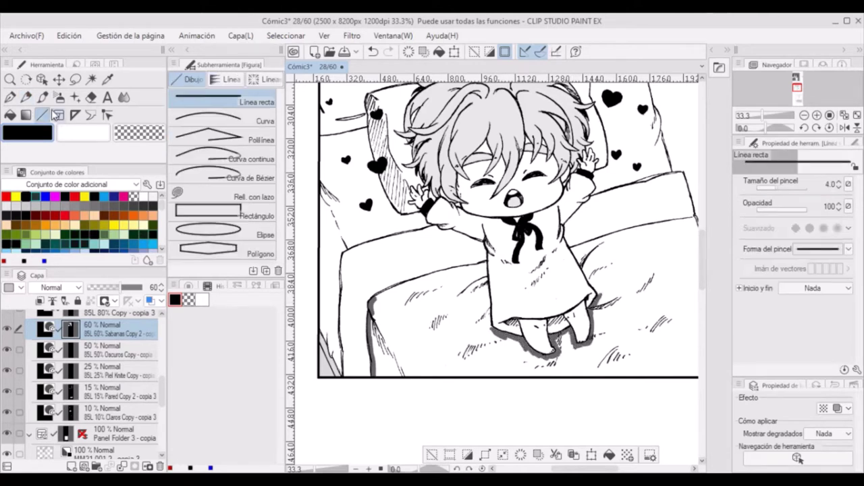
pyautogui.moveTo(770, 189); pyautogui.dragTo(779, 188)
pyautogui.moveTo(586, 468); pyautogui.dragTo(593, 469)
pyautogui.moveTo(329, 374)
pyautogui.mouseDown()
pyautogui.moveTo(663, 374)
pyautogui.moveTo(664, 260)
pyautogui.mouseUp()
pyautogui.click(27, 98)
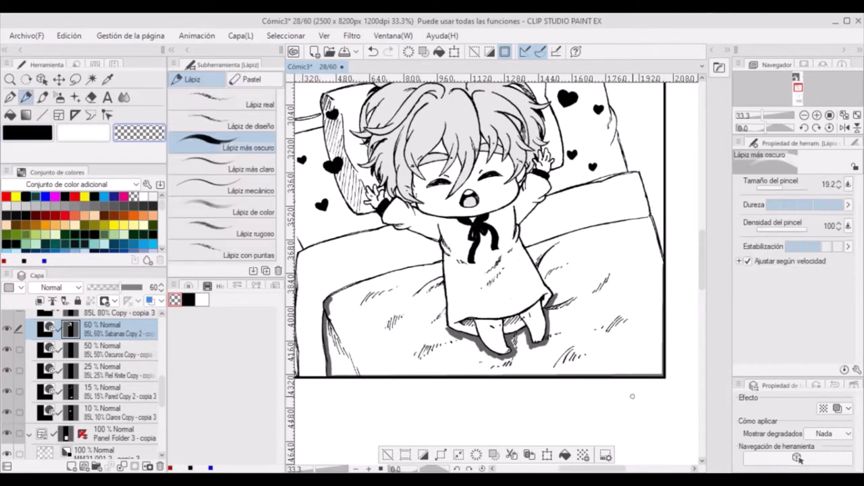
pyautogui.moveTo(529, 244); pyautogui.dragTo(653, 218)
pyautogui.moveTo(442, 261); pyautogui.dragTo(447, 329)
# Trace the bedspread's upper left edge with the 60% tone and fill the whole bedspread.
pyautogui.moveTo(702, 255); pyautogui.dragTo(702, 245)
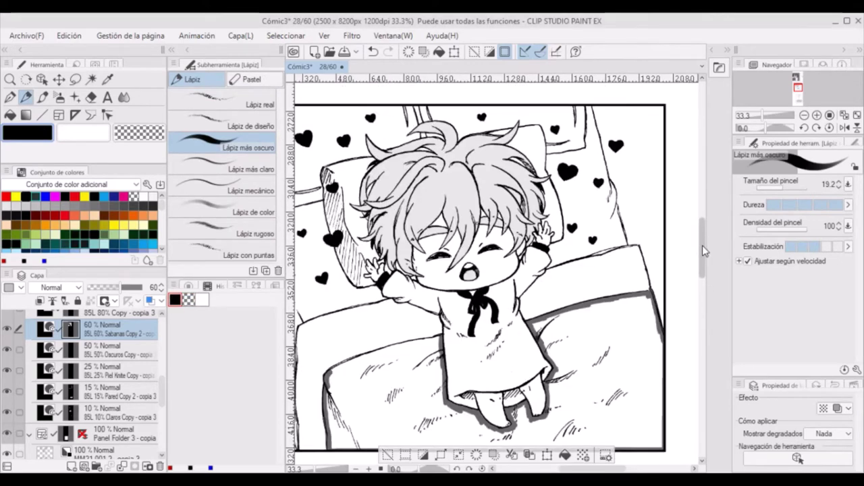
pyautogui.moveTo(594, 468); pyautogui.dragTo(585, 469)
pyautogui.moveTo(380, 368)
pyautogui.mouseDown()
pyautogui.moveTo(406, 349)
pyautogui.moveTo(493, 327)
pyautogui.mouseUp()
pyautogui.click(10, 115)
pyautogui.click(439, 378)
# Trace the rear pillows' outer edges along the chibi panel's border with the 60% tone and erase the overspill.
pyautogui.click(26, 97)
pyautogui.moveTo(375, 158)
pyautogui.mouseDown()
pyautogui.moveTo(361, 193)
pyautogui.moveTo(329, 199)
pyautogui.moveTo(329, 98)
pyautogui.moveTo(640, 98)
pyautogui.mouseUp()
pyautogui.click(41, 115)
pyautogui.click(27, 98)
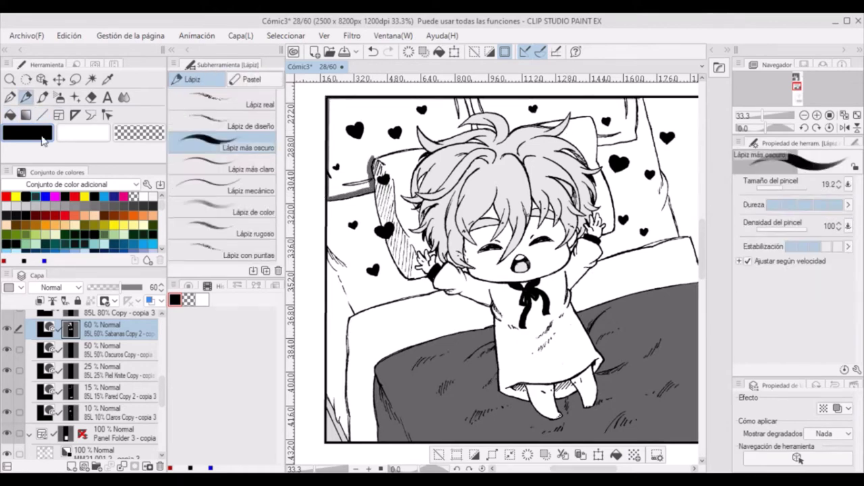
pyautogui.click(139, 133)
pyautogui.click(639, 100)
pyautogui.press('c')
# Trace the rear pillows' inner edges with the 60% tone around the gap, the front pillow and the chibi's hair.
pyautogui.moveTo(466, 100); pyautogui.dragTo(456, 129)
pyautogui.moveTo(456, 129); pyautogui.dragTo(470, 127)
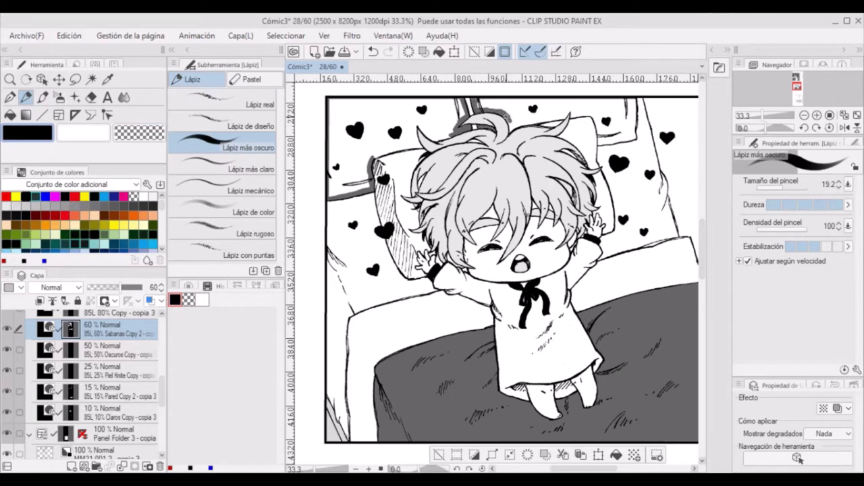
pyautogui.moveTo(386, 155); pyautogui.dragTo(422, 143)
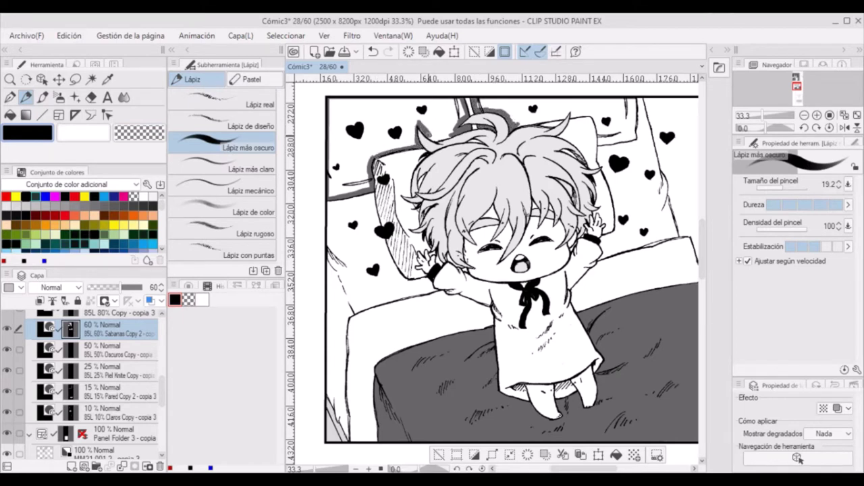
pyautogui.moveTo(528, 124); pyautogui.dragTo(575, 107)
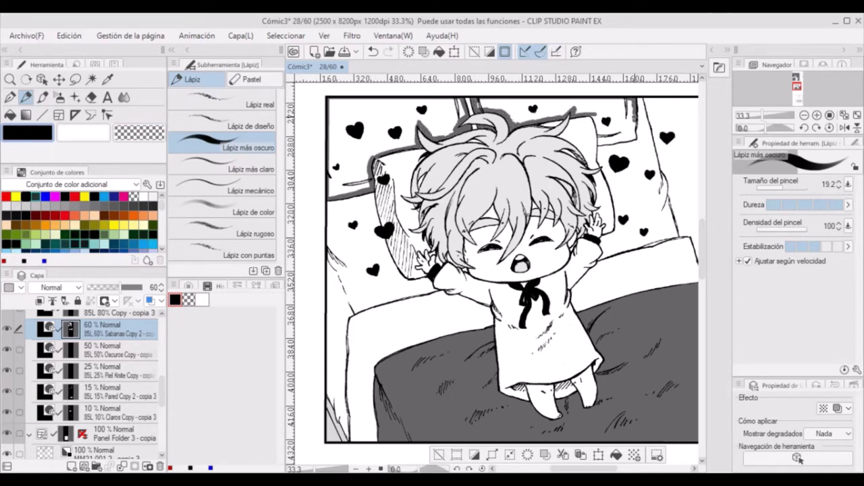
pyautogui.moveTo(599, 145); pyautogui.dragTo(630, 140)
# Fill both rear pillows with the 60% tone and save the page.
pyautogui.press('g')
pyautogui.click(605, 131)
pyautogui.click(432, 123)
pyautogui.press('p')
pyautogui.press('c')
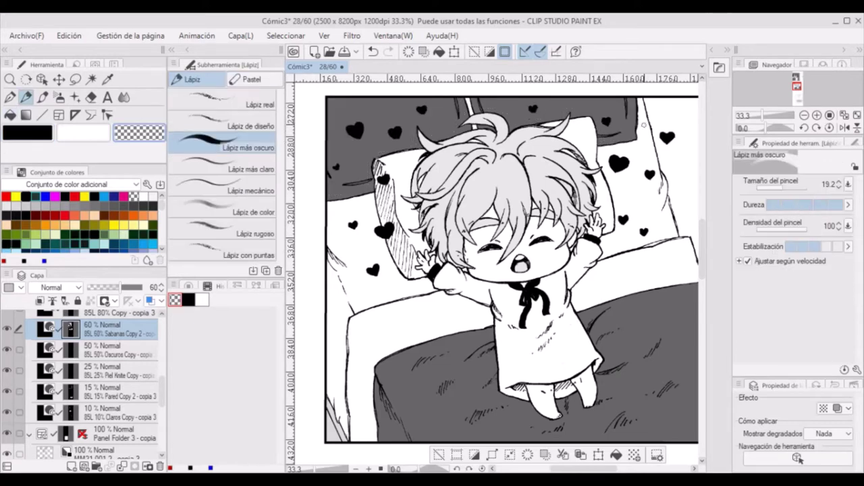
pyautogui.hotkey('ctrl', '0')
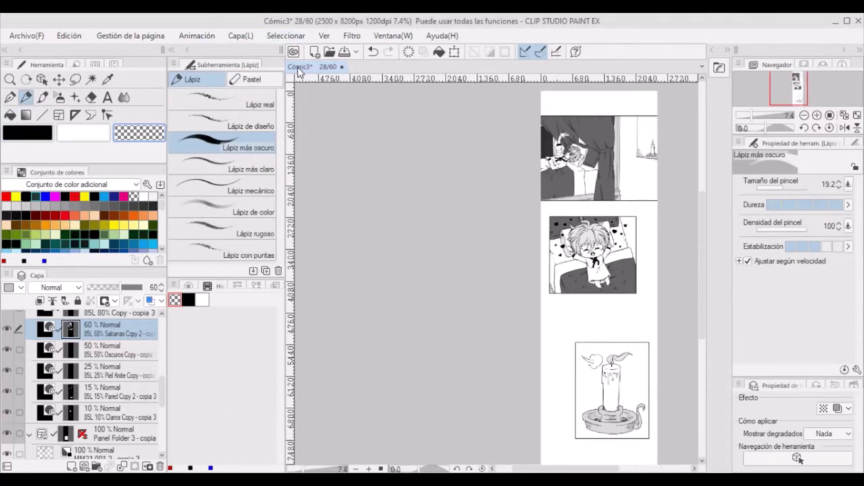
pyautogui.hotkey('ctrl', 's')
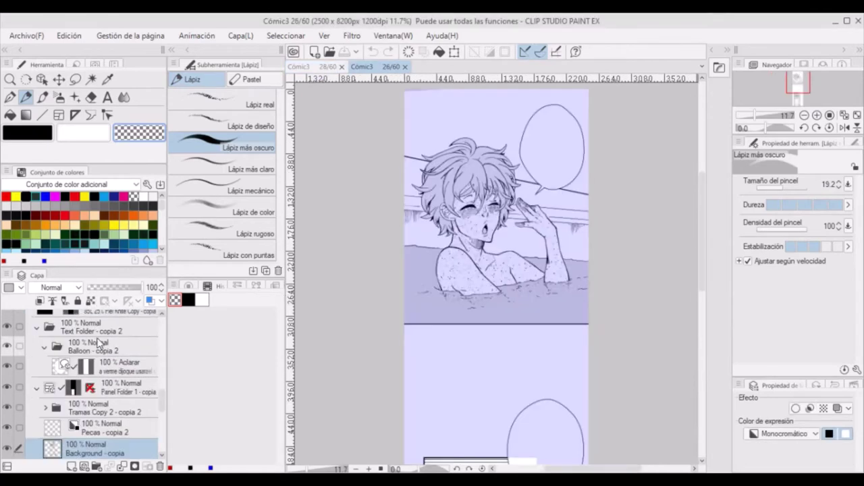
# Return to page 28 and paste the copied text folder with its speech balloon.
pyautogui.click(310, 66)
pyautogui.scroll(-5, 700, 242)
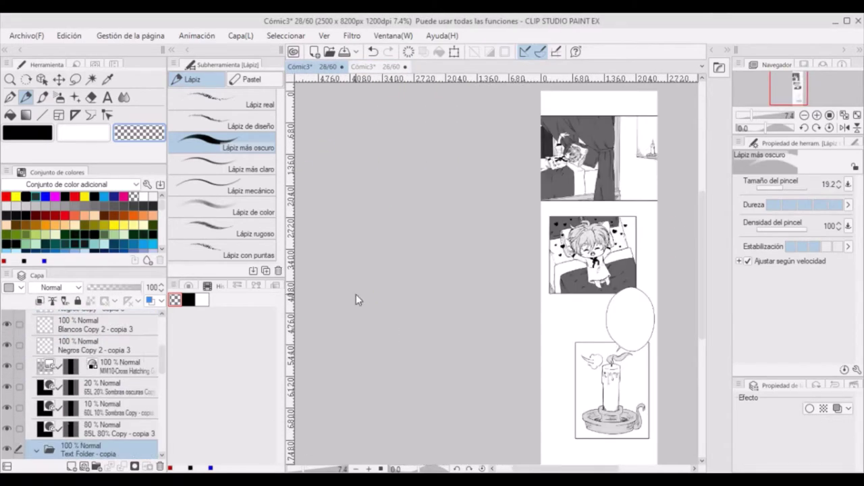
pyautogui.hotkey('ctrl', 'v')
pyautogui.scroll(-3, 135, 410)
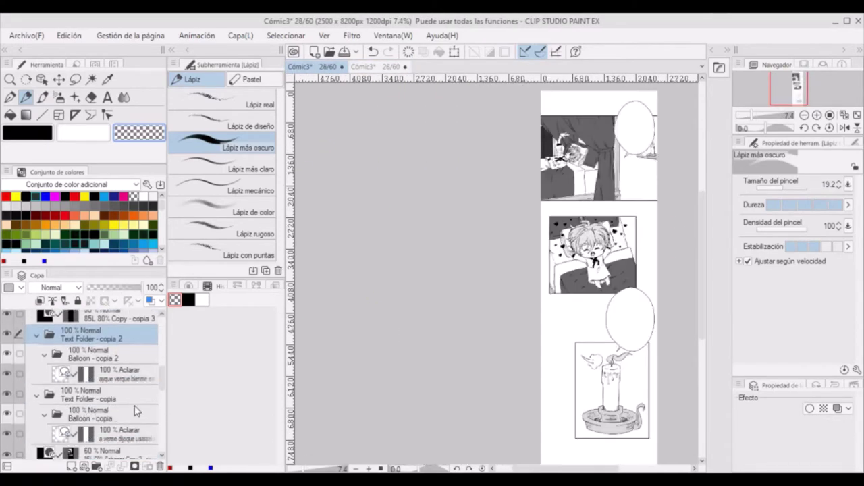
# Gather both balloon layers in Text Folder - copia 2 above the tones folder and delete the emptied duplicate folder.
pyautogui.moveTo(134, 433); pyautogui.dragTo(126, 314)
pyautogui.click(86, 417)
pyautogui.click(160, 467)
pyautogui.scroll(2, 113, 372)
pyautogui.click(36, 403)
pyautogui.click(31, 340)
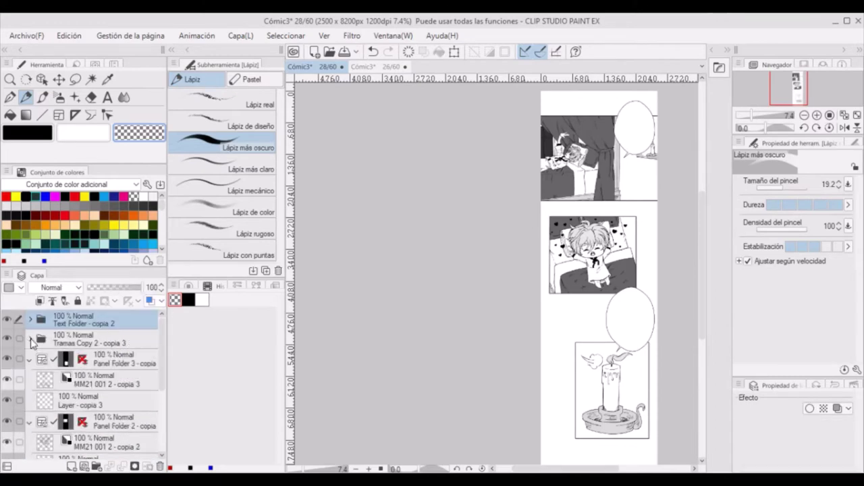
# Shrink and reposition the two speech balloons, one over the first panel's curtain and one below the chibi panel.
pyautogui.click(42, 80)
pyautogui.moveTo(628, 330); pyautogui.dragTo(623, 169)
pyautogui.moveTo(657, 200); pyautogui.dragTo(646, 185)
pyautogui.moveTo(621, 157); pyautogui.dragTo(616, 129)
pyautogui.moveTo(640, 135); pyautogui.dragTo(539, 186)
pyautogui.moveTo(616, 128); pyautogui.dragTo(626, 307)
pyautogui.click(548, 182)
pyautogui.moveTo(555, 181); pyautogui.dragTo(619, 135)
pyautogui.hotkey('ctrl', 'z')
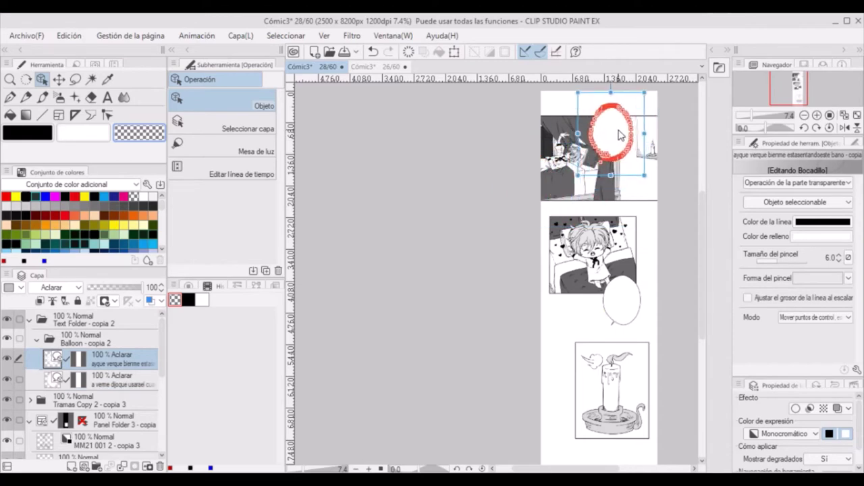
# Move the second balloon to the chibi panel's upper right corner, readjust the first over the curtain, and close page 26.
pyautogui.moveTo(622, 190)
pyautogui.mouseDown()
pyautogui.moveTo(663, 176)
pyautogui.moveTo(625, 191)
pyautogui.mouseUp()
pyautogui.moveTo(588, 429); pyautogui.dragTo(617, 255)
pyautogui.scroll(1, 688, 278)
pyautogui.scroll(4, 688, 278)
pyautogui.moveTo(557, 308); pyautogui.dragTo(538, 292)
pyautogui.moveTo(704, 256); pyautogui.dragTo(704, 225)
pyautogui.moveTo(486, 218); pyautogui.dragTo(430, 179)
pyautogui.scroll(-10, 648, 261)
pyautogui.click(405, 67)
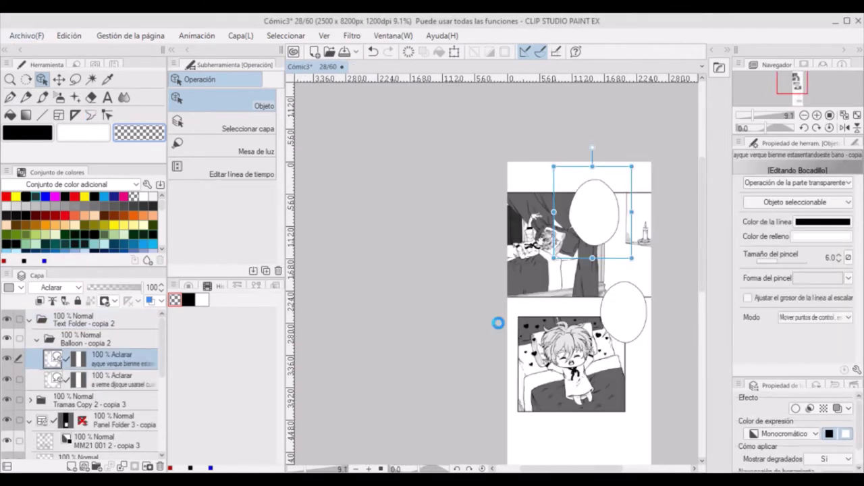
# Select the first panel balloon's tail, shift it slightly and save the page.
pyautogui.moveTo(571, 468); pyautogui.dragTo(605, 469)
pyautogui.moveTo(702, 256); pyautogui.dragTo(702, 284)
pyautogui.click(30, 320)
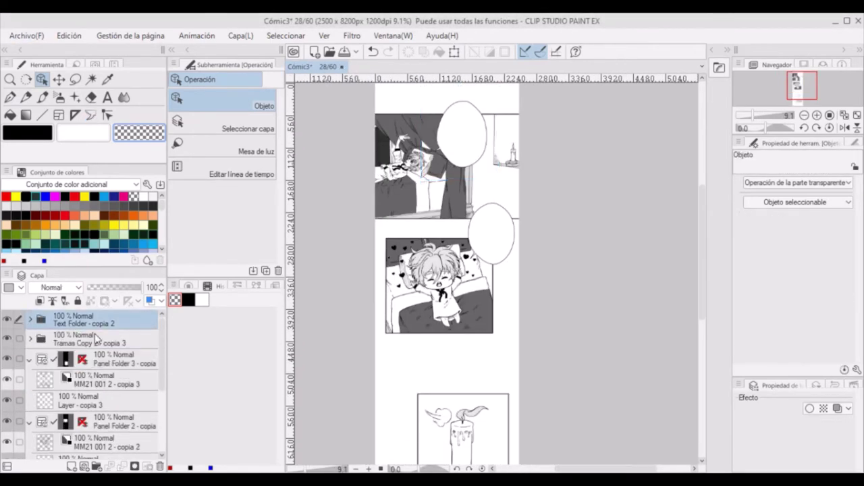
pyautogui.click(464, 140)
pyautogui.scroll(3, 581, 185)
pyautogui.click(399, 116)
pyautogui.click(374, 54)
pyautogui.click(399, 120)
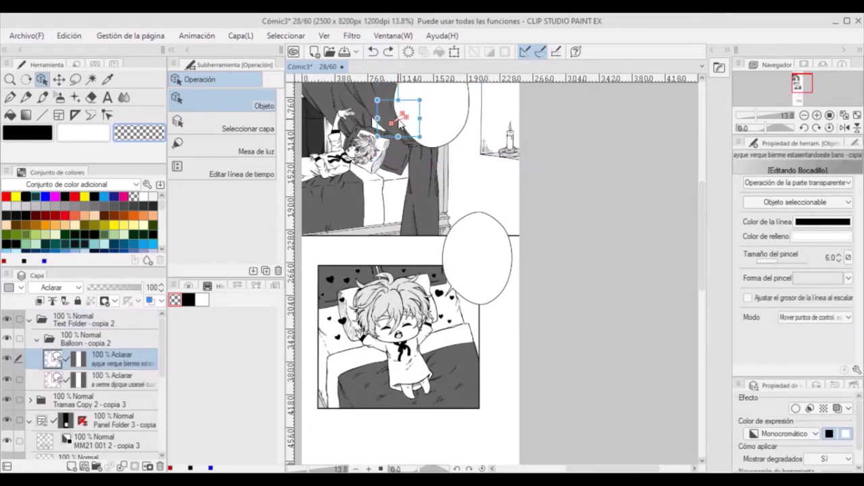
pyautogui.moveTo(399, 122); pyautogui.dragTo(399, 126)
pyautogui.hotkey('ctrl', 's')
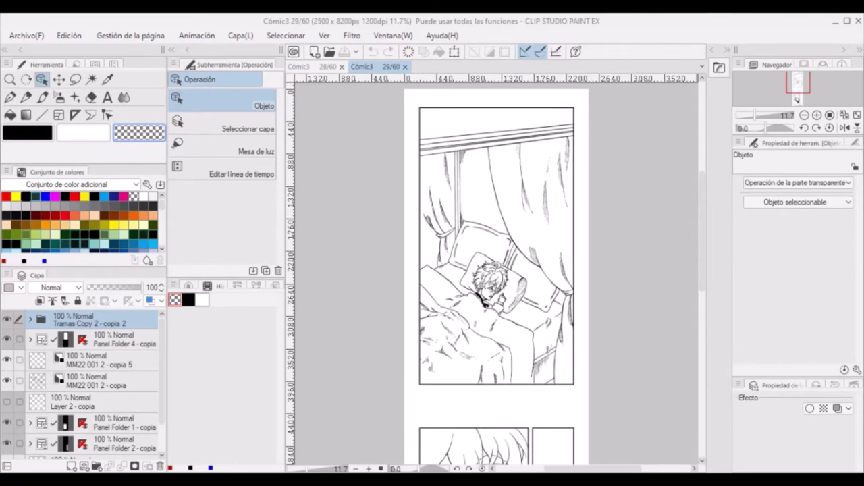
# Check page 24 for a reusable speech balloon and close it.
pyautogui.click(327, 66)
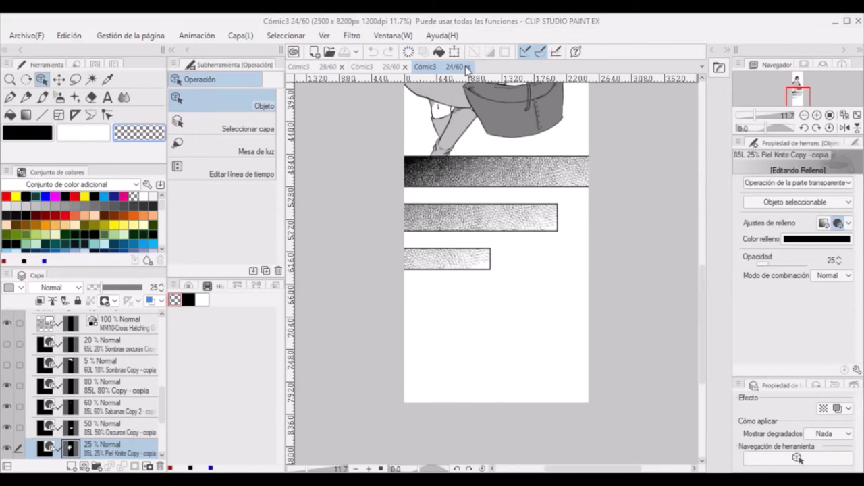
pyautogui.click(467, 68)
pyautogui.hotkey('ctrl', 'shift', 'Right')
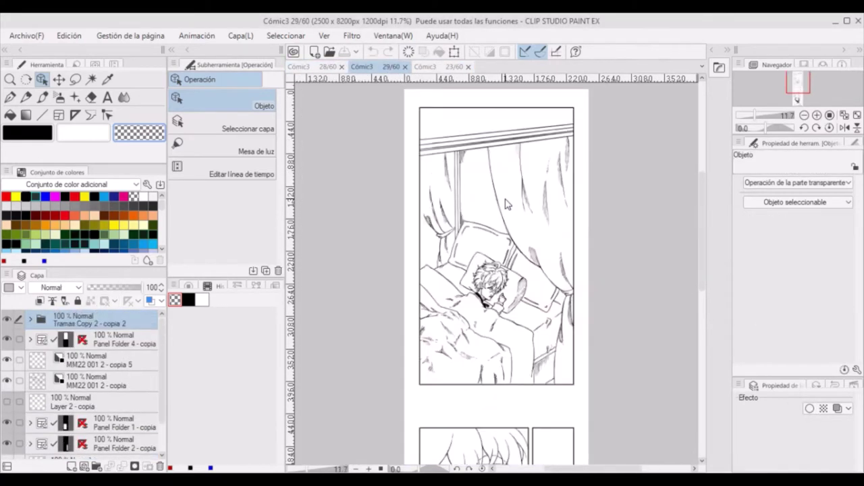
# Paste the copied speech balloon into page 29 and move it over the large curtain in the first panel.
pyautogui.hotkey('ctrl', 'v')
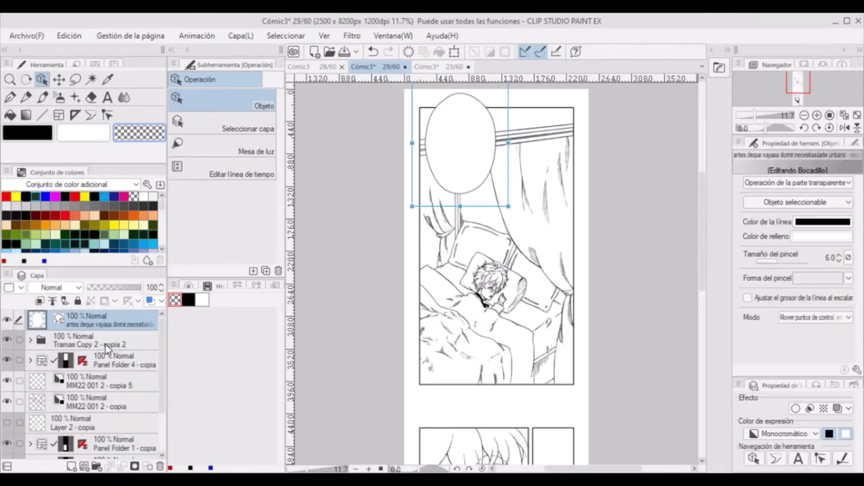
pyautogui.moveTo(462, 141); pyautogui.dragTo(530, 202)
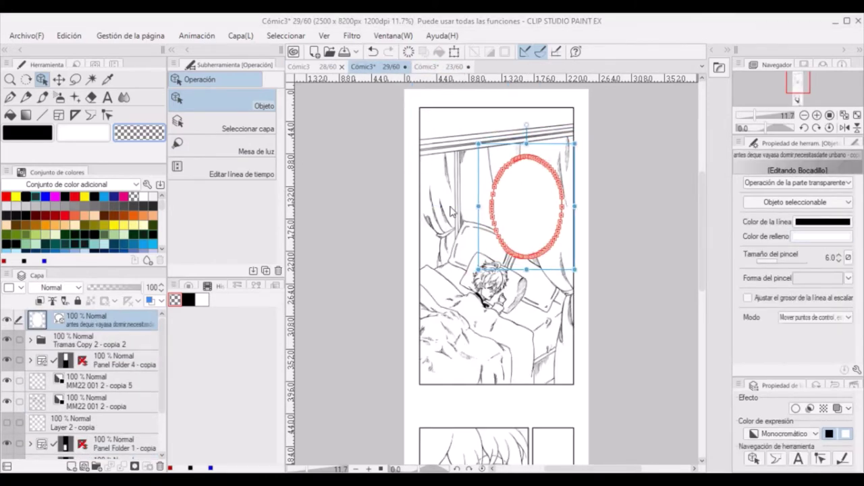
pyautogui.click(831, 437)
pyautogui.click(844, 436)
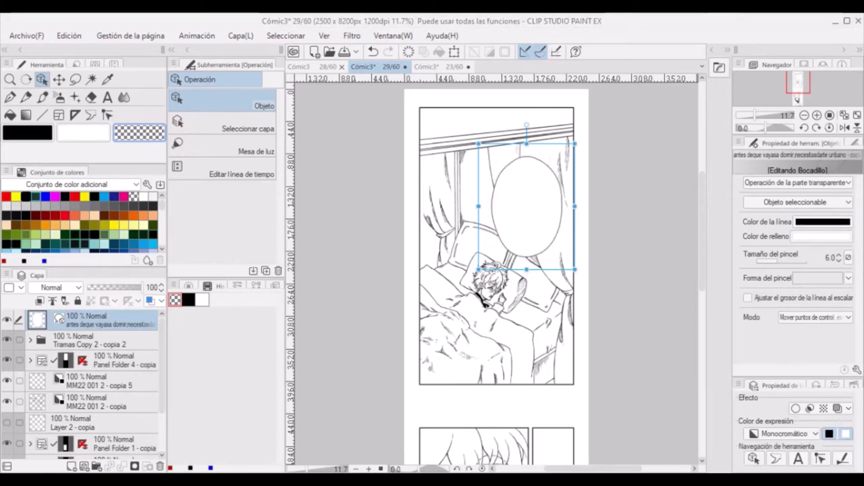
# Try to shrink the first panel's balloon on page 28 and reposition it higher over the curtain.
pyautogui.click(310, 67)
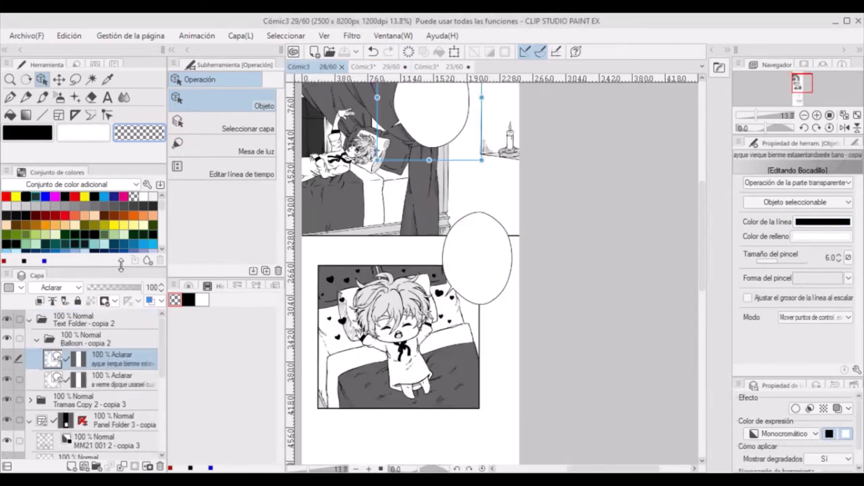
pyautogui.moveTo(429, 114); pyautogui.dragTo(370, 121)
pyautogui.moveTo(701, 192); pyautogui.dragTo(700, 156)
pyautogui.moveTo(355, 249); pyautogui.dragTo(424, 235)
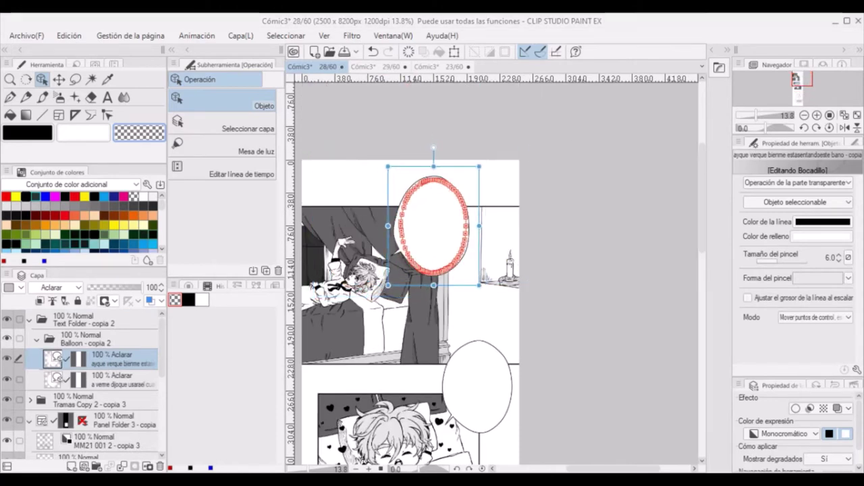
# Copy page 28's Text Folder with both balloons and paste it into page 29.
pyautogui.click(496, 390)
pyautogui.click(86, 316)
pyautogui.hotkey('ctrl', 'a')
pyautogui.hotkey('ctrl', 'Tab')
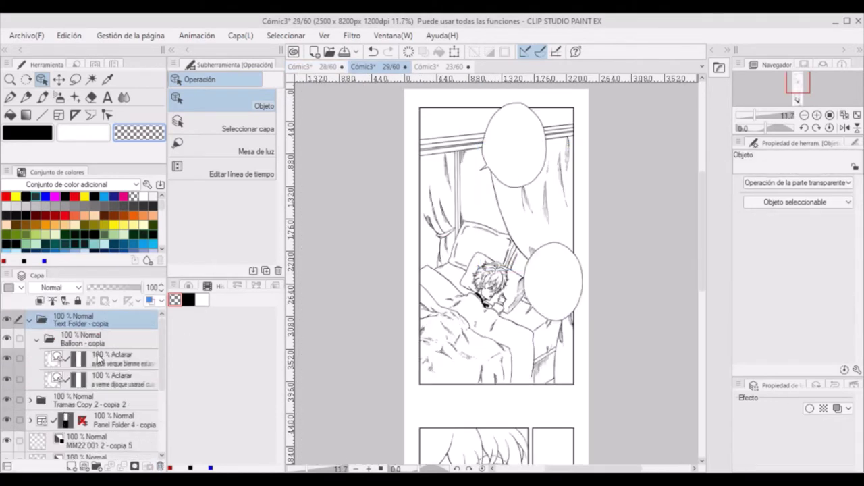
# Delete the upper pasted balloon on page 29 and move the other one up over the large curtain.
pyautogui.click(7, 359)
pyautogui.moveTo(109, 360); pyautogui.dragTo(160, 466)
pyautogui.moveTo(558, 298); pyautogui.dragTo(543, 216)
# Copy a speech balloon from page 23 and paste it into page 28's Balloon folder.
pyautogui.click(309, 67)
pyautogui.moveTo(702, 216); pyautogui.dragTo(706, 252)
pyautogui.click(95, 359)
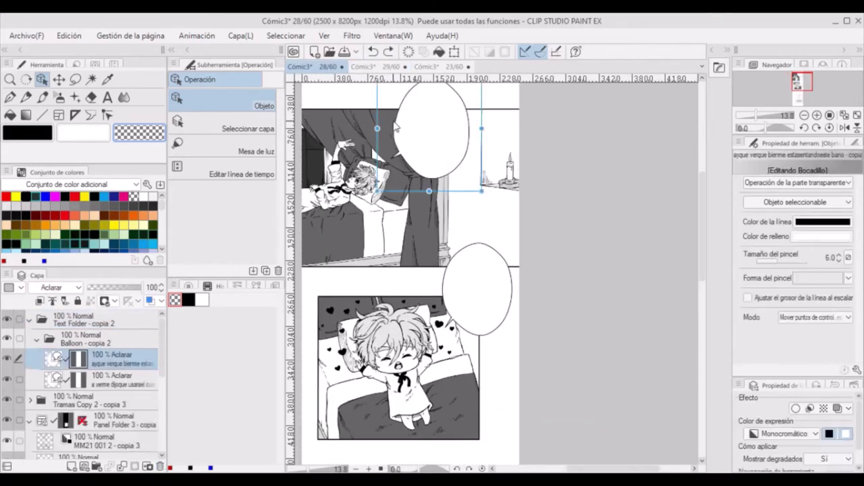
pyautogui.click(439, 67)
pyautogui.scroll(-1, 9, 447)
pyautogui.hotkey('ctrl', 'Tab')
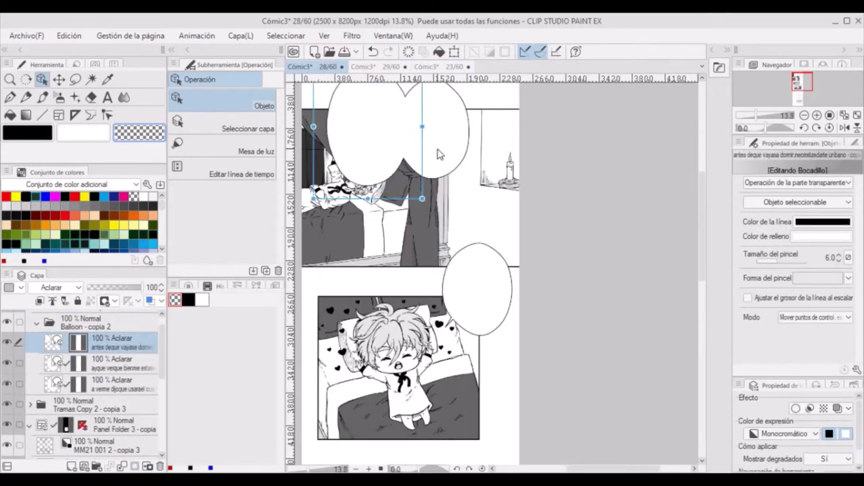
# Shrink the pasted balloon, place it over the first panel's curtain instead of the old one, and select the straight balloon tail tool.
pyautogui.moveTo(313, 199); pyautogui.dragTo(334, 169)
pyautogui.moveTo(385, 138); pyautogui.dragTo(429, 147)
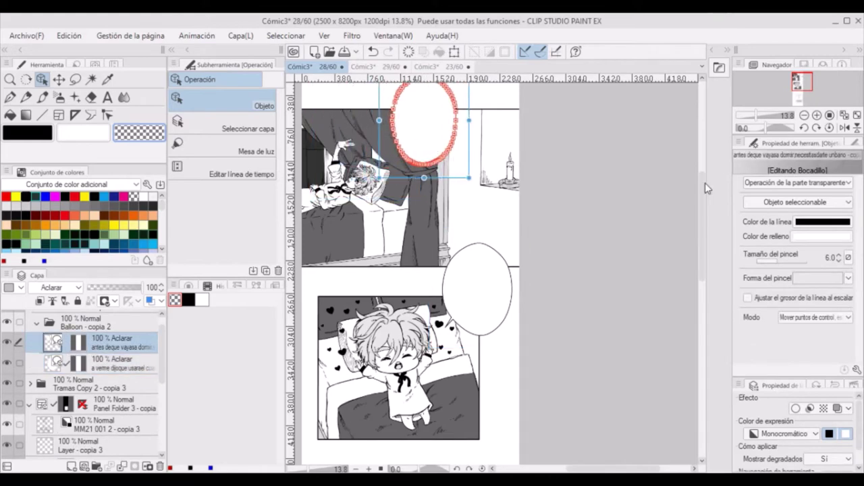
pyautogui.moveTo(704, 185); pyautogui.dragTo(704, 171)
pyautogui.click(75, 115)
pyautogui.click(91, 114)
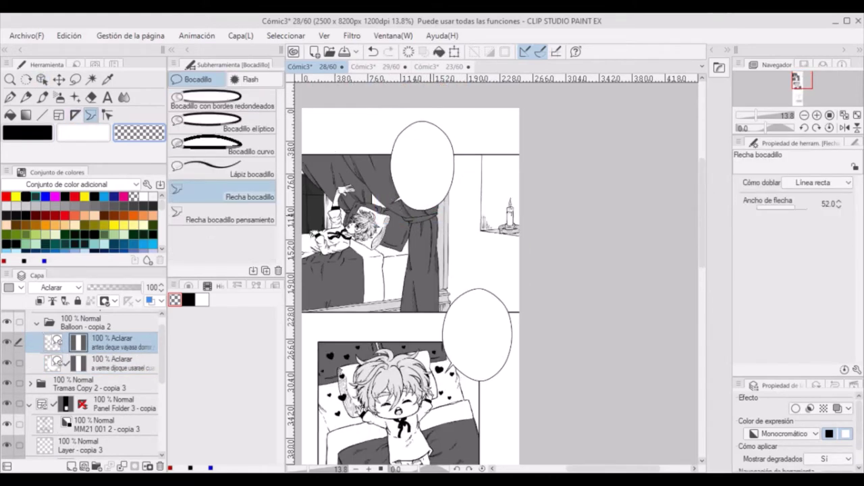
# Try to reuse page 29's speech balloon on page 28 at the chibi panel's upper right corner.
pyautogui.click(389, 68)
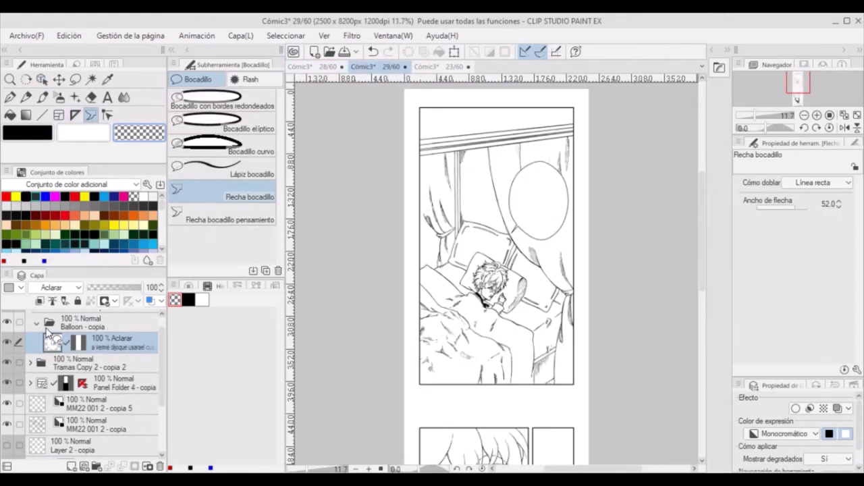
pyautogui.click(322, 67)
pyautogui.hotkey('ctrl', 'Tab')
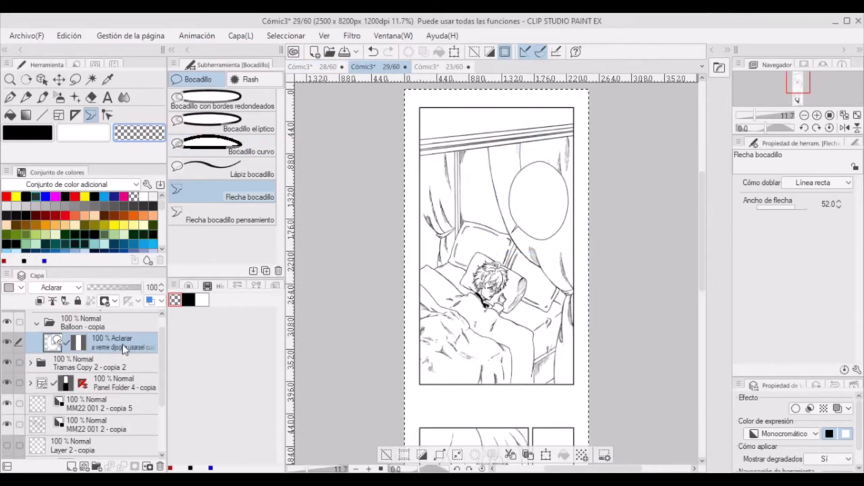
pyautogui.hotkey('ctrl', 'shift', 'Tab')
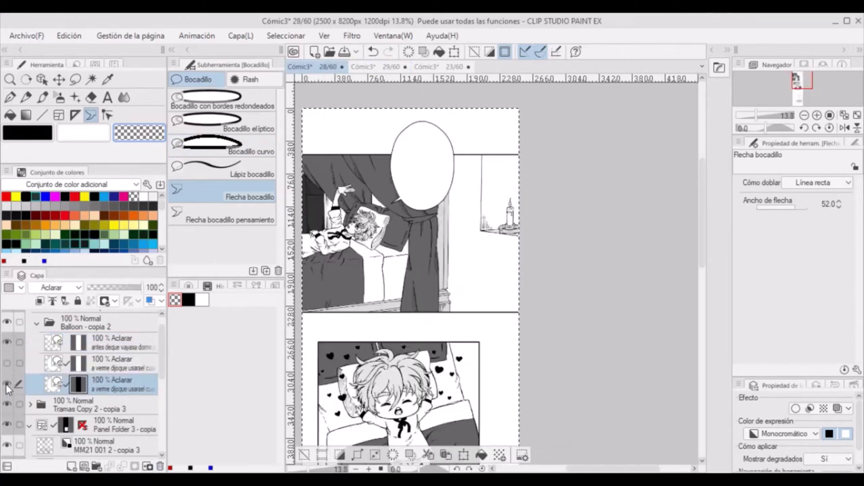
pyautogui.click(374, 67)
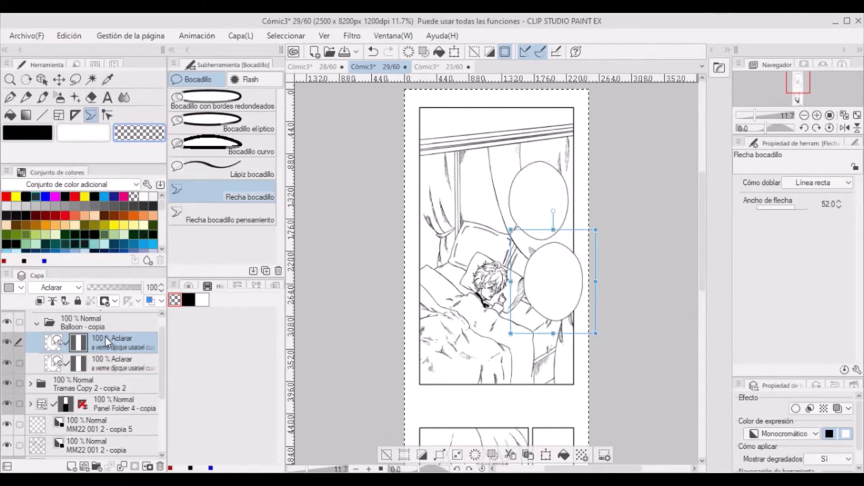
pyautogui.hotkey('ctrl', 'shift', 'Tab')
pyautogui.moveTo(6, 342); pyautogui.dragTo(7, 384)
pyautogui.hotkey('ctrl', 'z')
pyautogui.hotkey('ctrl', 'z')
pyautogui.press('k')
pyautogui.moveTo(451, 226); pyautogui.dragTo(466, 325)
pyautogui.scroll(-5, 696, 275)
# Copy the tailed speech balloon from page 23 and paste it into page 28.
pyautogui.click(442, 66)
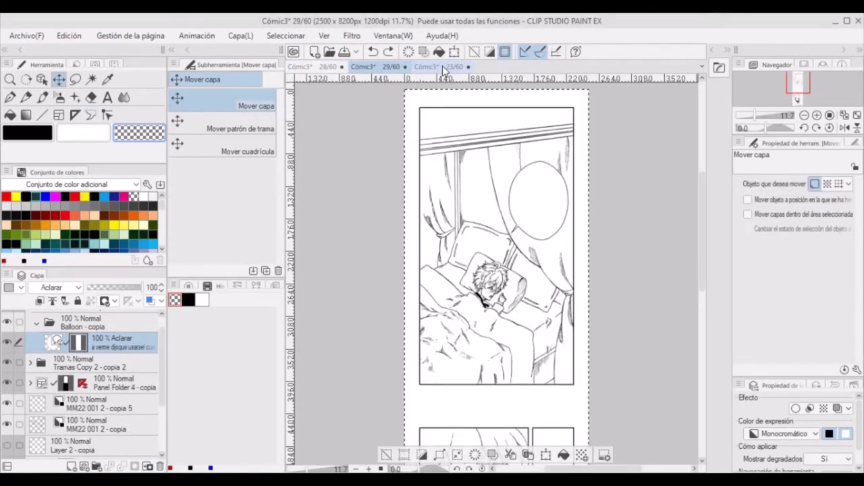
pyautogui.click(108, 382)
pyautogui.hotkey('ctrl', 'c')
pyautogui.click(315, 66)
pyautogui.hotkey('ctrl', 'v')
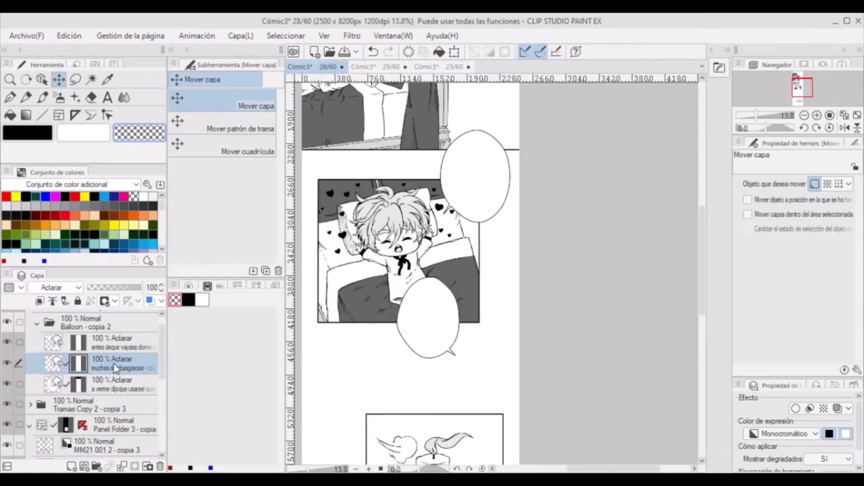
# Delete the chibi panel's old balloon and move the pasted one to that panel's upper right corner.
pyautogui.click(108, 384)
pyautogui.click(160, 466)
pyautogui.moveTo(442, 334); pyautogui.dragTo(486, 189)
# Remove the tail from the chibi panel's new balloon.
pyautogui.press('o')
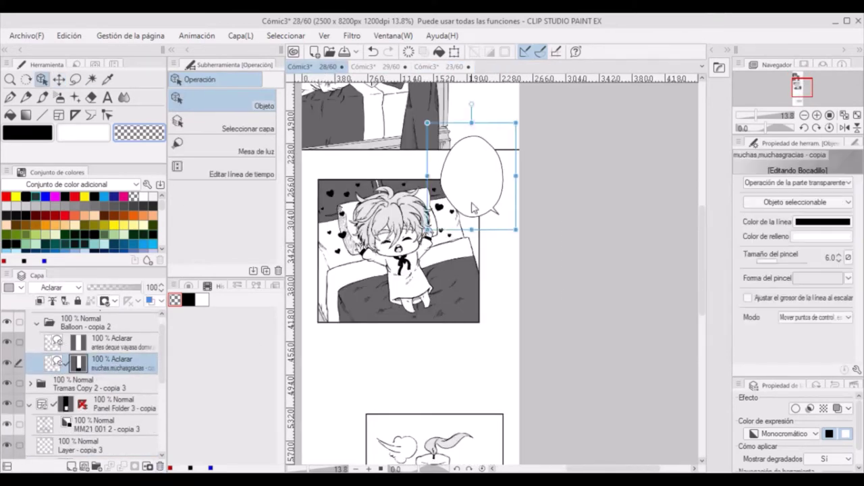
pyautogui.click(496, 210)
pyautogui.moveTo(502, 223)
pyautogui.mouseDown()
pyautogui.moveTo(485, 222)
pyautogui.moveTo(504, 225)
pyautogui.mouseUp()
pyautogui.hotkey('ctrl', 'z')
pyautogui.click(499, 213)
pyautogui.press('Delete')
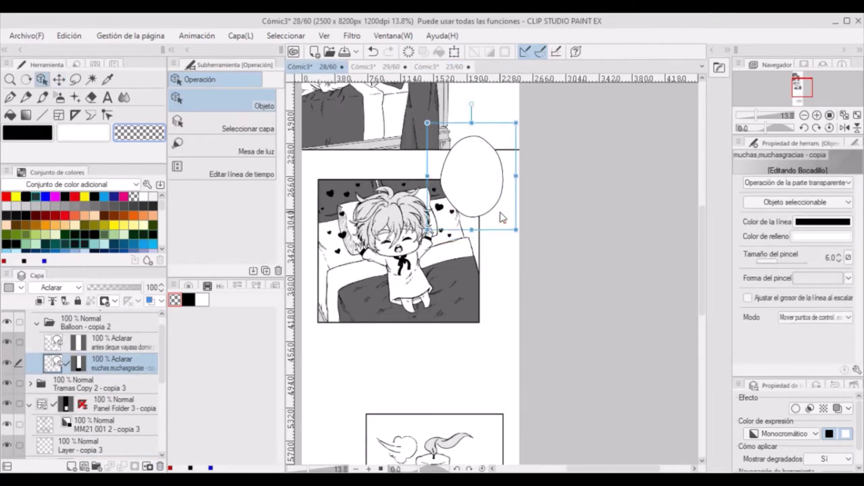
# Try to draw a straight tail from the new balloon toward the chibi's head.
pyautogui.press('t')
pyautogui.moveTo(458, 201); pyautogui.dragTo(446, 211)
pyautogui.hotkey('ctrl', 'z')
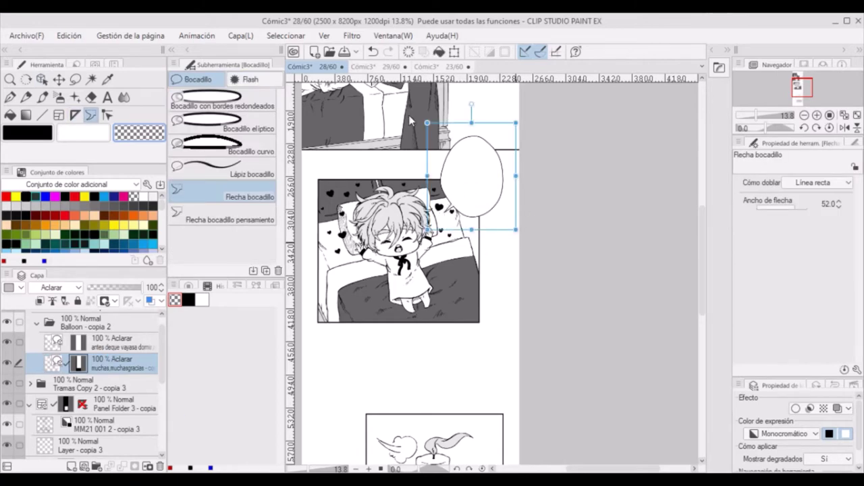
# Save page 28 and close page 23.
pyautogui.hotkey('ctrl', 'Tab')
pyautogui.click(468, 67)
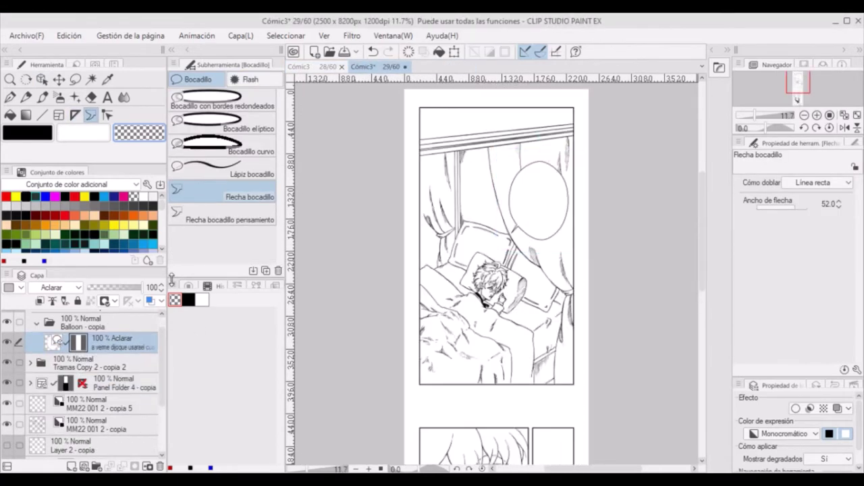
# Collapse and hide the Text Folder on page 29 and select the Tramas folder below it.
pyautogui.press('o')
pyautogui.click(552, 204)
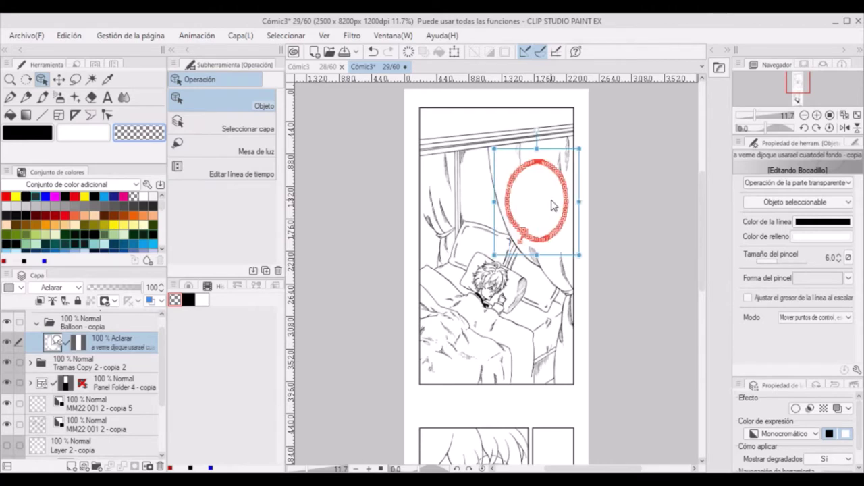
pyautogui.scroll(1, 31, 324)
pyautogui.click(29, 322)
pyautogui.click(71, 337)
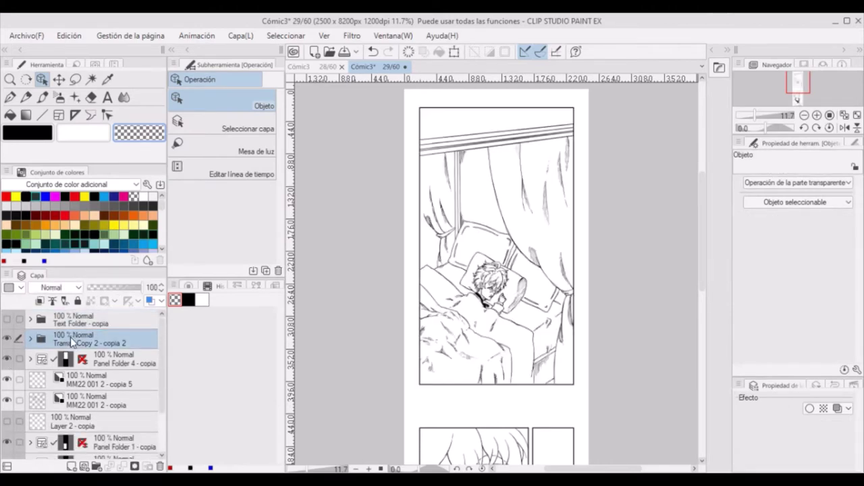
# Rearrange the tone layers above Panel Folder 4, select the 85L 10% Claros layer and save page 29.
pyautogui.click(32, 360)
pyautogui.click(31, 360)
pyautogui.moveTo(701, 263); pyautogui.dragTo(699, 312)
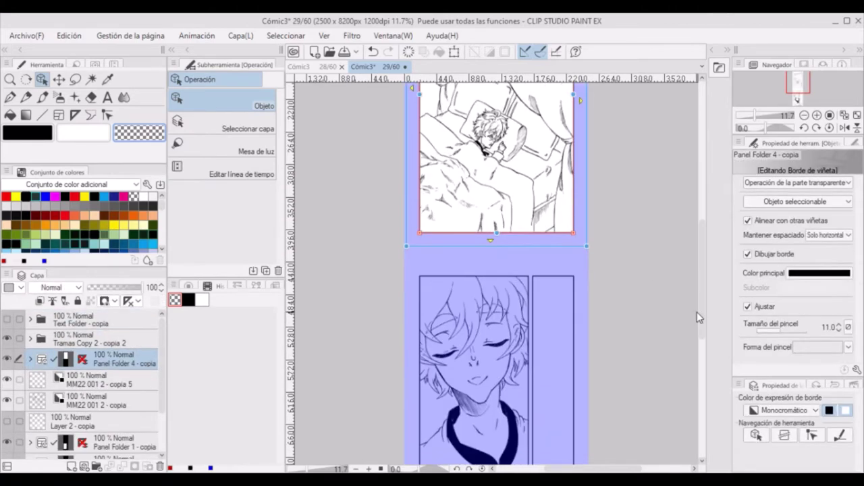
pyautogui.click(31, 360)
pyautogui.click(108, 380)
pyautogui.moveTo(108, 379); pyautogui.dragTo(107, 350)
pyautogui.click(101, 339)
pyautogui.click(160, 467)
pyautogui.click(30, 339)
pyautogui.scroll(-2, 126, 390)
pyautogui.click(125, 364)
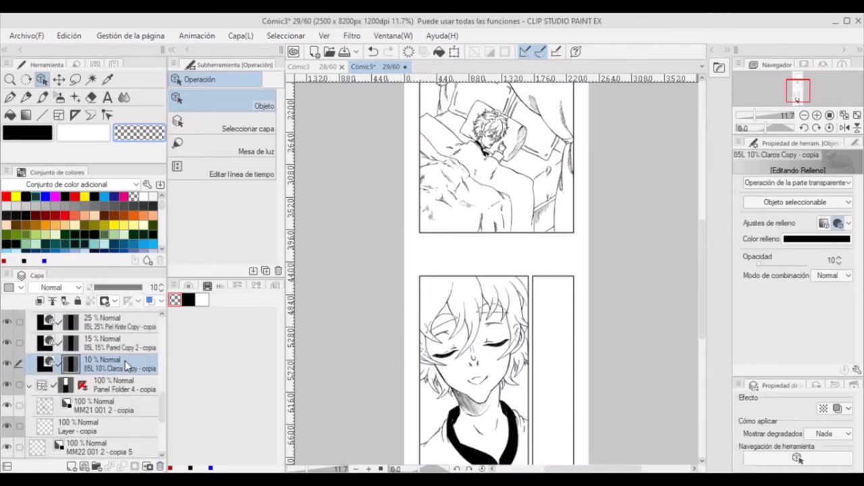
pyautogui.hotkey('ctrl', 's')
# Copy the MM10-XG-082.5 tone layer from page 24's Panel Folder 6 and paste it into page 29's Panel Folder 2.
pyautogui.doubleClick(500, 243)
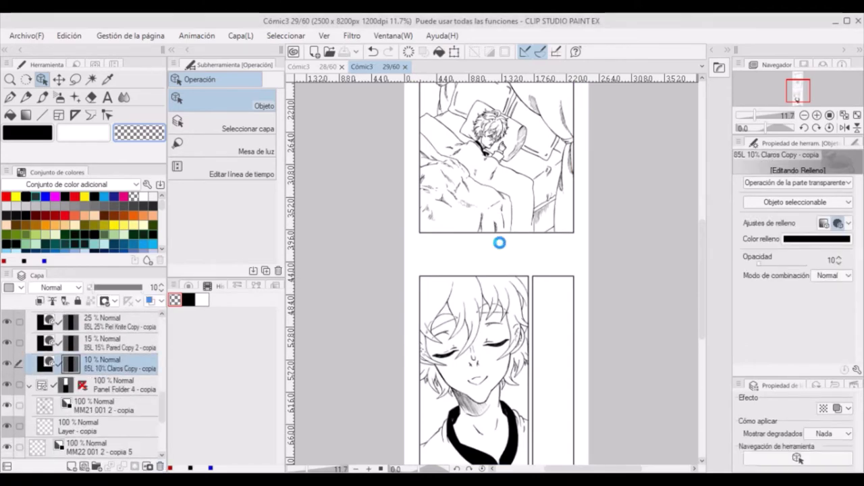
pyautogui.scroll(5, 114, 360)
pyautogui.click(30, 321)
pyautogui.click(101, 366)
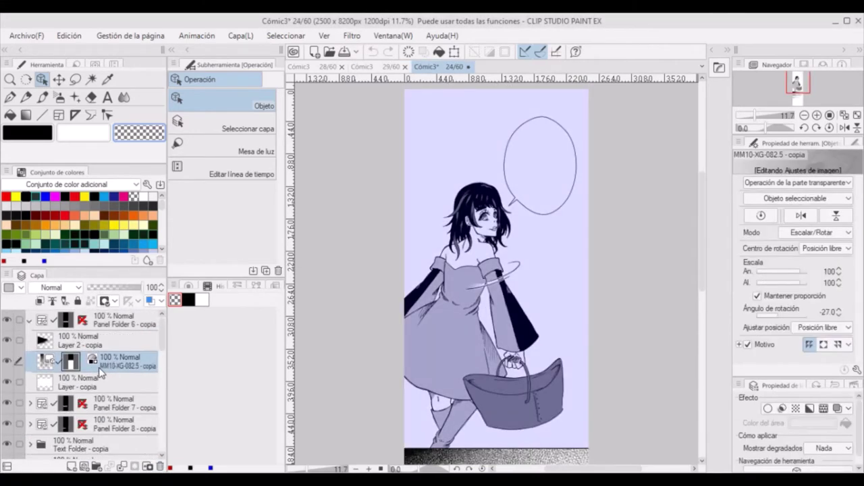
pyautogui.click(378, 67)
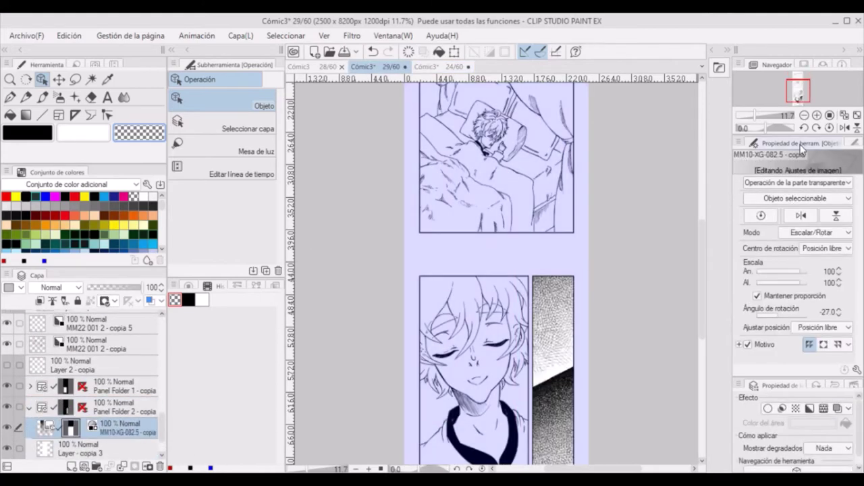
# Move the pasted MM10-XG-082.5 tone upward inside the narrow panel beside the face close-up.
pyautogui.scroll(-3, 364, 274)
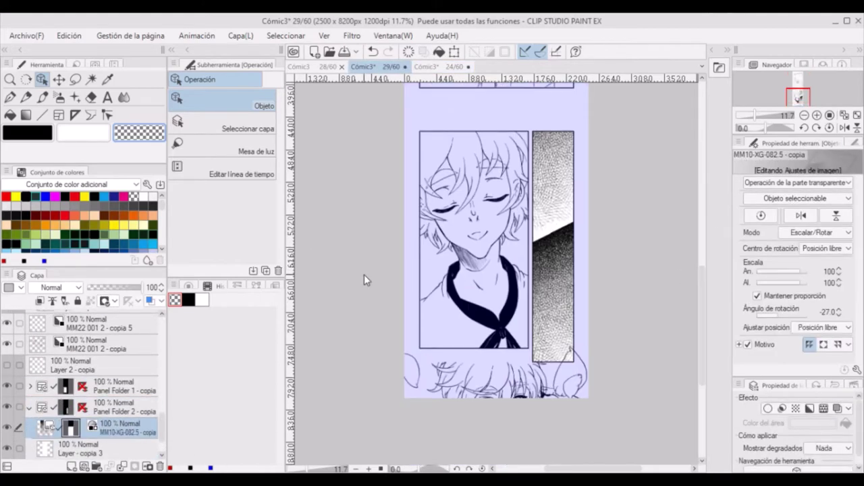
pyautogui.click(87, 443)
pyautogui.click(108, 416)
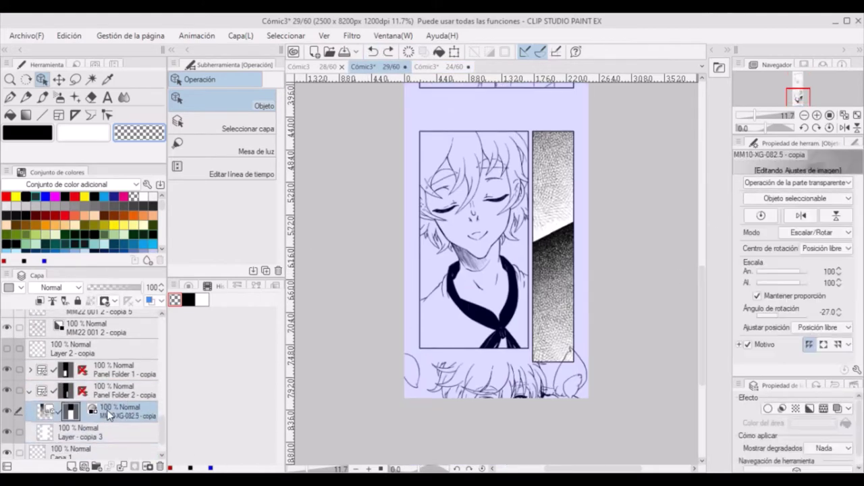
pyautogui.click(59, 79)
pyautogui.moveTo(586, 186); pyautogui.dragTo(576, 129)
# Set the narrow panel tone's rotation angle to -22 and its scale to 100.
pyautogui.click(44, 80)
pyautogui.click(839, 310)
pyautogui.click(839, 310)
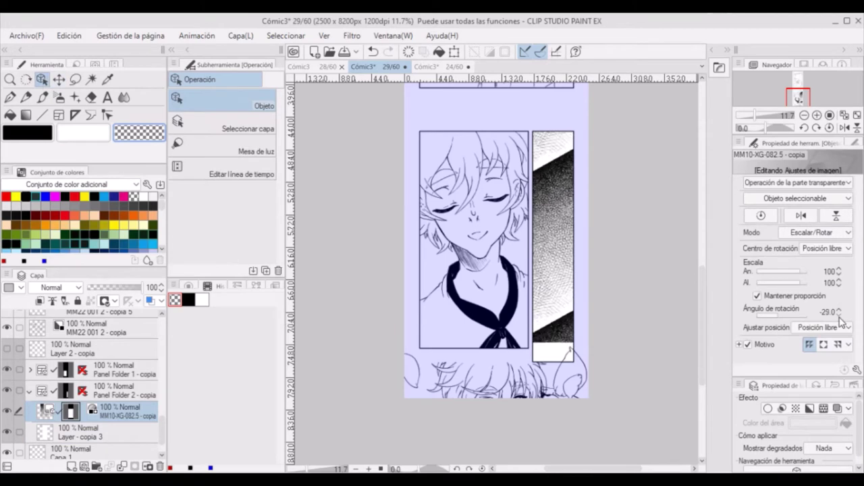
pyautogui.click(839, 310)
pyautogui.click(838, 310)
pyautogui.click(839, 310)
pyautogui.click(838, 270)
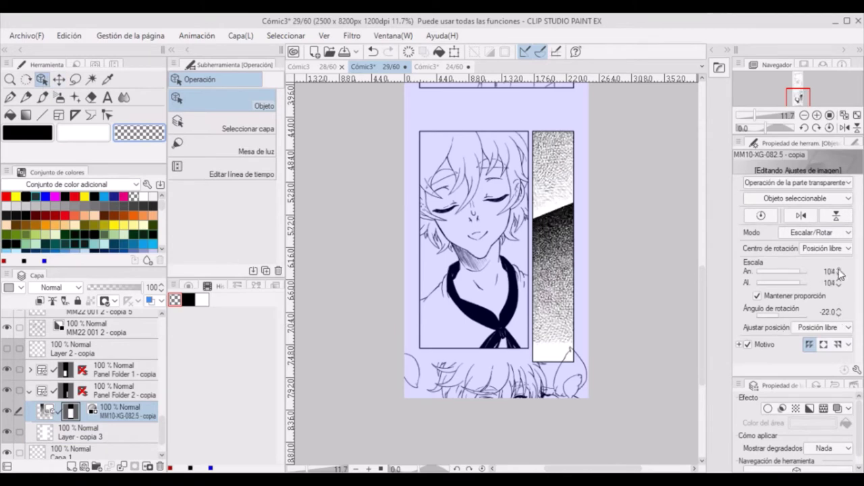
pyautogui.click(839, 274)
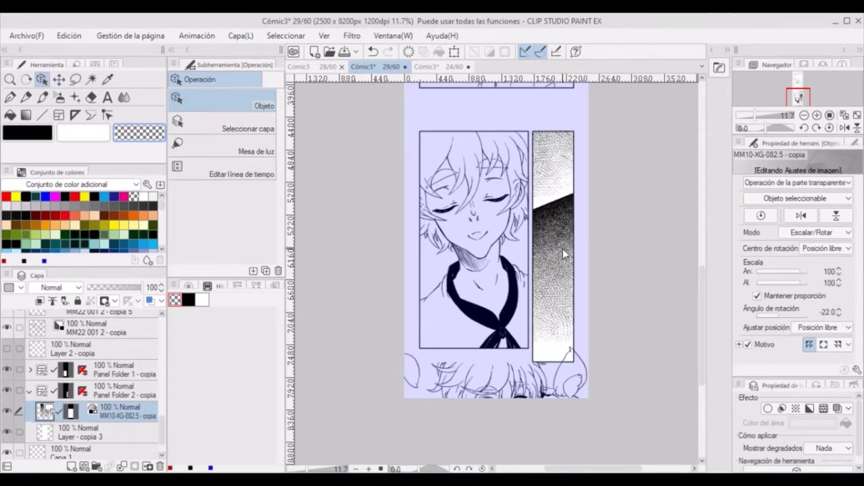
# Shift the tone slightly up and erase its leftover texture near the narrow panel's bottom on the layer mask.
pyautogui.moveTo(564, 254); pyautogui.dragTo(559, 238)
pyautogui.click(71, 412)
pyautogui.click(91, 97)
pyautogui.moveTo(536, 340); pyautogui.dragTo(575, 329)
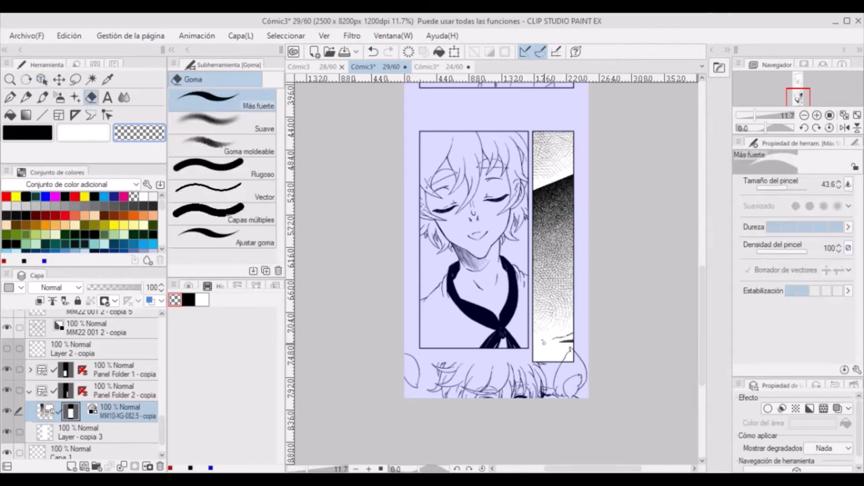
# Scale the tone to 108, move it further up and erase the remaining texture at the narrow panel's bottom on its mask.
pyautogui.click(45, 412)
pyautogui.click(42, 80)
pyautogui.click(839, 270)
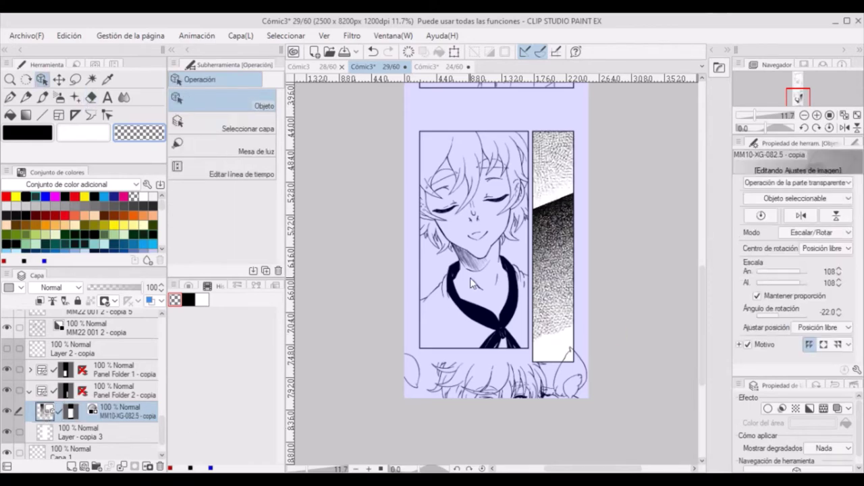
pyautogui.moveTo(559, 229); pyautogui.dragTo(545, 206)
pyautogui.click(73, 413)
pyautogui.press('e')
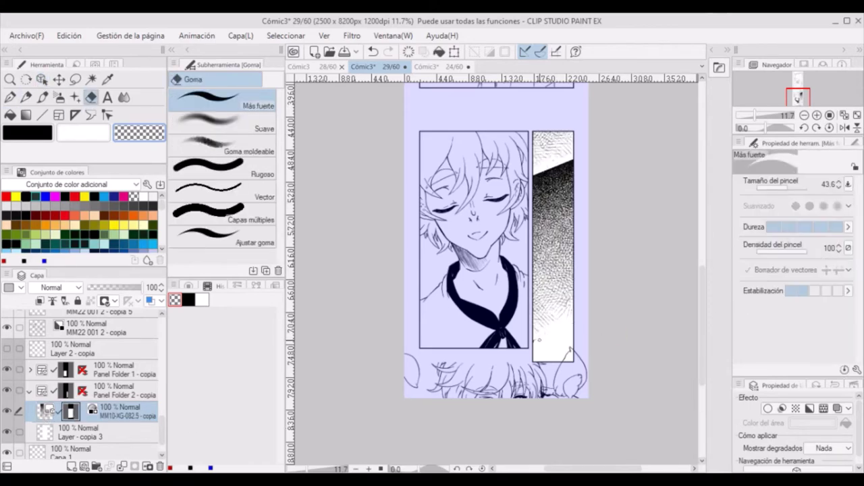
# Paint the narrow panel's light area above the gradient solid black on Layer - copia 3 with the Suave ink brush.
pyautogui.click(135, 432)
pyautogui.press('p')
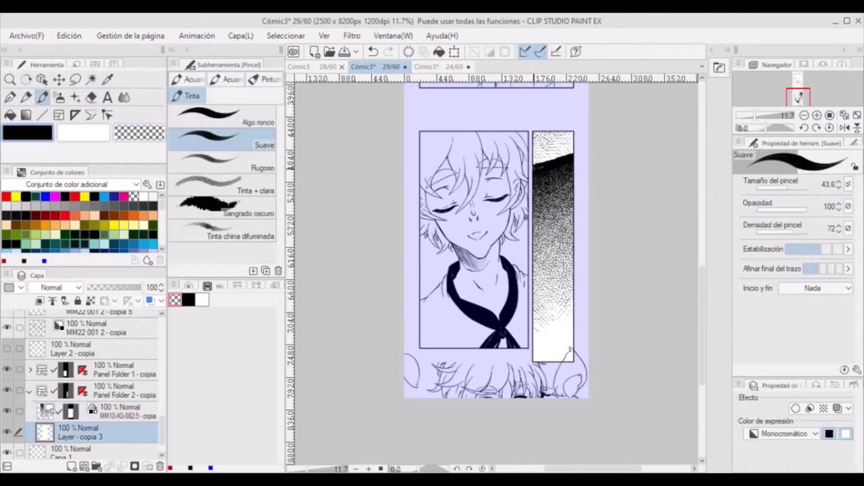
pyautogui.moveTo(551, 154)
pyautogui.mouseDown()
pyautogui.moveTo(539, 137)
pyautogui.moveTo(564, 138)
pyautogui.mouseUp()
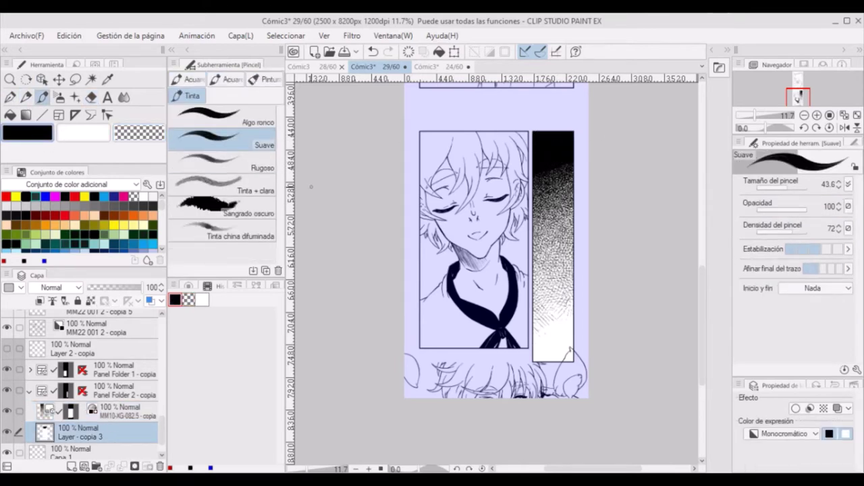
# Apply the 汚れ質感_PG0075 decoration brush around the fading lower part of the narrow panel on Layer - copia 3, undoing a trial stroke.
pyautogui.click(75, 98)
pyautogui.click(265, 113)
pyautogui.click(236, 81)
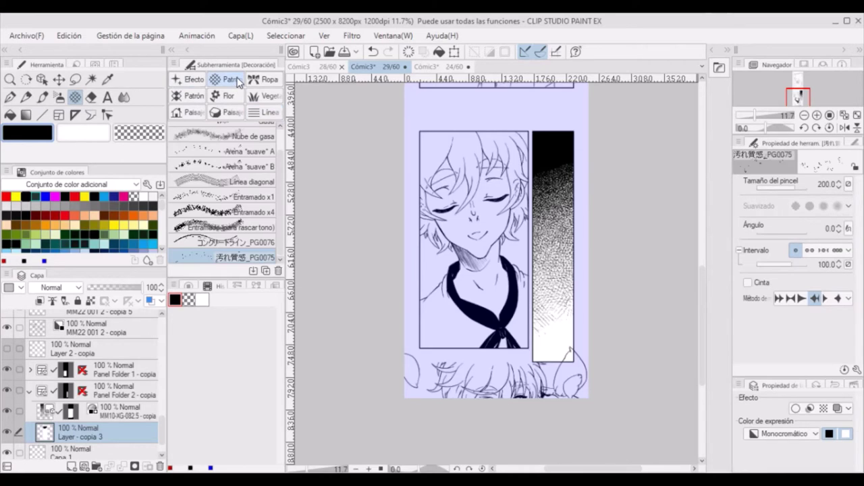
pyautogui.click(219, 228)
pyautogui.click(563, 341)
pyautogui.click(226, 242)
pyautogui.moveTo(541, 348); pyautogui.dragTo(546, 360)
pyautogui.moveTo(547, 356); pyautogui.dragTo(552, 346)
pyautogui.scroll(4, 589, 380)
pyautogui.hotkey('ctrl', 'z')
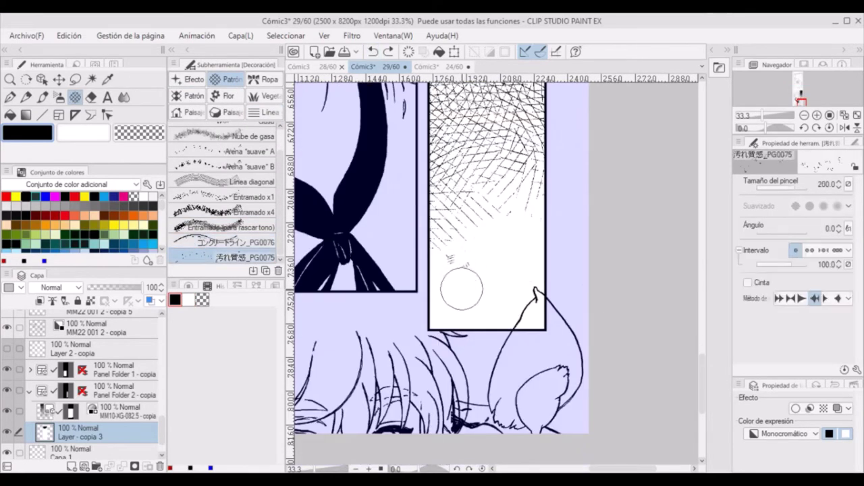
pyautogui.moveTo(703, 357); pyautogui.dragTo(703, 287)
pyautogui.moveTo(457, 217)
pyautogui.mouseDown()
pyautogui.moveTo(460, 249)
pyautogui.moveTo(477, 224)
pyautogui.mouseUp()
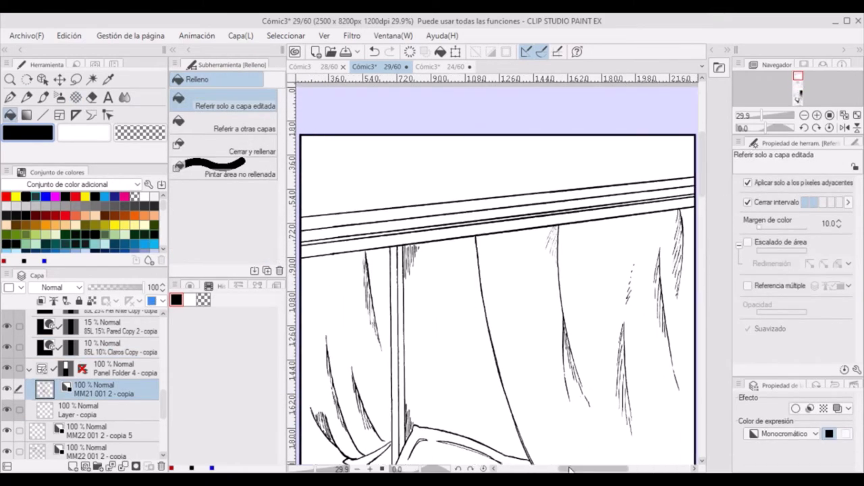
# On the 85L 15% Pared Copy 2 mask, close the wall area along the large panel's upper border with a straight line and fill it.
pyautogui.click(101, 327)
pyautogui.press('u')
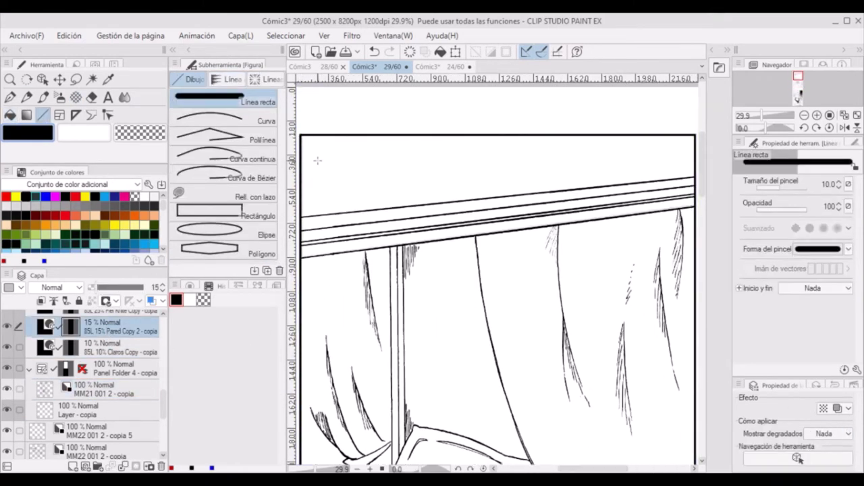
pyautogui.moveTo(302, 135); pyautogui.dragTo(695, 136)
pyautogui.click(10, 115)
pyautogui.click(452, 160)
# Outline the window post's lower end beside the pillow and fill the post with the 15% wall tone.
pyautogui.click(43, 115)
pyautogui.moveTo(702, 169); pyautogui.dragTo(711, 195)
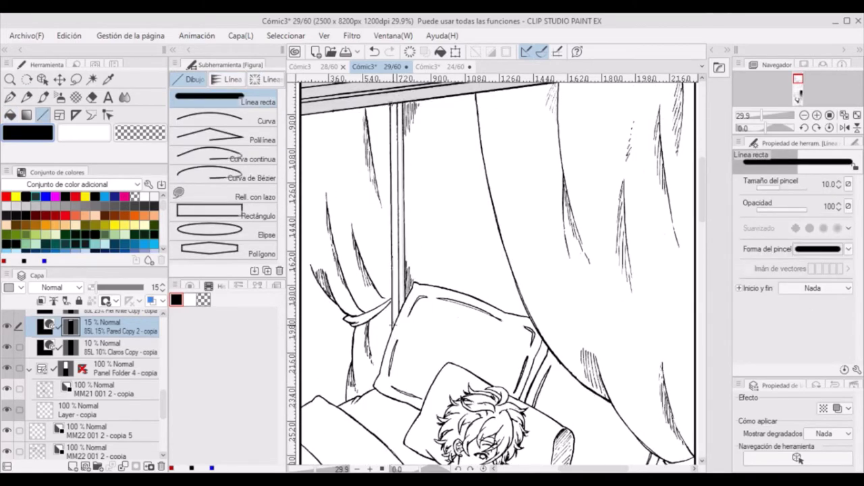
pyautogui.click(26, 97)
pyautogui.moveTo(403, 300); pyautogui.dragTo(393, 325)
pyautogui.click(10, 116)
pyautogui.click(395, 138)
# Outline the bed base beside the curtain at the large panel's lower edge and fill it with the 15% wall tone.
pyautogui.click(44, 115)
pyautogui.moveTo(702, 189); pyautogui.dragTo(702, 256)
pyautogui.moveTo(643, 233); pyautogui.dragTo(594, 263)
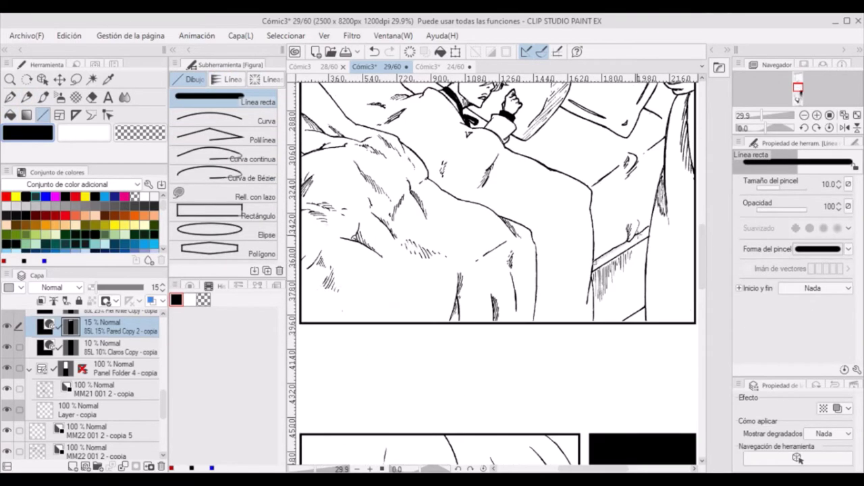
pyautogui.press('p')
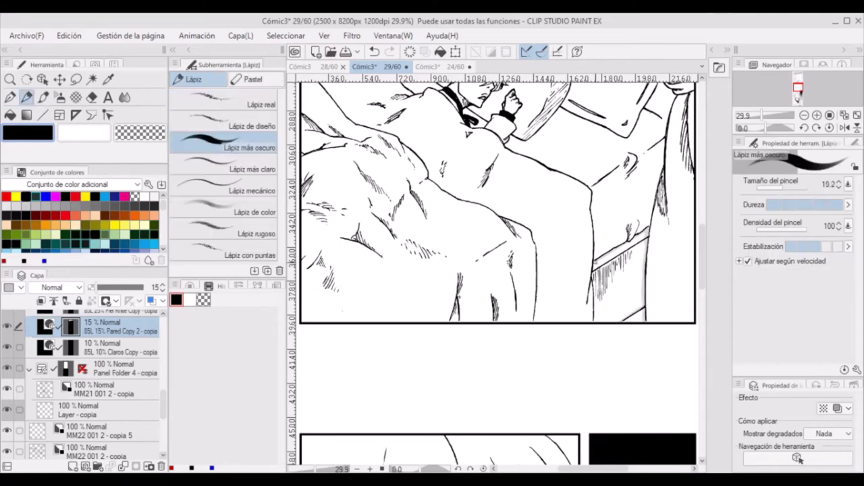
pyautogui.click(12, 115)
pyautogui.click(620, 287)
# Clean up the curtain's line art above the bed base on MM21 001 2 - copia using the G real pen with transparent color.
pyautogui.press('p')
pyautogui.click(103, 389)
pyautogui.press('p')
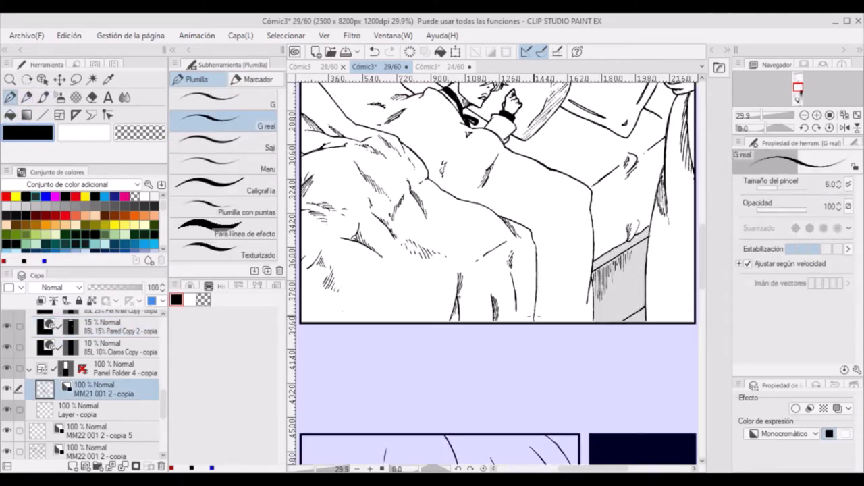
pyautogui.hscroll(1, 496, 327)
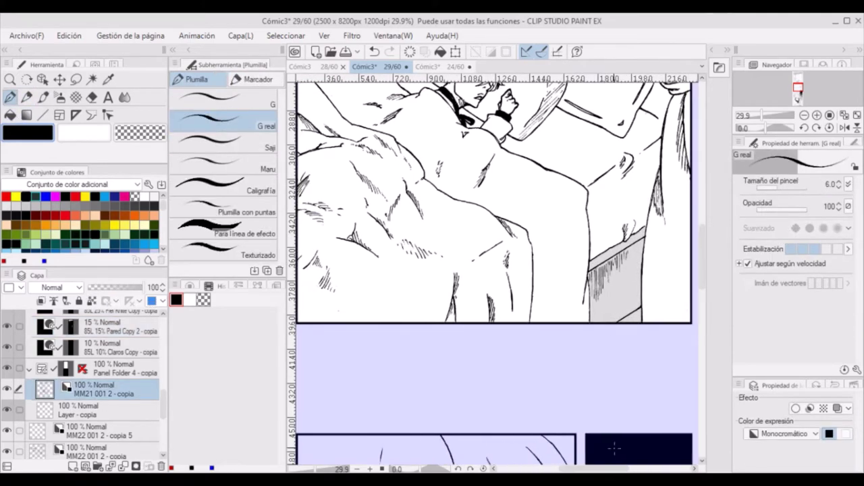
pyautogui.click(158, 129)
pyautogui.press('c')
pyautogui.moveTo(645, 220); pyautogui.dragTo(644, 230)
pyautogui.press('c')
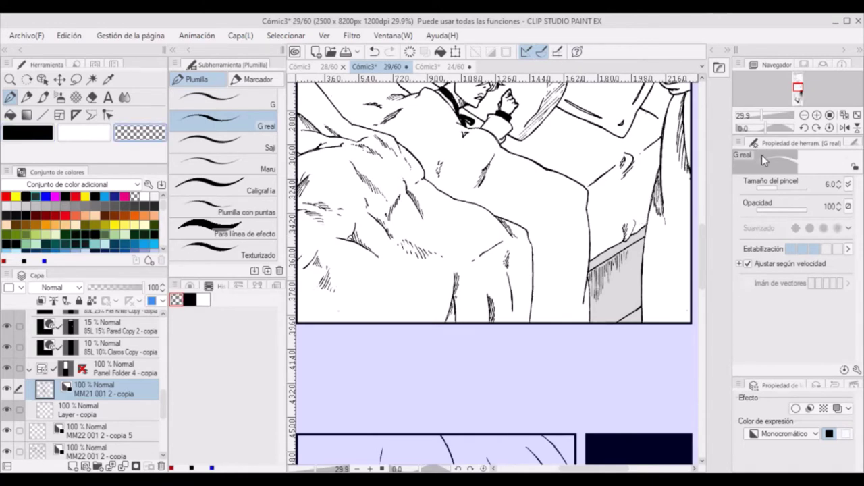
# On the 85L 60% Sabanas Copy 2 mask, close off the dark blanket's area along the panel border with straight lines.
pyautogui.click(29, 98)
pyautogui.moveTo(164, 407); pyautogui.dragTo(164, 391)
pyautogui.click(118, 346)
pyautogui.press('u')
pyautogui.moveTo(530, 255)
pyautogui.mouseDown()
pyautogui.moveTo(528, 308)
pyautogui.moveTo(299, 321)
pyautogui.mouseUp()
pyautogui.moveTo(606, 469); pyautogui.dragTo(604, 468)
pyautogui.moveTo(306, 321); pyautogui.dragTo(306, 109)
# Trace the blanket's folded upper contour with the Lápiz más oscuro pencil and fill the blanket with the 60% tone.
pyautogui.press('p')
pyautogui.press('c')
pyautogui.click(33, 131)
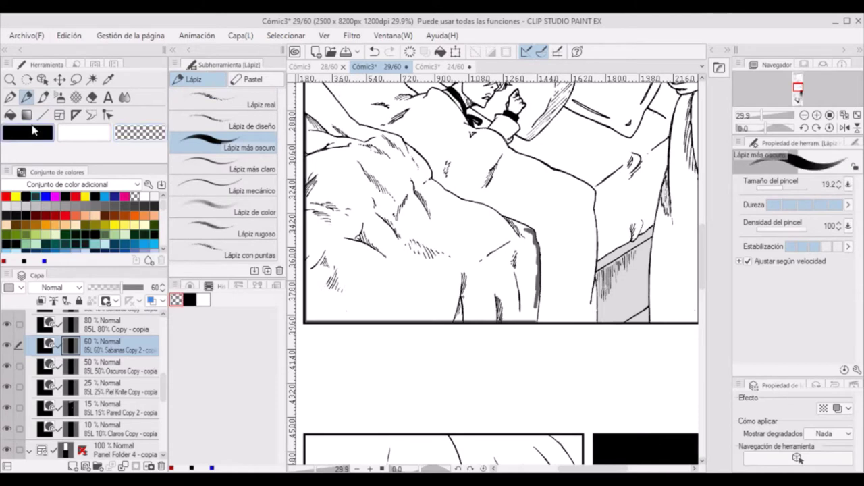
pyautogui.scroll(3, 499, 270)
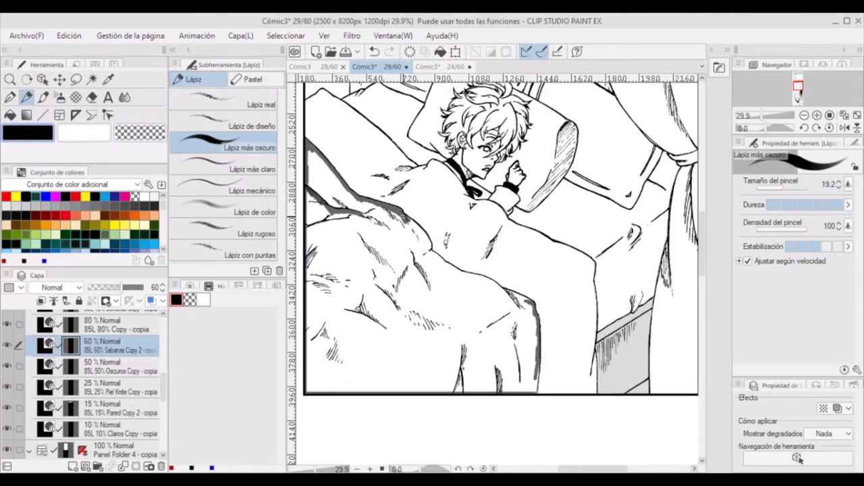
pyautogui.press('c')
pyautogui.click(40, 135)
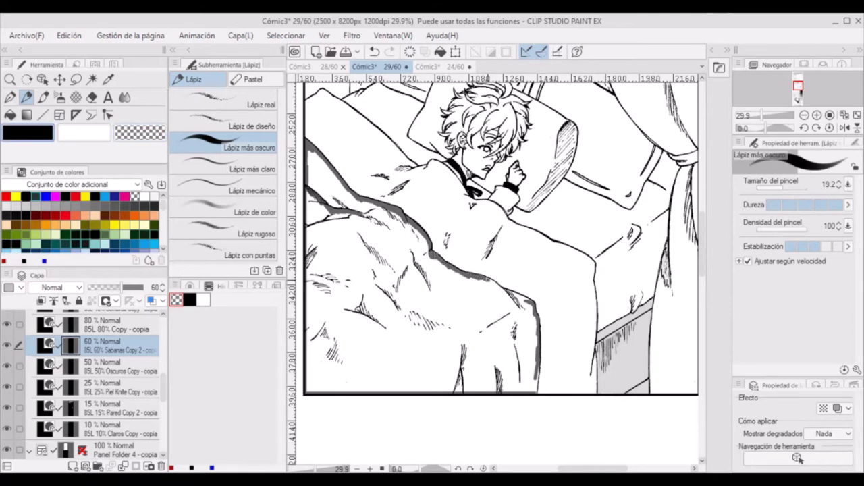
pyautogui.press('g')
pyautogui.click(376, 276)
# Draw straight 60% tone lines along the large panel's border to close off the right curtain.
pyautogui.moveTo(535, 388); pyautogui.dragTo(609, 392)
pyautogui.press('p')
pyautogui.hscroll(3, 500, 270)
pyautogui.press('u')
pyautogui.moveTo(610, 391); pyautogui.dragTo(613, 286)
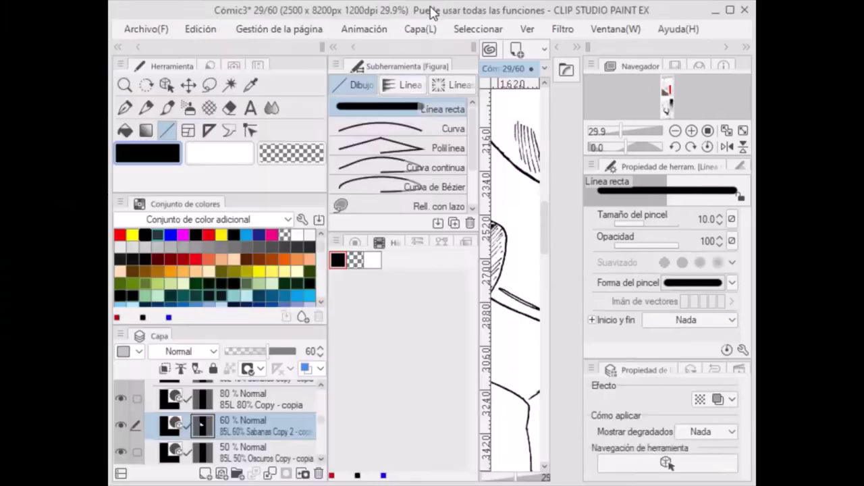
pyautogui.doubleClick(432, 12)
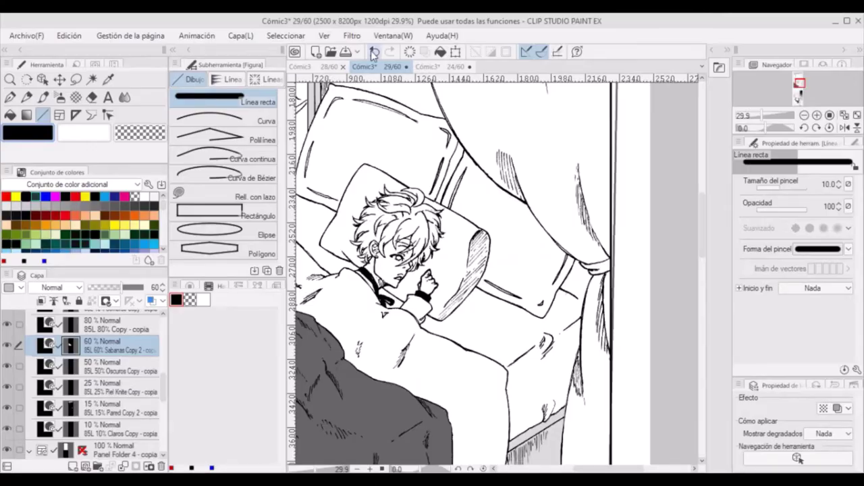
pyautogui.moveTo(703, 227); pyautogui.dragTo(703, 241)
pyautogui.moveTo(610, 101); pyautogui.dragTo(606, 404)
pyautogui.moveTo(704, 241); pyautogui.dragTo(704, 184)
pyautogui.moveTo(610, 88)
pyautogui.mouseDown()
pyautogui.moveTo(609, 418)
pyautogui.moveTo(614, 250)
pyautogui.mouseUp()
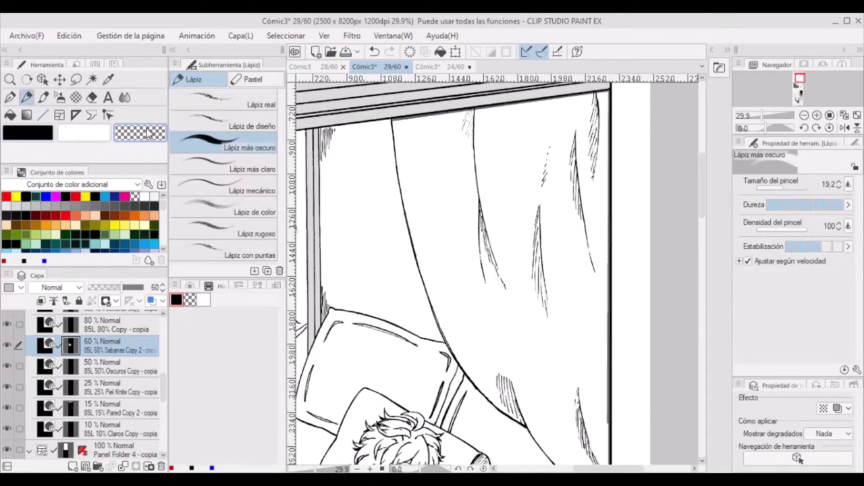
# Outline the right curtain and the pillows behind the boy with the Lápiz más oscuro pencil on the 60% tone mask.
pyautogui.press('p')
pyautogui.moveTo(393, 122); pyautogui.dragTo(422, 267)
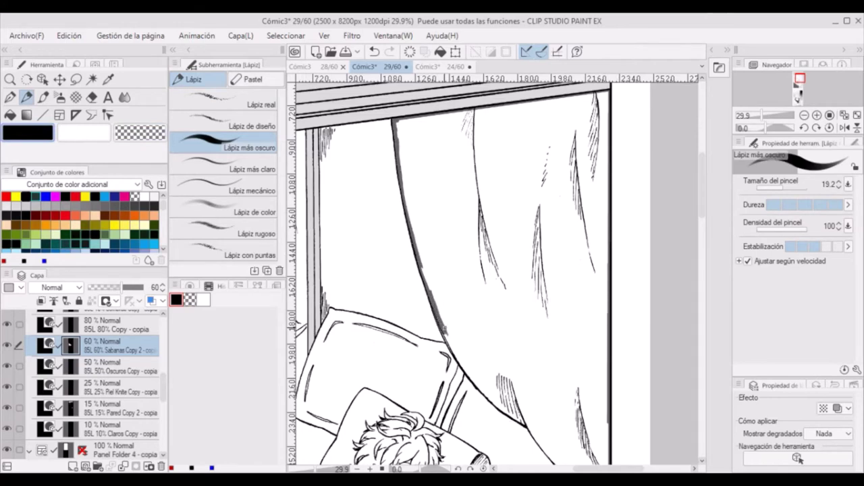
pyautogui.scroll(-5, 453, 270)
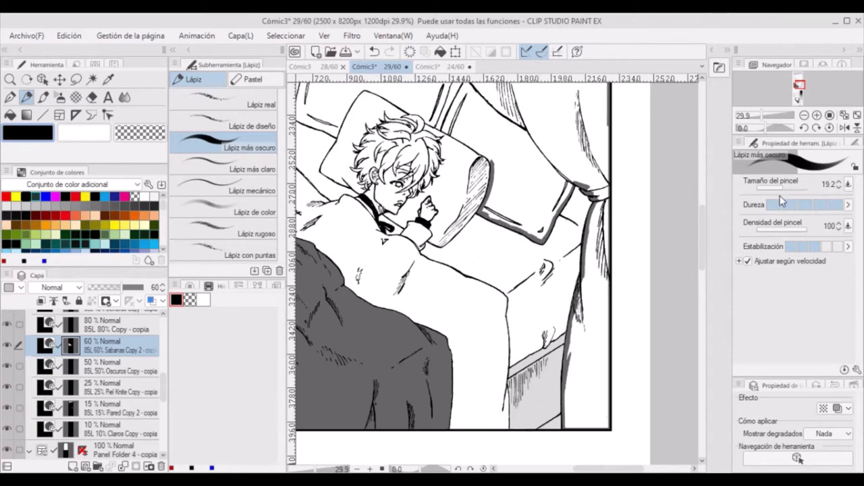
pyautogui.scroll(2, 452, 270)
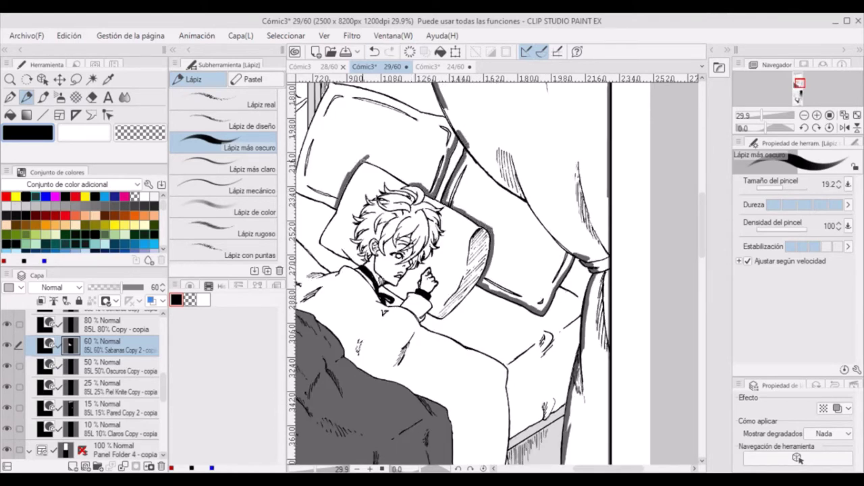
pyautogui.hscroll(-3, 457, 94)
pyautogui.moveTo(414, 194); pyautogui.dragTo(400, 187)
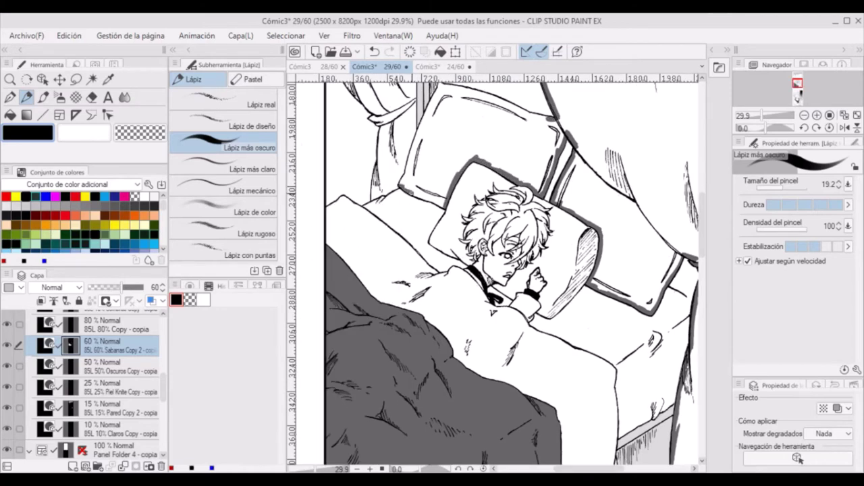
# Touch up the left curtain's line art near the panel border on MM21 001 2 - copia with the G real pen.
pyautogui.moveTo(702, 230); pyautogui.dragTo(702, 194)
pyautogui.moveTo(164, 389); pyautogui.dragTo(164, 408)
pyautogui.click(104, 387)
pyautogui.click(10, 98)
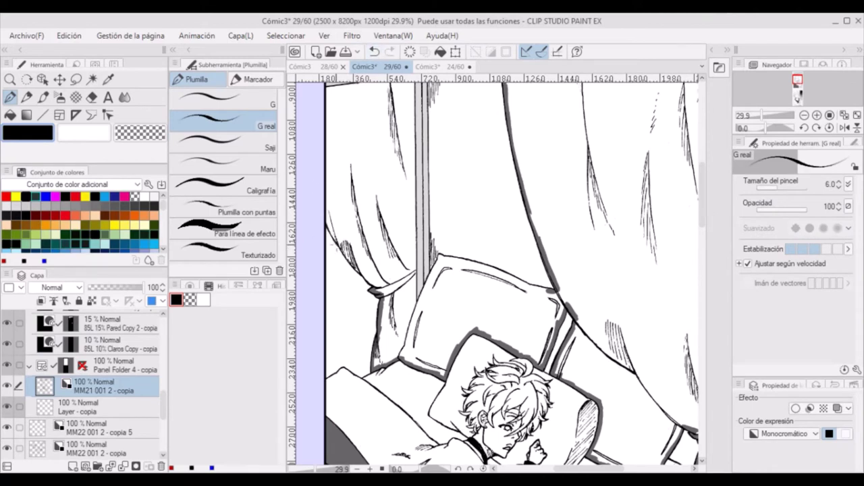
pyautogui.keyDown('ctrl'); pyautogui.click(333, 242); pyautogui.keyUp('ctrl')
pyautogui.press('p')
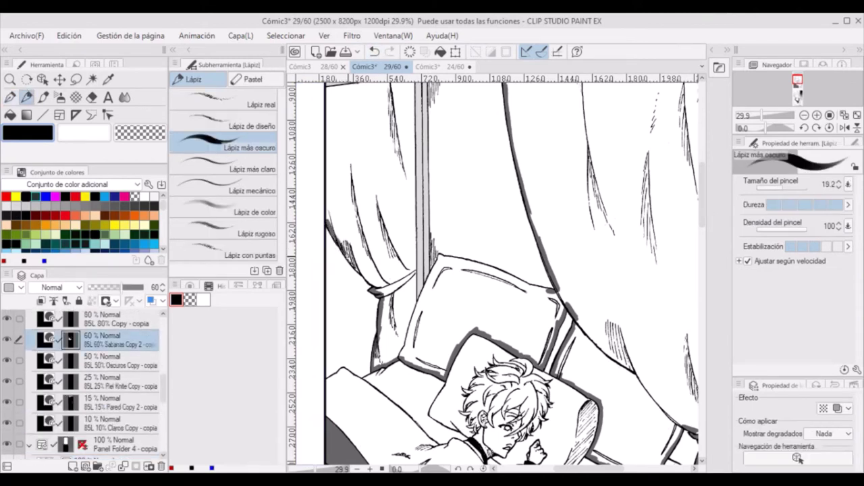
# Close off the left curtain on the 60% Sabanas mask with straight lines along the panel border, the beam and the window post.
pyautogui.moveTo(329, 179); pyautogui.dragTo(329, 149)
pyautogui.moveTo(702, 189); pyautogui.dragTo(703, 187)
pyautogui.press('u')
pyautogui.moveTo(329, 179); pyautogui.dragTo(329, 111)
pyautogui.moveTo(328, 109); pyautogui.dragTo(415, 99)
pyautogui.moveTo(415, 99); pyautogui.dragTo(416, 322)
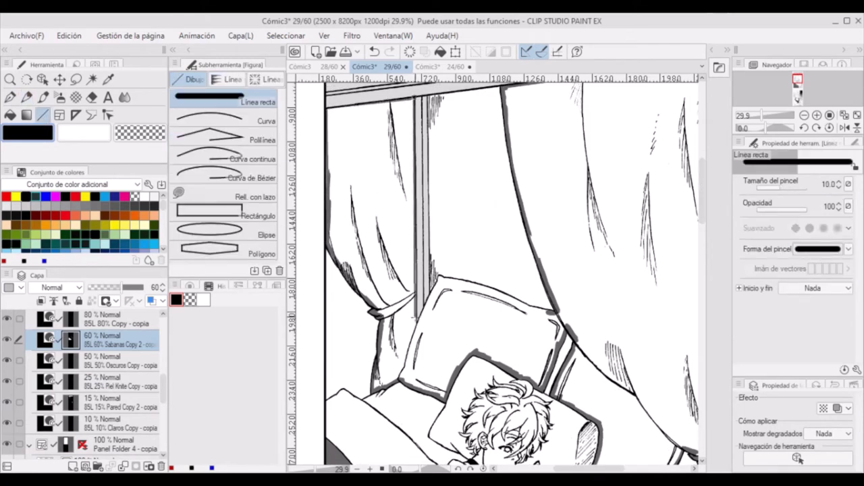
# Outline the back pillow's upper contour in pencil and fill both curtains and the back pillows with the 60% tone.
pyautogui.press('p')
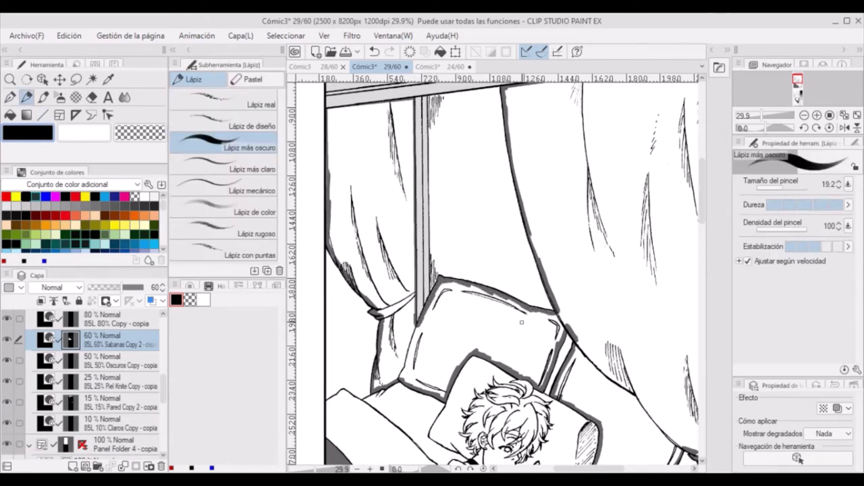
pyautogui.press('g')
pyautogui.click(384, 177)
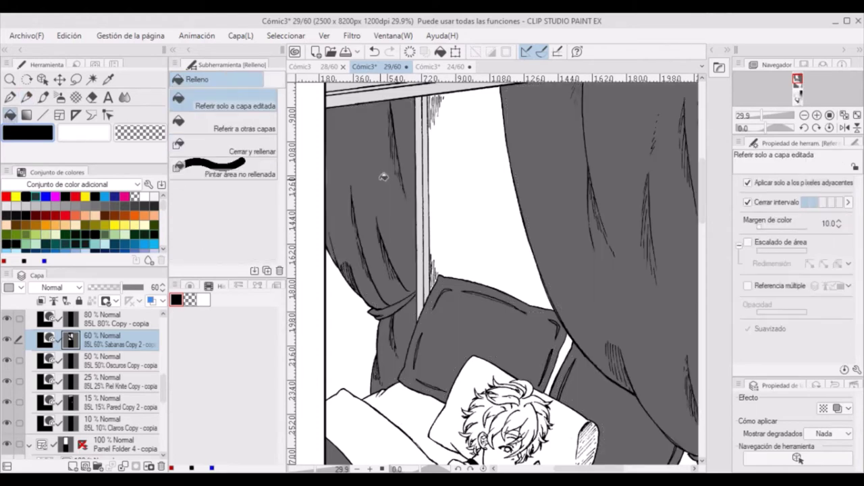
pyautogui.moveTo(150, 235); pyautogui.dragTo(157, 249)
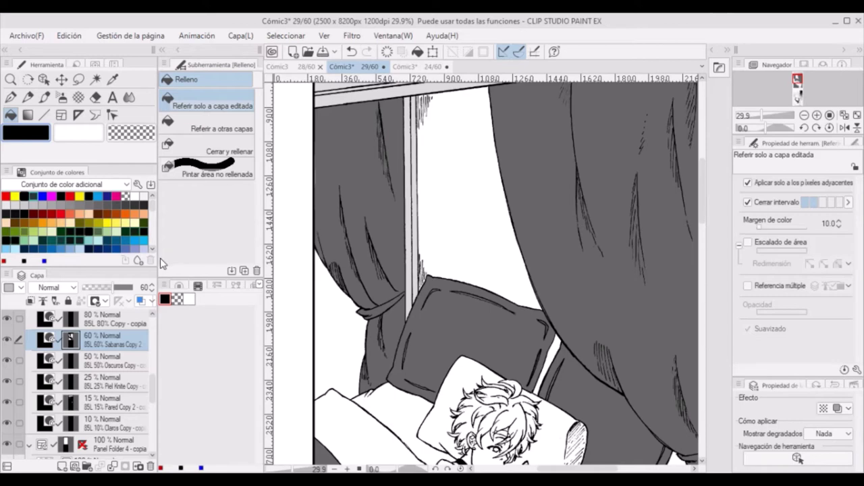
pyautogui.scroll(-2, 554, 239)
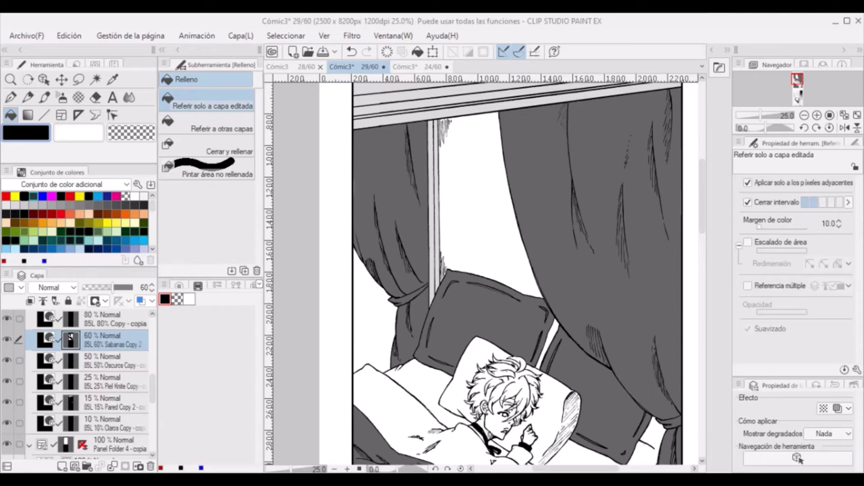
# Shade and fill the lying boy's hair on the 85L 10% Claros Copy mask with the Lápiz más oscuro pencil and the fill tool.
pyautogui.scroll(4, 561, 181)
pyautogui.click(113, 423)
pyautogui.moveTo(704, 201); pyautogui.dragTo(704, 235)
pyautogui.click(28, 97)
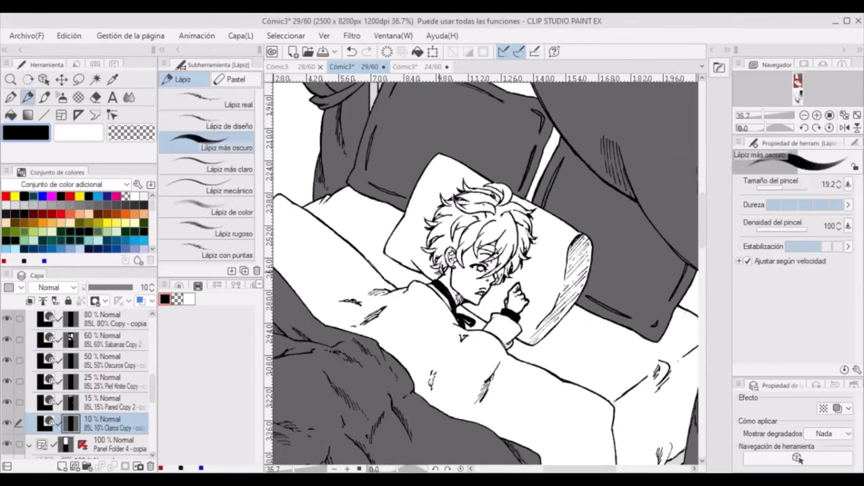
pyautogui.moveTo(439, 272)
pyautogui.mouseDown()
pyautogui.moveTo(440, 250)
pyautogui.moveTo(467, 245)
pyautogui.mouseUp()
pyautogui.moveTo(475, 251)
pyautogui.mouseDown()
pyautogui.moveTo(496, 238)
pyautogui.moveTo(501, 274)
pyautogui.moveTo(522, 237)
pyautogui.mouseUp()
pyautogui.moveTo(425, 250)
pyautogui.mouseDown()
pyautogui.moveTo(441, 240)
pyautogui.moveTo(436, 223)
pyautogui.moveTo(451, 199)
pyautogui.moveTo(486, 187)
pyautogui.moveTo(472, 202)
pyautogui.moveTo(525, 233)
pyautogui.mouseUp()
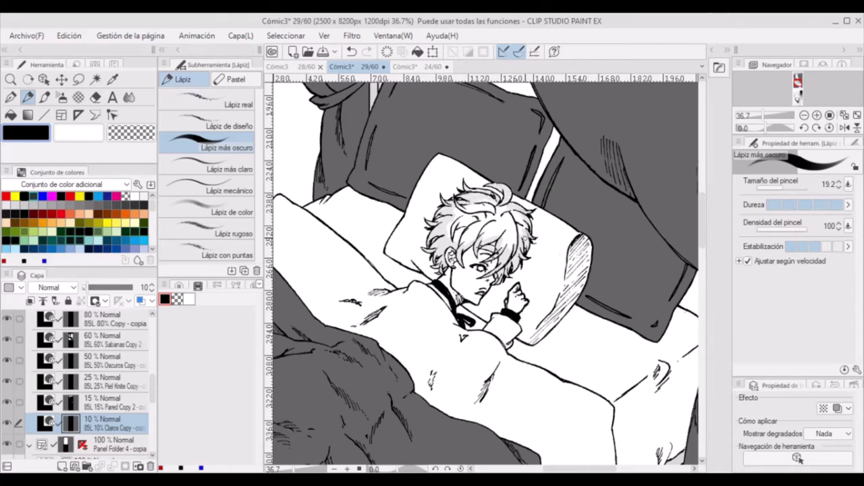
pyautogui.click(11, 115)
pyautogui.click(494, 219)
pyautogui.click(28, 98)
# Save page 29 with the 10% Claros tone mask selected.
pyautogui.scroll(-5, 565, 223)
pyautogui.click(108, 402)
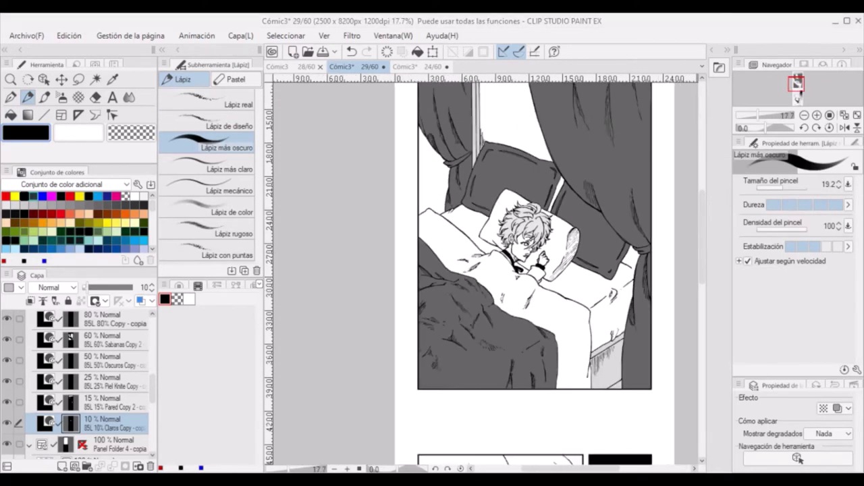
pyautogui.click(96, 97)
pyautogui.press('p')
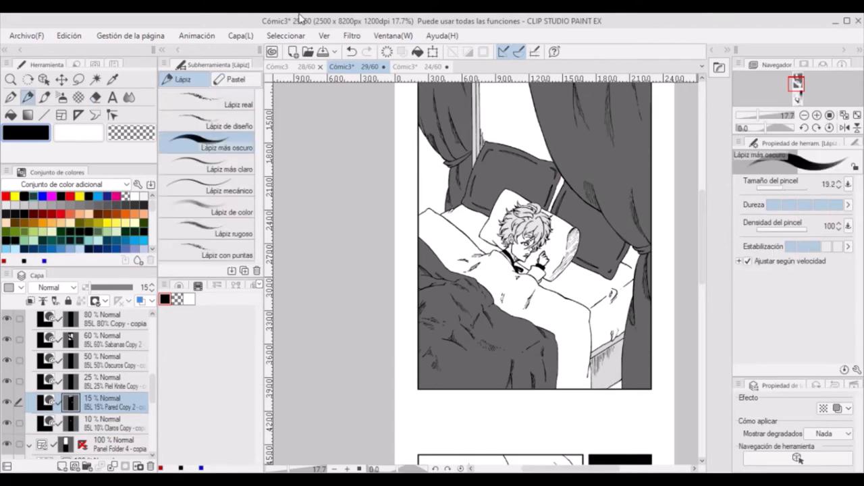
pyautogui.click(125, 424)
pyautogui.hotkey('ctrl', 's')
# Ink small dark shadows in the close-up boy's hair on MM22 001 2 - copia 2 in Panel Folder 1 - copia with the G real pen.
pyautogui.moveTo(702, 236); pyautogui.dragTo(702, 298)
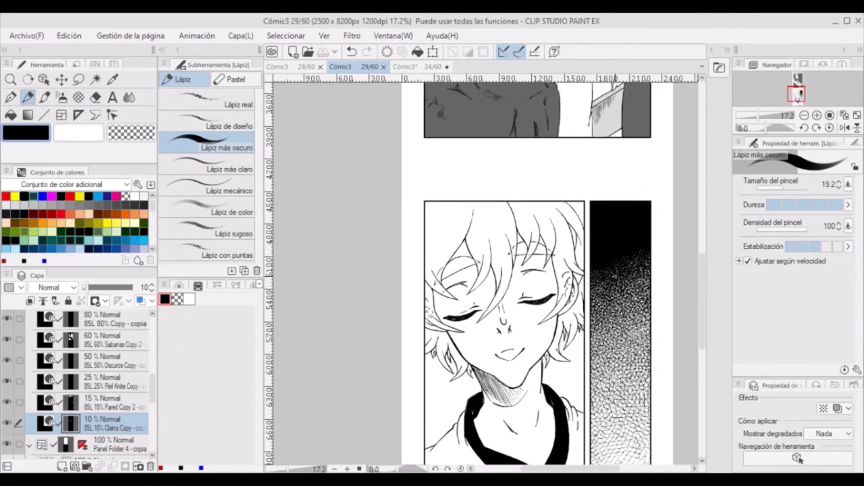
pyautogui.scroll(2, 616, 278)
pyautogui.scroll(1, 543, 257)
pyautogui.moveTo(580, 469); pyautogui.dragTo(571, 469)
pyautogui.moveTo(702, 299); pyautogui.dragTo(701, 318)
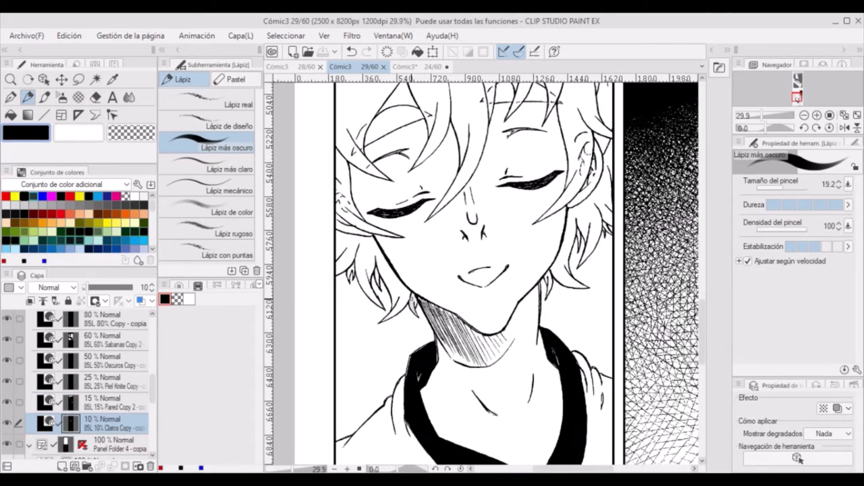
pyautogui.scroll(-5, 61, 372)
pyautogui.click(30, 357)
pyautogui.click(46, 380)
pyautogui.press('p')
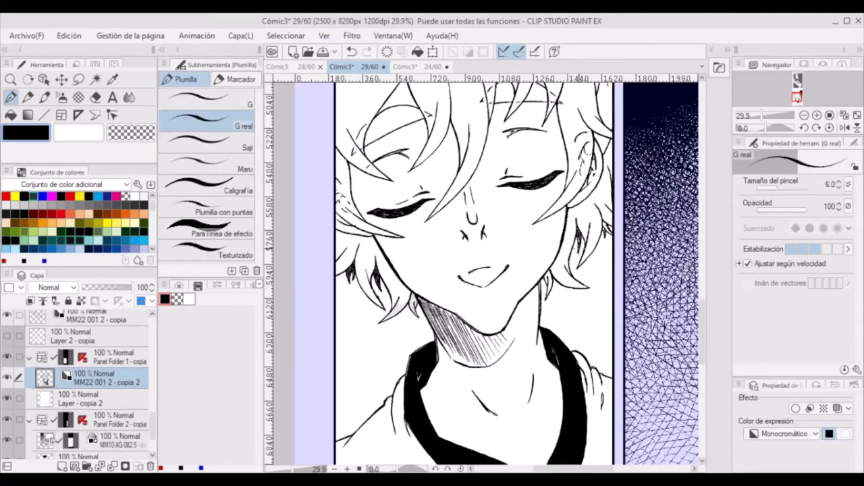
pyautogui.moveTo(414, 295); pyautogui.dragTo(412, 309)
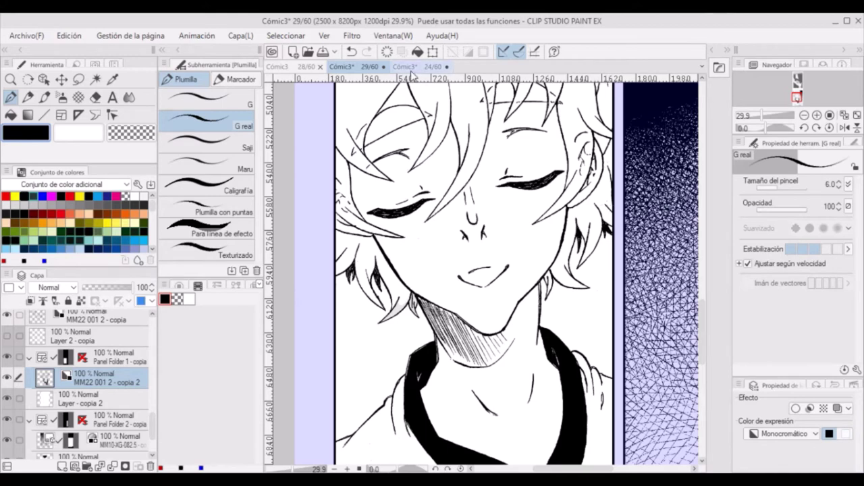
# Shade the portrait boy's lower left hair locks on the 85L 10% Claros Copy mask with the Lápiz más oscuro pencil.
pyautogui.click(28, 97)
pyautogui.moveTo(152, 427); pyautogui.dragTo(154, 397)
pyautogui.click(71, 357)
pyautogui.moveTo(377, 234); pyautogui.dragTo(400, 237)
pyautogui.moveTo(338, 152)
pyautogui.mouseDown()
pyautogui.moveTo(341, 210)
pyautogui.moveTo(368, 228)
pyautogui.moveTo(354, 210)
pyautogui.moveTo(375, 242)
pyautogui.moveTo(352, 273)
pyautogui.moveTo(381, 307)
pyautogui.mouseUp()
pyautogui.moveTo(370, 263)
pyautogui.mouseDown()
pyautogui.moveTo(364, 306)
pyautogui.moveTo(396, 312)
pyautogui.mouseUp()
pyautogui.moveTo(377, 246); pyautogui.dragTo(410, 301)
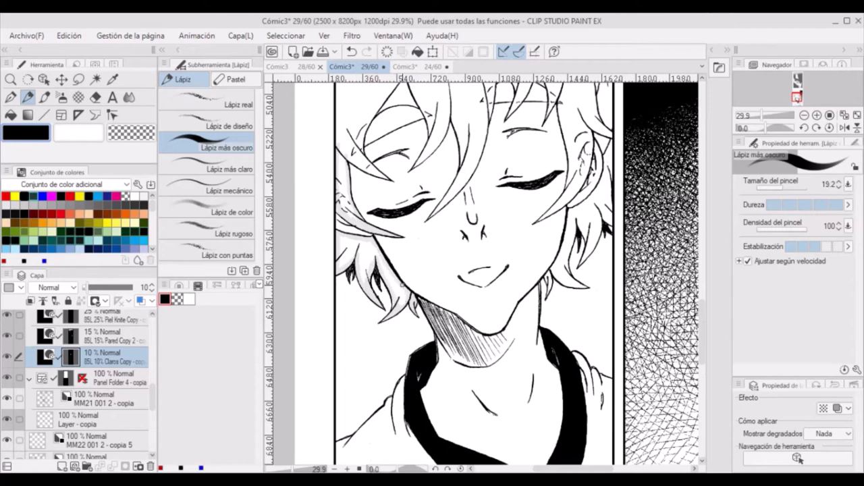
# Shade the portrait boy's lower right hair tips and the strands along the panel's right edge with the 10% tone.
pyautogui.moveTo(554, 270); pyautogui.dragTo(548, 293)
pyautogui.moveTo(552, 273); pyautogui.dragTo(568, 212)
pyautogui.moveTo(568, 276)
pyautogui.mouseDown()
pyautogui.moveTo(585, 289)
pyautogui.moveTo(557, 274)
pyautogui.moveTo(573, 224)
pyautogui.moveTo(592, 240)
pyautogui.mouseUp()
pyautogui.moveTo(584, 258)
pyautogui.mouseDown()
pyautogui.moveTo(601, 221)
pyautogui.moveTo(587, 241)
pyautogui.mouseUp()
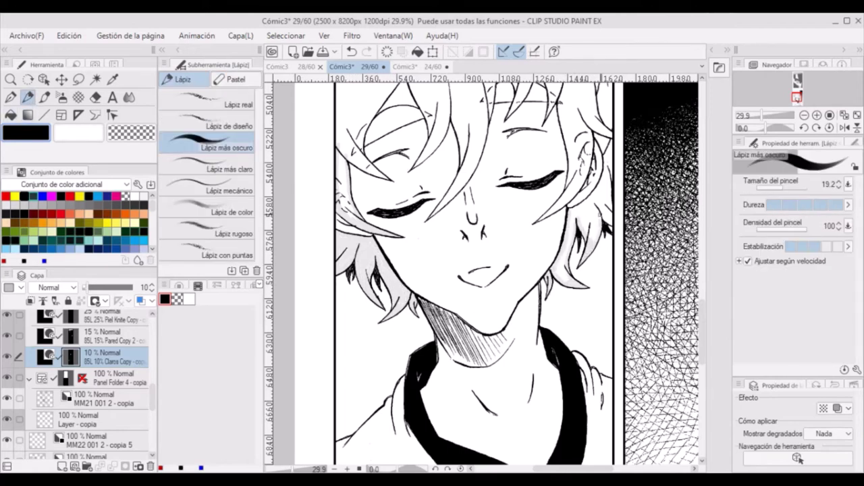
pyautogui.moveTo(611, 143); pyautogui.dragTo(610, 189)
pyautogui.moveTo(610, 189); pyautogui.dragTo(601, 225)
pyautogui.scroll(3, 610, 196)
pyautogui.moveTo(580, 280); pyautogui.dragTo(603, 229)
pyautogui.moveTo(604, 211); pyautogui.dragTo(598, 232)
# Shade the hair strands around the portrait boy's right-hand ear and up along the panel's right edge.
pyautogui.click(131, 133)
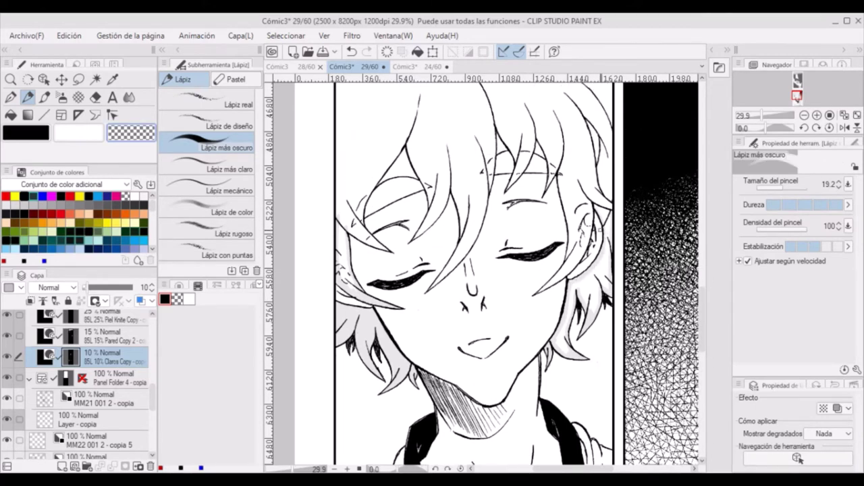
pyautogui.click(41, 130)
pyautogui.moveTo(540, 291); pyautogui.dragTo(568, 260)
pyautogui.moveTo(559, 281); pyautogui.dragTo(575, 265)
pyautogui.moveTo(592, 204)
pyautogui.mouseDown()
pyautogui.moveTo(579, 260)
pyautogui.moveTo(572, 242)
pyautogui.mouseUp()
pyautogui.moveTo(560, 170); pyautogui.dragTo(569, 248)
pyautogui.moveTo(611, 92); pyautogui.dragTo(610, 207)
pyautogui.moveTo(703, 290); pyautogui.dragTo(705, 277)
# Draw a straight line along the portrait panel's top edge and outline the right-hand fringe locks in pencil.
pyautogui.click(46, 116)
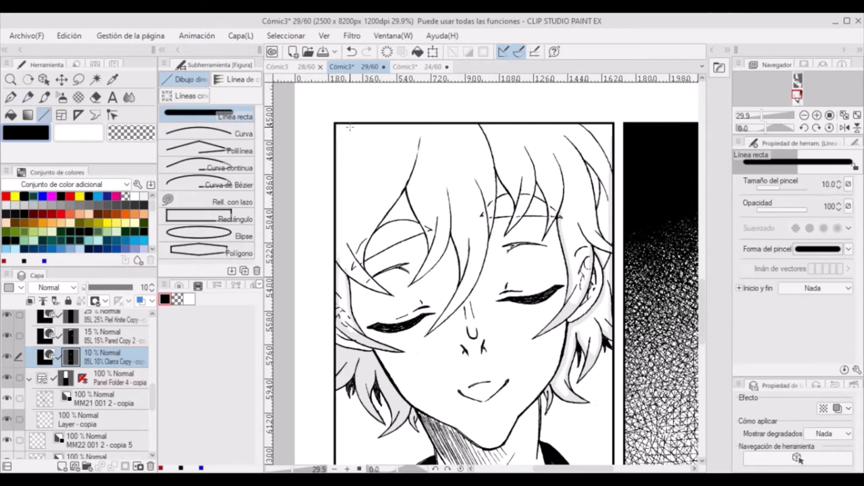
pyautogui.moveTo(337, 124); pyautogui.dragTo(612, 126)
pyautogui.click(351, 52)
pyautogui.click(28, 97)
pyautogui.moveTo(498, 201)
pyautogui.mouseDown()
pyautogui.moveTo(499, 168)
pyautogui.moveTo(516, 216)
pyautogui.moveTo(551, 210)
pyautogui.mouseUp()
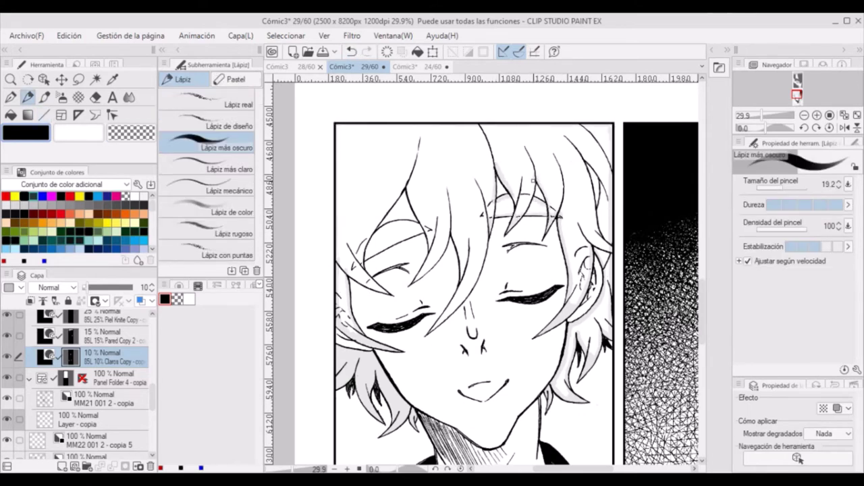
pyautogui.moveTo(536, 178); pyautogui.dragTo(532, 199)
# Outline the left and central fringe locks with the Lápiz más oscuro pencil, following the inked strands.
pyautogui.moveTo(371, 236); pyautogui.dragTo(418, 225)
pyautogui.moveTo(367, 259)
pyautogui.mouseDown()
pyautogui.moveTo(425, 233)
pyautogui.moveTo(408, 177)
pyautogui.moveTo(378, 220)
pyautogui.mouseUp()
pyautogui.moveTo(379, 223); pyautogui.dragTo(366, 243)
pyautogui.moveTo(389, 284); pyautogui.dragTo(374, 297)
pyautogui.moveTo(375, 258); pyautogui.dragTo(360, 285)
pyautogui.moveTo(377, 270); pyautogui.dragTo(349, 290)
pyautogui.moveTo(417, 281); pyautogui.dragTo(434, 233)
pyautogui.moveTo(421, 275)
pyautogui.mouseDown()
pyautogui.moveTo(445, 241)
pyautogui.moveTo(425, 271)
pyautogui.mouseUp()
pyautogui.moveTo(434, 330); pyautogui.dragTo(469, 277)
pyautogui.moveTo(440, 323); pyautogui.dragTo(473, 288)
pyautogui.moveTo(485, 243); pyautogui.dragTo(474, 288)
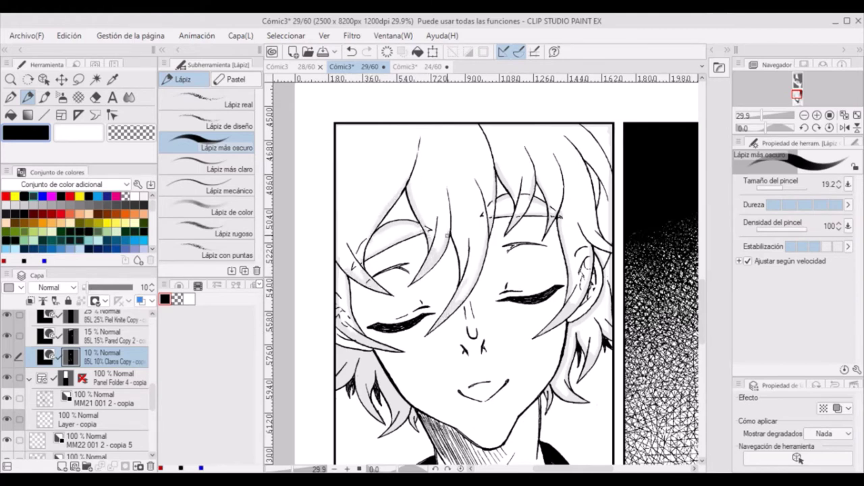
pyautogui.moveTo(447, 224); pyautogui.dragTo(461, 281)
# Fill the rest of the portrait boy's outlined hair with the 10% Claros tone.
pyautogui.click(11, 115)
pyautogui.click(438, 148)
pyautogui.moveTo(702, 307); pyautogui.dragTo(703, 337)
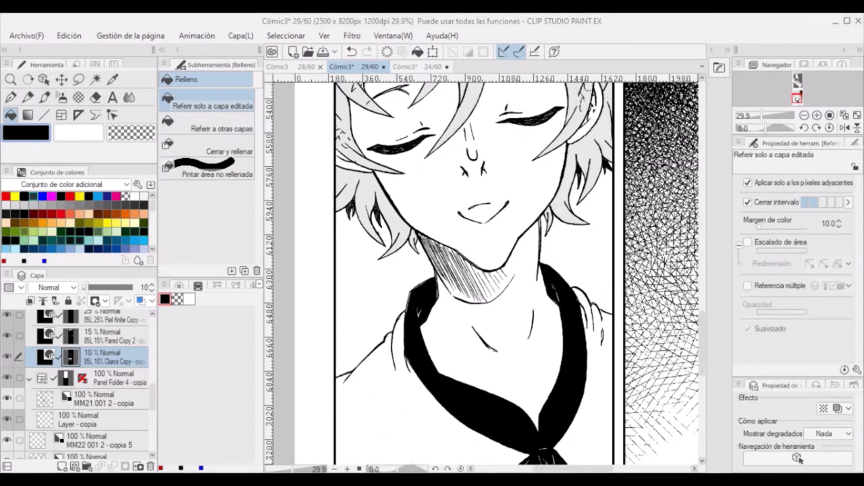
pyautogui.scroll(-4, 586, 249)
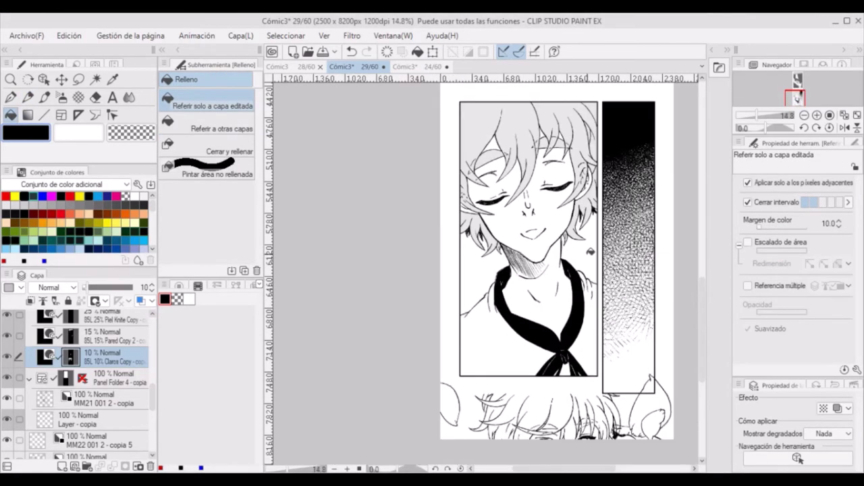
pyautogui.moveTo(586, 249); pyautogui.dragTo(483, 260)
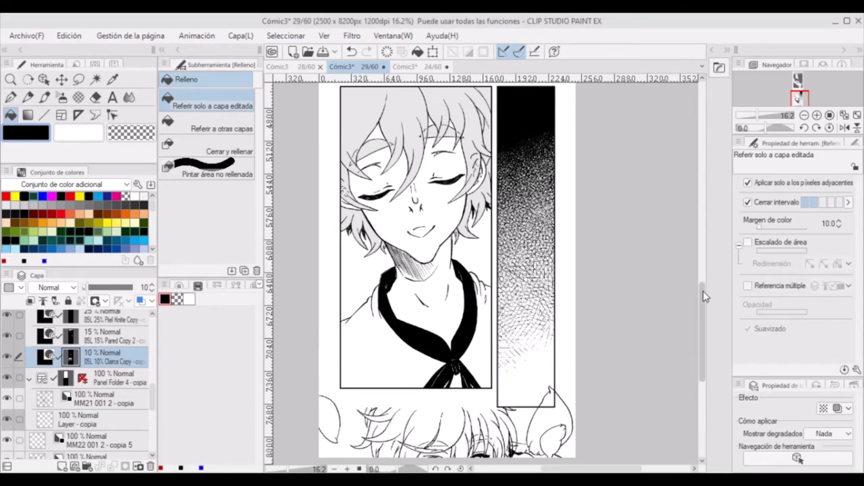
# Select all the artwork layers down to Capa 1 and move them up the page to bring in the lower petal figure.
pyautogui.scroll(4, 703, 291)
pyautogui.scroll(-5, 97, 412)
pyautogui.keyDown('shift'); pyautogui.click(103, 433); pyautogui.keyUp('shift')
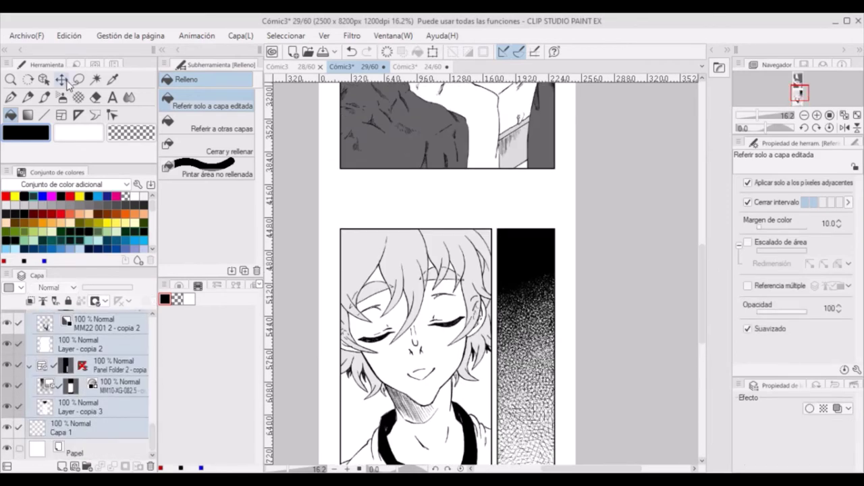
pyautogui.click(62, 80)
pyautogui.scroll(-5, 548, 298)
pyautogui.moveTo(548, 299); pyautogui.dragTo(510, 193)
pyautogui.moveTo(523, 356); pyautogui.dragTo(523, 289)
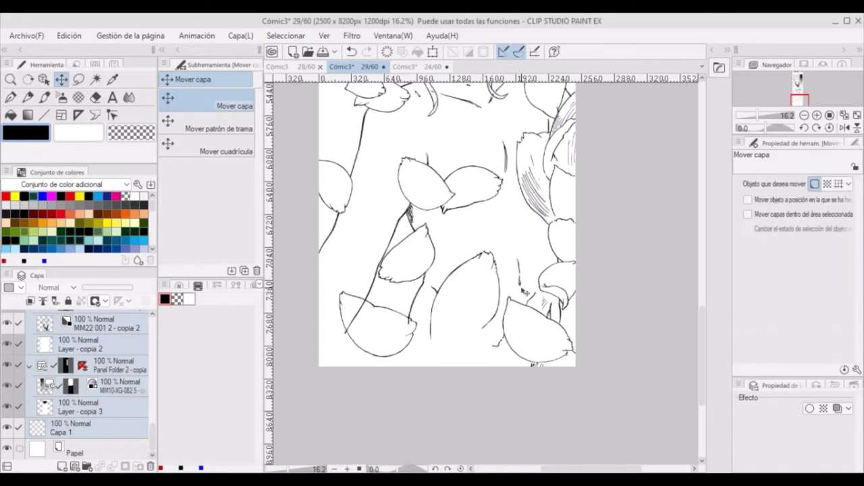
pyautogui.moveTo(703, 319); pyautogui.dragTo(708, 259)
# Collapse the panel folders, hide MM22 001 2 - copia and Layer 2 - copia, and select MM22 001 2 - copia 5.
pyautogui.moveTo(152, 434); pyautogui.dragTo(152, 325)
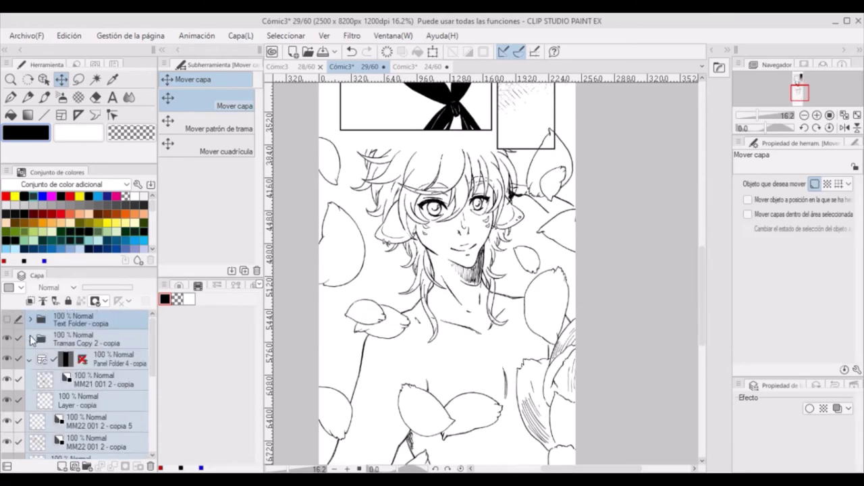
pyautogui.click(30, 360)
pyautogui.click(8, 380)
pyautogui.click(7, 401)
pyautogui.click(8, 380)
pyautogui.click(101, 380)
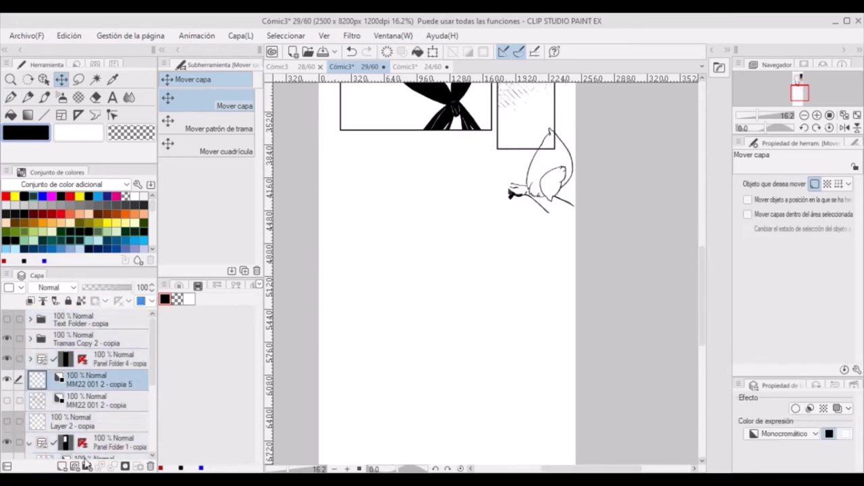
pyautogui.scroll(-3, 74, 419)
pyautogui.click(30, 394)
pyautogui.click(8, 407)
pyautogui.click(47, 365)
# Erase the stray branch lines around the upper right petals with the Más fuerte eraser.
pyautogui.click(96, 97)
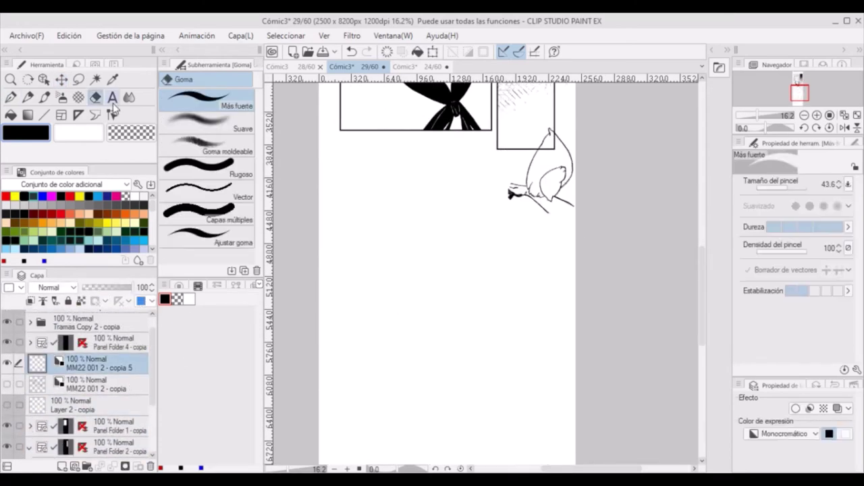
pyautogui.scroll(3, 560, 244)
pyautogui.moveTo(491, 127)
pyautogui.mouseDown()
pyautogui.moveTo(462, 132)
pyautogui.moveTo(525, 182)
pyautogui.mouseUp()
pyautogui.moveTo(545, 147); pyautogui.dragTo(587, 162)
# Erase the leftover strokes around the bottom right petal and check the bottom left petal's outline.
pyautogui.scroll(-10, 588, 162)
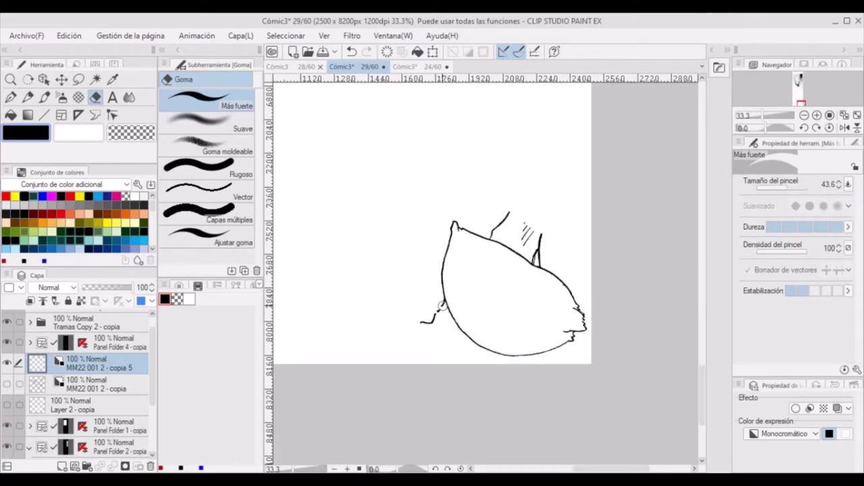
pyautogui.moveTo(443, 306); pyautogui.dragTo(424, 323)
pyautogui.moveTo(491, 234); pyautogui.dragTo(509, 214)
pyautogui.moveTo(539, 260)
pyautogui.mouseDown()
pyautogui.moveTo(542, 266)
pyautogui.moveTo(540, 236)
pyautogui.mouseUp()
pyautogui.moveTo(524, 243); pyautogui.dragTo(528, 228)
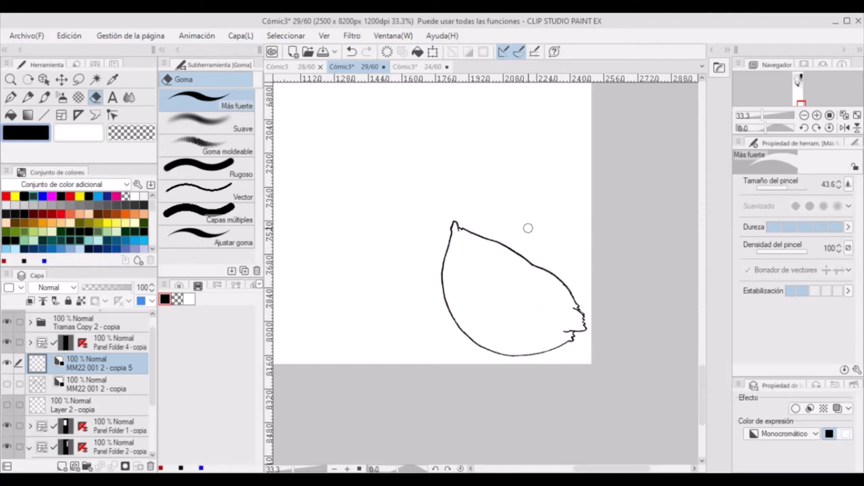
pyautogui.hscroll(-5, 493, 209)
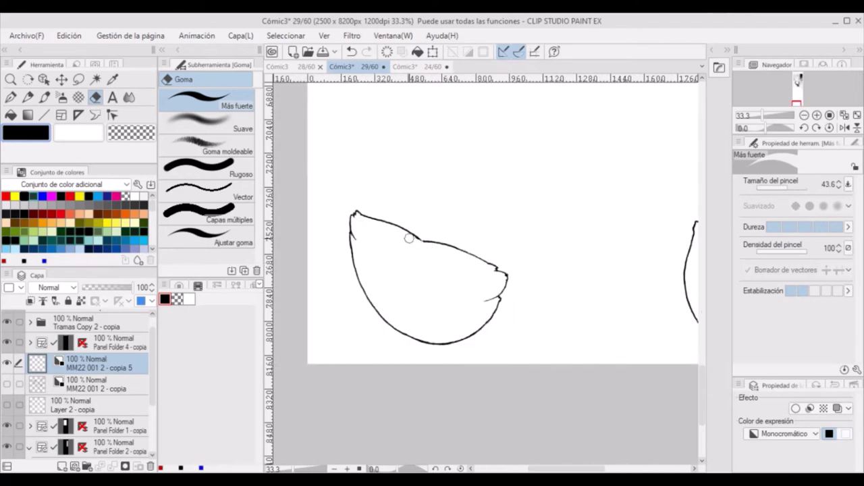
pyautogui.press('p')
pyautogui.press('e')
# Show MM22 001 2 - copia together with copia 5 and erase its arm lines crossing the bottom left petal.
pyautogui.click(7, 363)
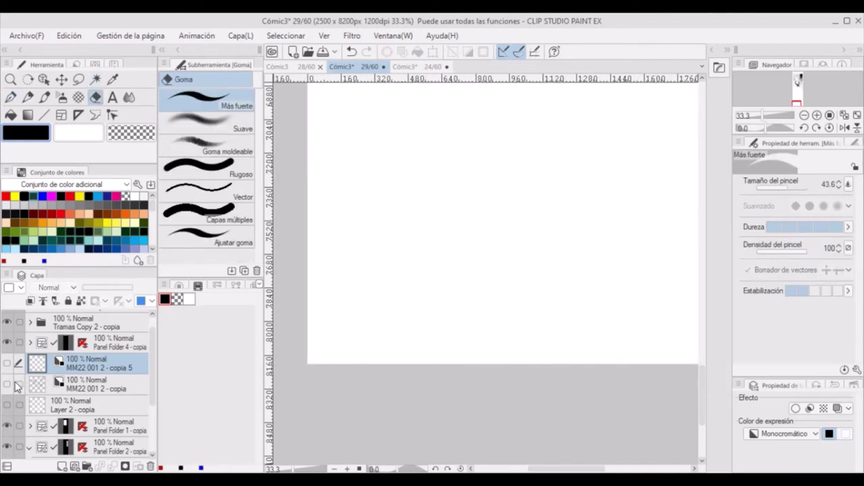
pyautogui.click(7, 384)
pyautogui.click(98, 385)
pyautogui.moveTo(703, 392)
pyautogui.mouseDown()
pyautogui.moveTo(703, 355)
pyautogui.moveTo(703, 381)
pyautogui.mouseUp()
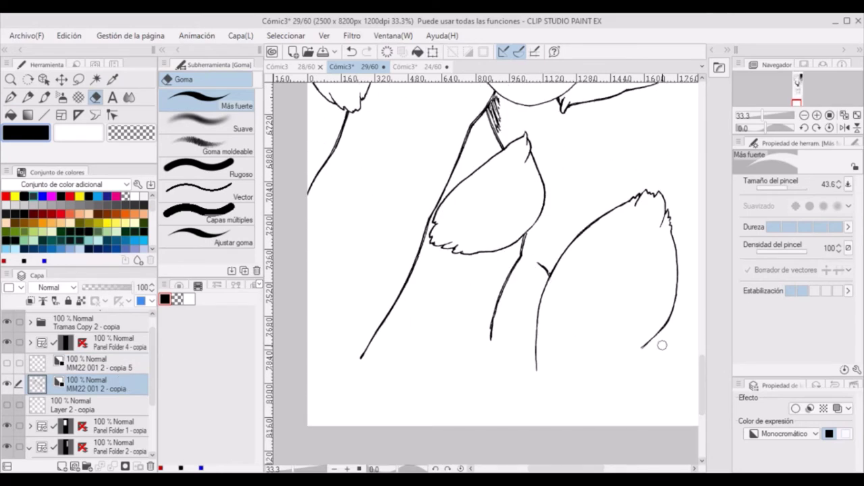
pyautogui.click(6, 364)
pyautogui.moveTo(399, 296); pyautogui.dragTo(363, 357)
pyautogui.moveTo(491, 338); pyautogui.dragTo(485, 330)
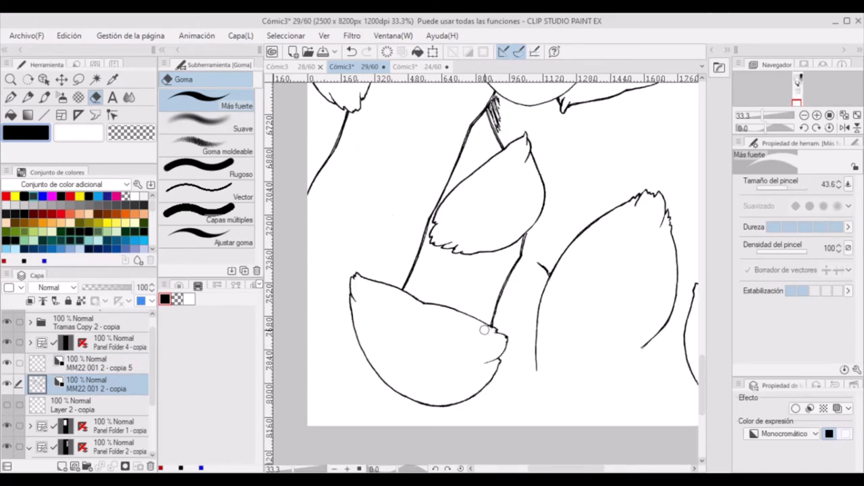
# Ink the missing lower contour and pointed tip of the large bottom petal with the G real pen.
pyautogui.moveTo(560, 468); pyautogui.dragTo(604, 469)
pyautogui.click(12, 98)
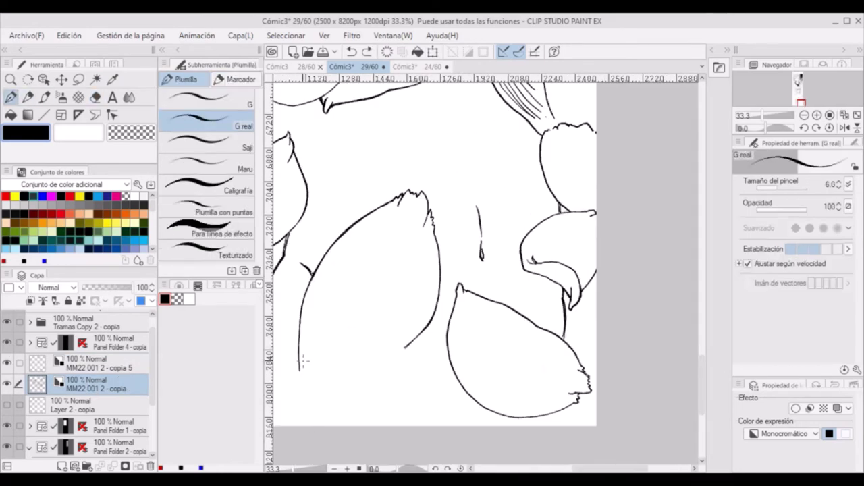
pyautogui.moveTo(300, 368); pyautogui.dragTo(309, 402)
pyautogui.moveTo(405, 347)
pyautogui.mouseDown()
pyautogui.moveTo(311, 400)
pyautogui.moveTo(396, 352)
pyautogui.mouseUp()
pyautogui.hotkey('ctrl', 'z')
pyautogui.hotkey('ctrl', 'z')
pyautogui.press('c')
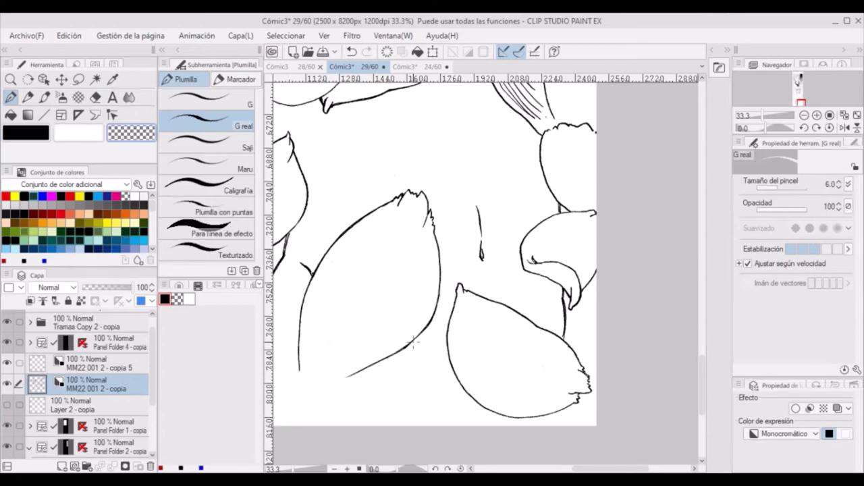
pyautogui.press('c')
pyautogui.moveTo(300, 370)
pyautogui.mouseDown()
pyautogui.moveTo(323, 400)
pyautogui.moveTo(318, 379)
pyautogui.moveTo(359, 373)
pyautogui.mouseUp()
pyautogui.hotkey('ctrl', 'z')
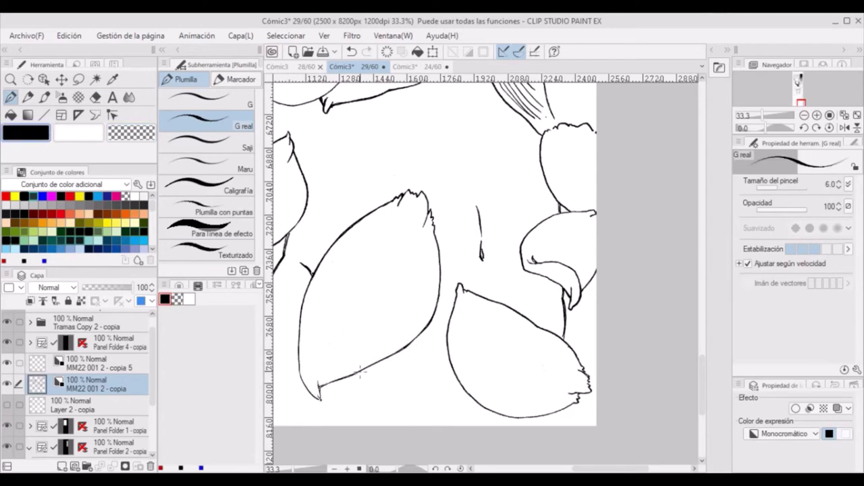
# Erase the outer contour and hatching of the rose's upper petals at the page's right edge.
pyautogui.moveTo(704, 377); pyautogui.dragTo(720, 334)
pyautogui.press('e')
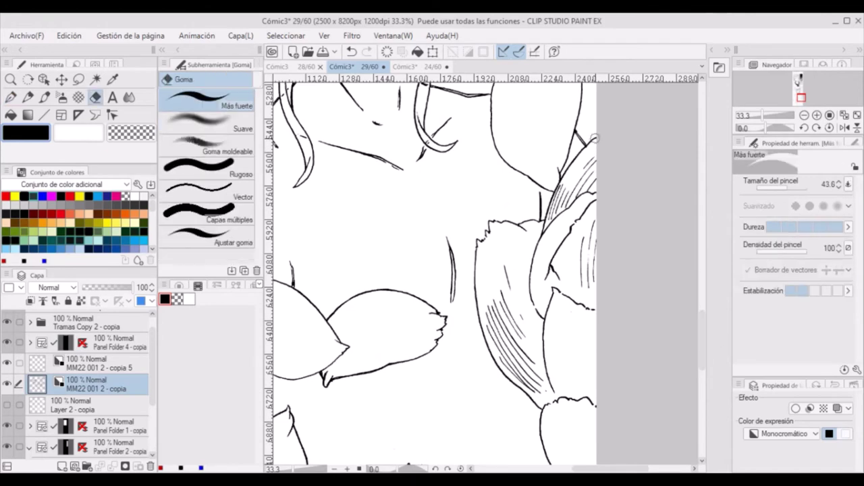
pyautogui.moveTo(577, 157)
pyautogui.mouseDown()
pyautogui.moveTo(555, 197)
pyautogui.moveTo(598, 156)
pyautogui.moveTo(561, 186)
pyautogui.mouseUp()
pyautogui.hotkey('ctrl', 'z')
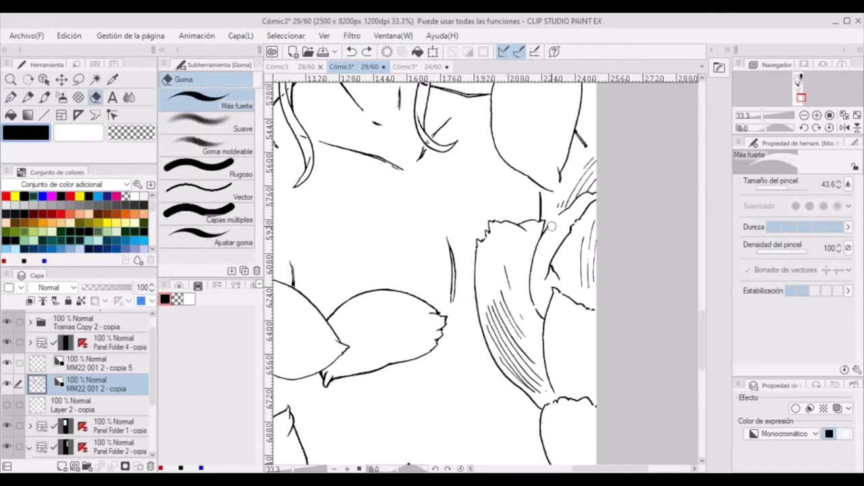
pyautogui.moveTo(549, 225); pyautogui.dragTo(602, 194)
# Flip the view horizontally and close the pointed tip of the petal above the rose with the G real pen.
pyautogui.press('p')
pyautogui.press('h')
pyautogui.press('c')
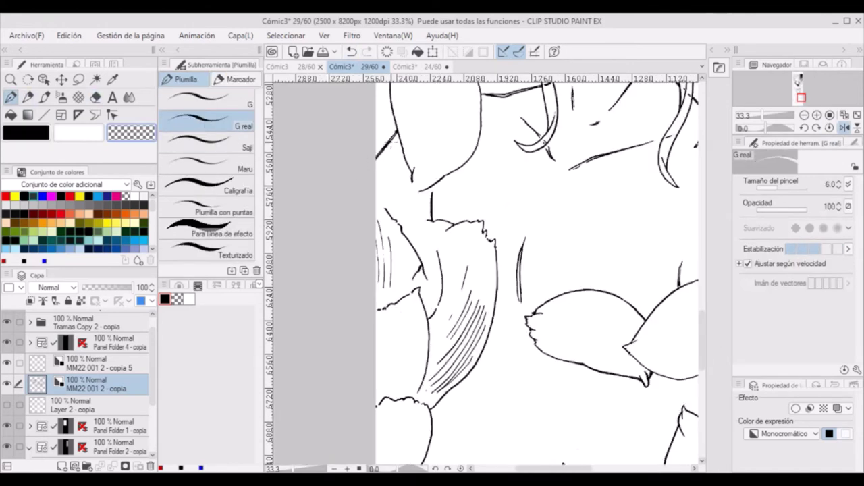
pyautogui.press('c')
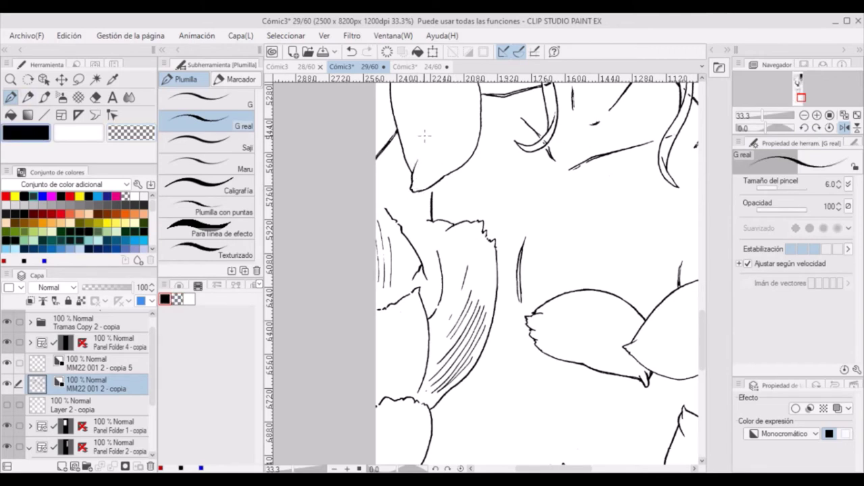
# Erase the rose's remaining inner lines and ink a new contour that turns it into one large petal.
pyautogui.press('e')
pyautogui.moveTo(388, 211)
pyautogui.mouseDown()
pyautogui.moveTo(379, 277)
pyautogui.moveTo(433, 382)
pyautogui.moveTo(430, 288)
pyautogui.moveTo(387, 309)
pyautogui.mouseUp()
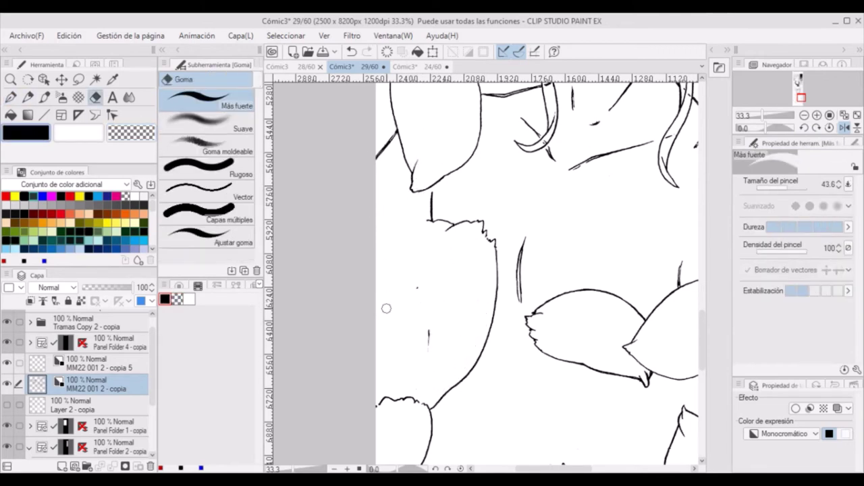
pyautogui.press('p')
pyautogui.moveTo(443, 223); pyautogui.dragTo(375, 291)
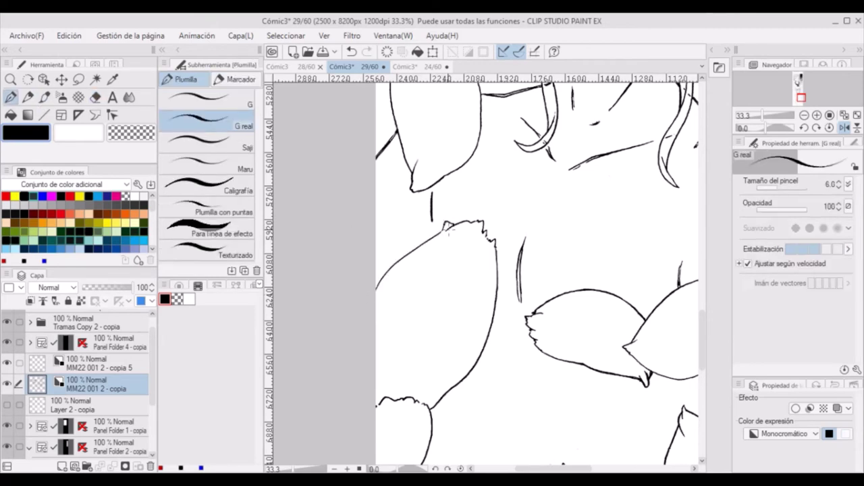
pyautogui.hotkey('ctrl', 'z')
pyautogui.press('c')
pyautogui.press('c')
pyautogui.moveTo(446, 226)
pyautogui.mouseDown()
pyautogui.moveTo(478, 240)
pyautogui.moveTo(435, 237)
pyautogui.mouseUp()
pyautogui.hotkey('ctrl', 'z')
pyautogui.hotkey('ctrl', 'z')
pyautogui.moveTo(450, 268); pyautogui.dragTo(381, 268)
pyautogui.hotkey('ctrl', 'z')
pyautogui.moveTo(363, 202)
pyautogui.mouseDown()
pyautogui.moveTo(351, 245)
pyautogui.moveTo(365, 206)
pyautogui.mouseUp()
pyautogui.press('c')
pyautogui.hotkey('ctrl', '-')
pyautogui.hotkey('ctrl', '-')
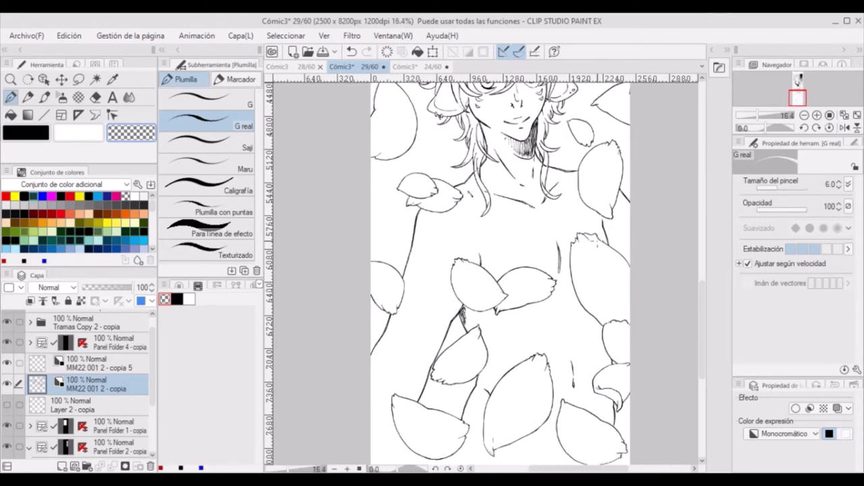
# Touch up the figure's arm lines beside the petals, alternating the G real pen between black and transparent.
pyautogui.scroll(2, 612, 288)
pyautogui.moveTo(601, 312)
pyautogui.mouseDown()
pyautogui.moveTo(654, 315)
pyautogui.moveTo(653, 261)
pyautogui.mouseUp()
pyautogui.press('c')
pyautogui.click(134, 135)
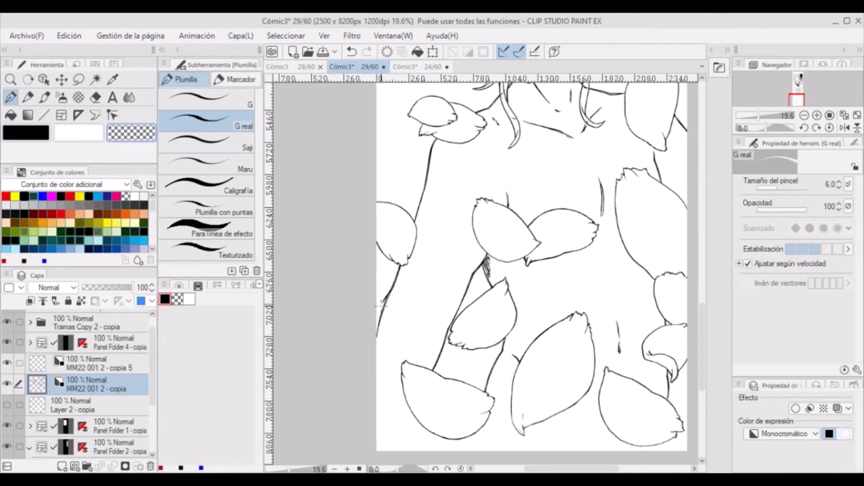
pyautogui.press('c')
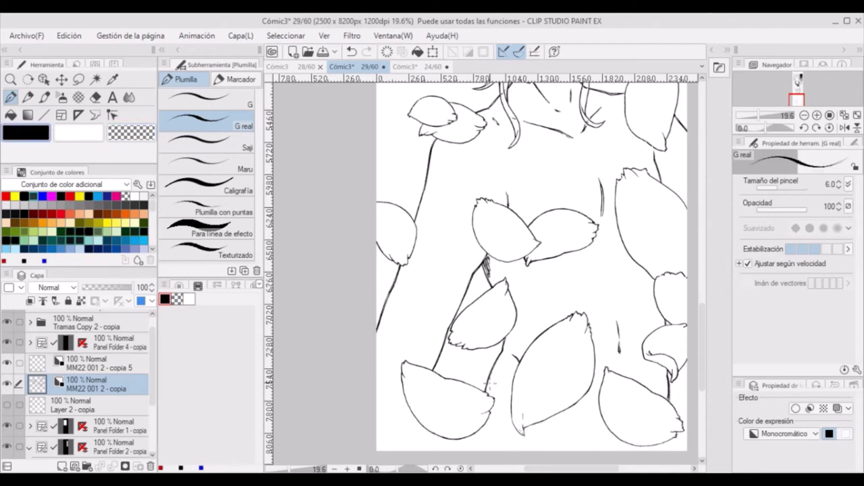
# Merge the MM22 001 2 - copia 5 petal layer down into MM22 001 2 - copia.
pyautogui.moveTo(546, 470); pyautogui.dragTo(559, 470)
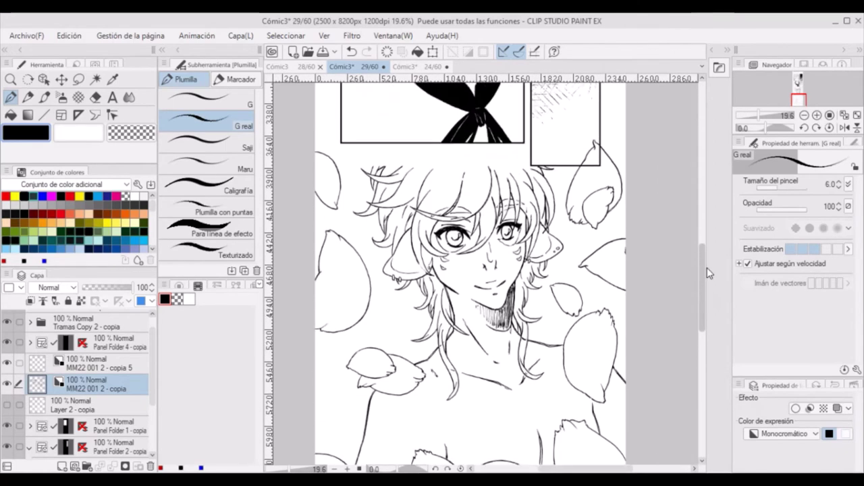
pyautogui.click(109, 355)
pyautogui.hotkey('ctrl', 'e')
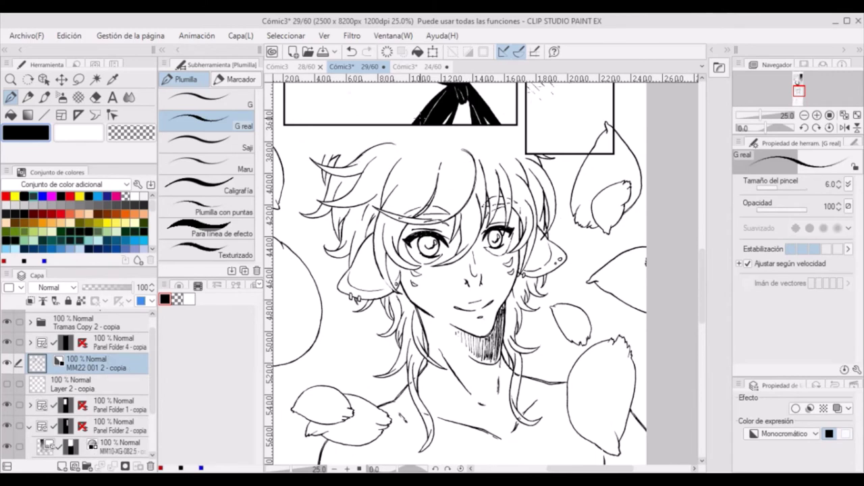
# Ink loose flyaway strands along both sides of the top of the lower figure's hair with the G real pen.
pyautogui.moveTo(355, 129); pyautogui.dragTo(322, 164)
pyautogui.hotkey('ctrl', 'z')
pyautogui.hotkey('ctrl', 'z')
pyautogui.moveTo(317, 121); pyautogui.dragTo(356, 128)
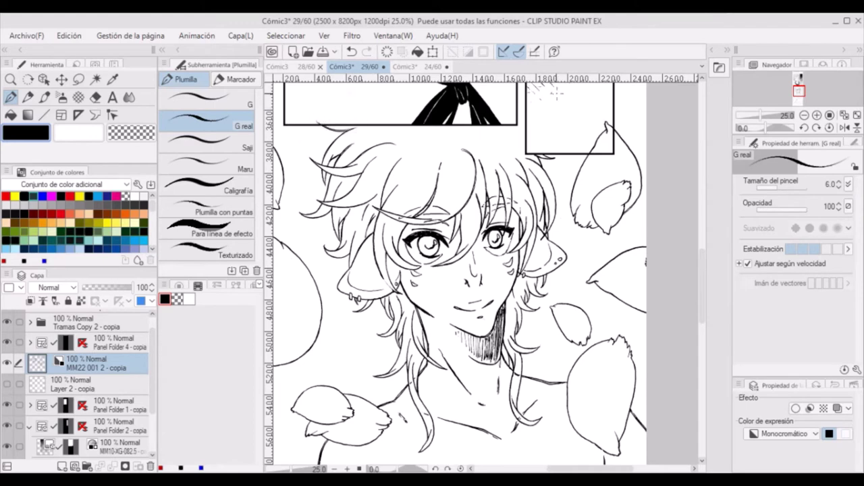
pyautogui.hotkey('ctrl', 'z')
pyautogui.moveTo(490, 140); pyautogui.dragTo(534, 141)
pyautogui.hotkey('ctrl', 'z')
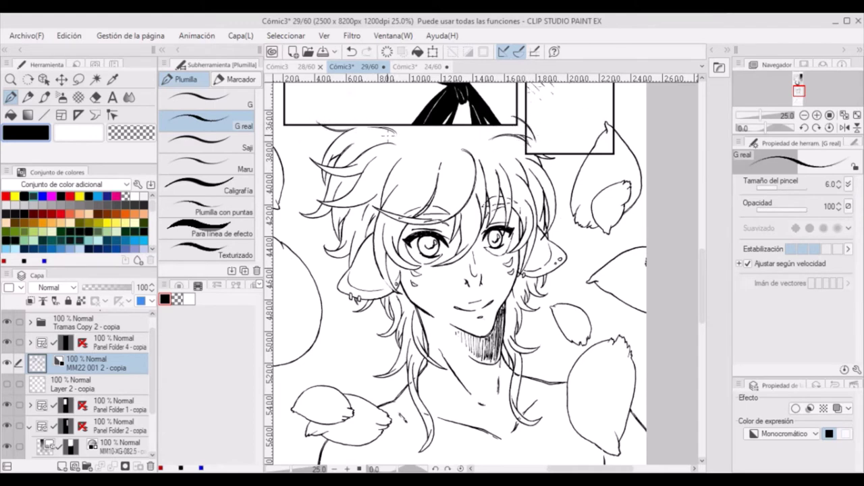
# Extend and clean up the crown's hair lines, alternating the G real pen between black and transparent and finishing with the Eraser.
pyautogui.press('c')
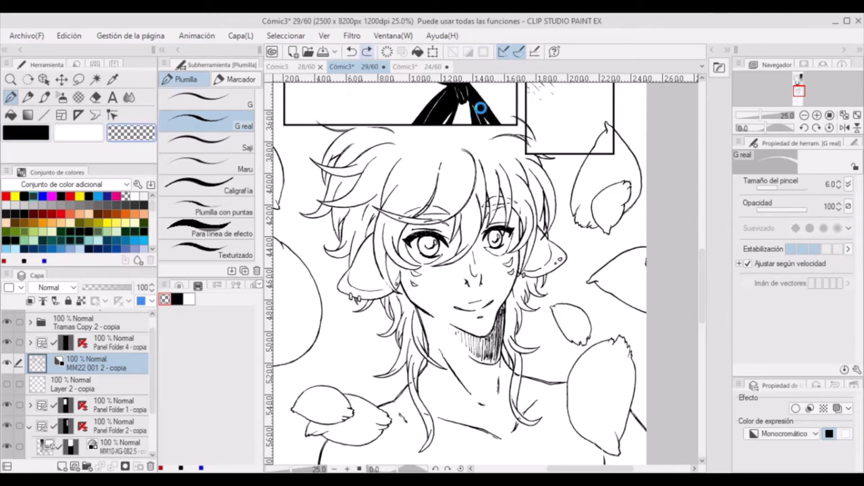
pyautogui.press('c')
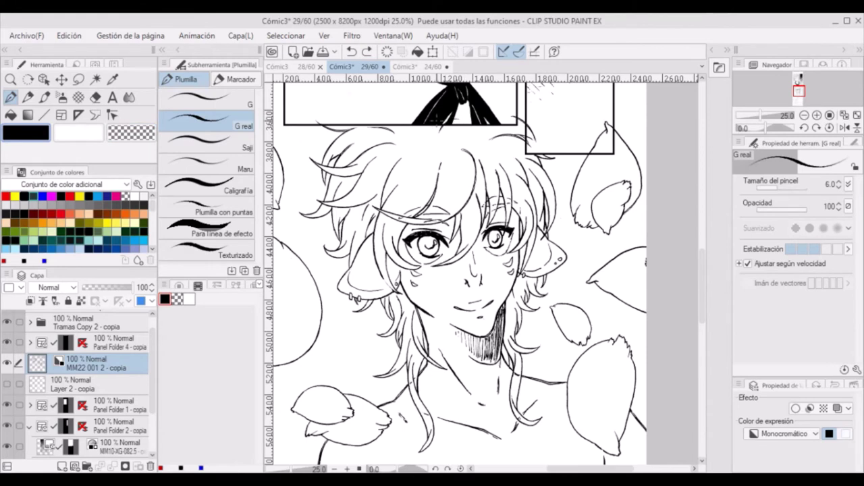
pyautogui.press('c')
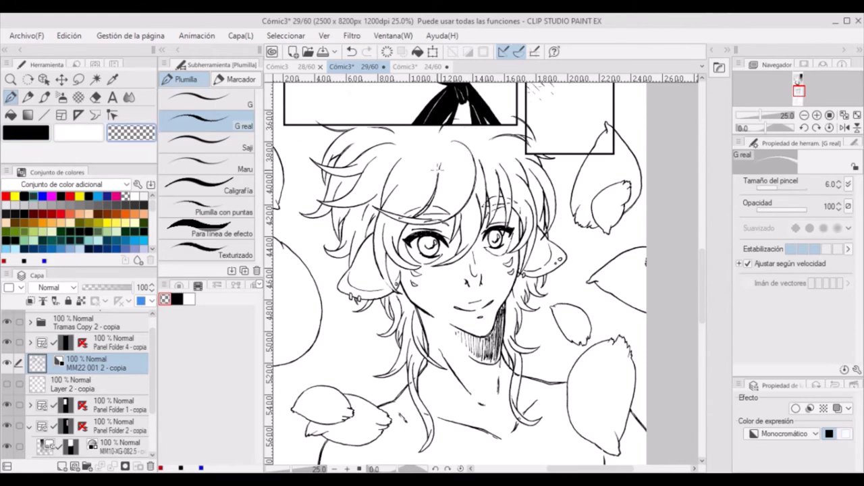
pyautogui.press('c')
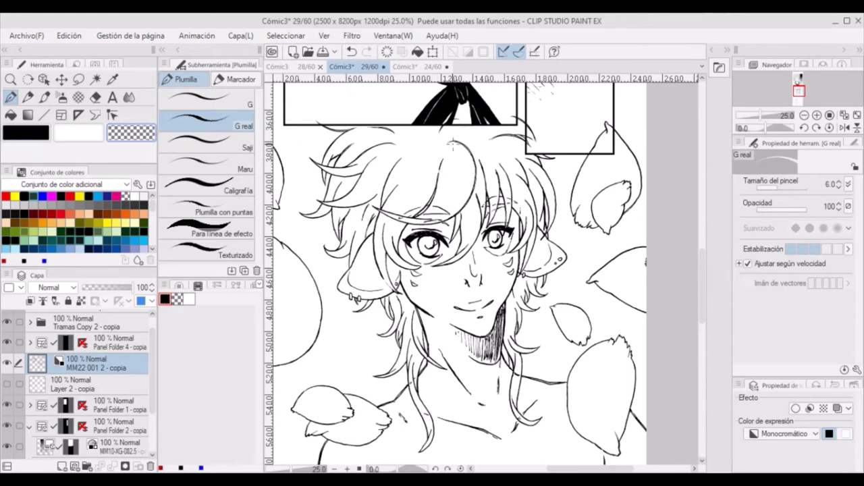
pyautogui.press('e')
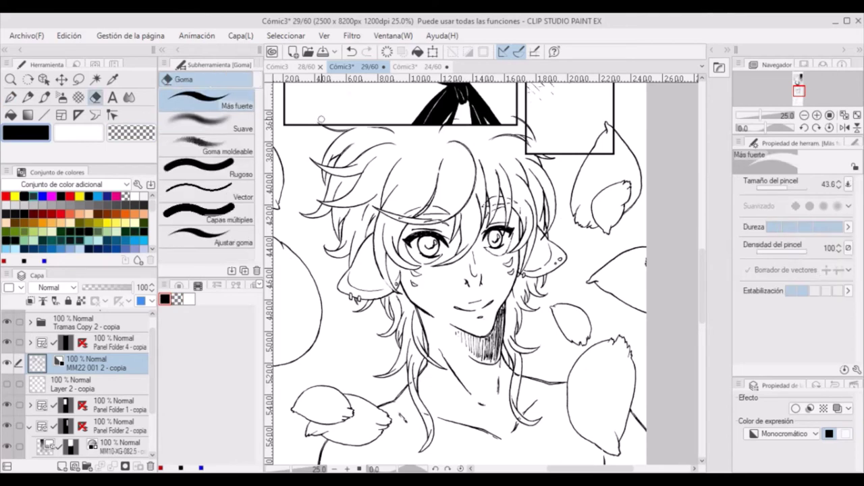
# Show Layer 2 - copia, select its painted area, invert and clear the selection's contents, and deselect.
pyautogui.click(7, 385)
pyautogui.click(38, 386)
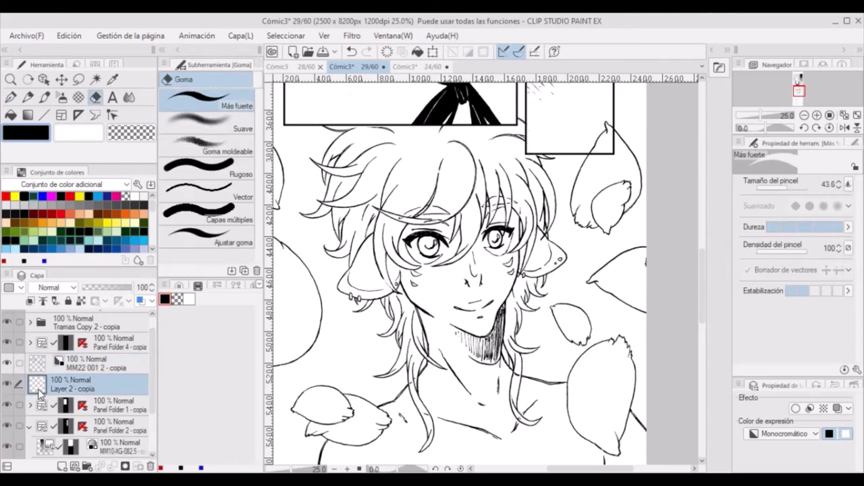
pyautogui.keyDown('ctrl'); pyautogui.click(38, 388); pyautogui.keyUp('ctrl')
pyautogui.scroll(-3, 546, 196)
pyautogui.click(441, 385)
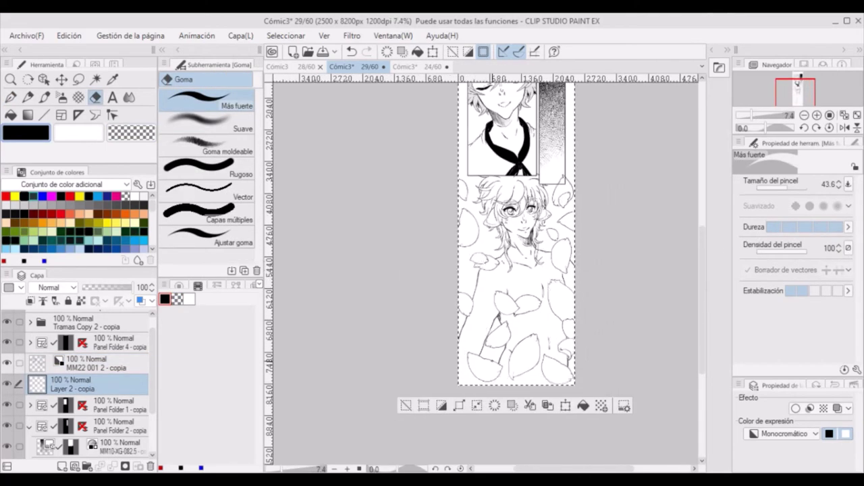
pyautogui.click(495, 406)
pyautogui.hotkey('ctrl', 'd')
# Set the Lápiz más oscuro pencil to transparent on the MM22 001 2 - copia layer and save the page.
pyautogui.scroll(4, 575, 290)
pyautogui.press('p')
pyautogui.press('x')
pyautogui.scroll(4, 575, 291)
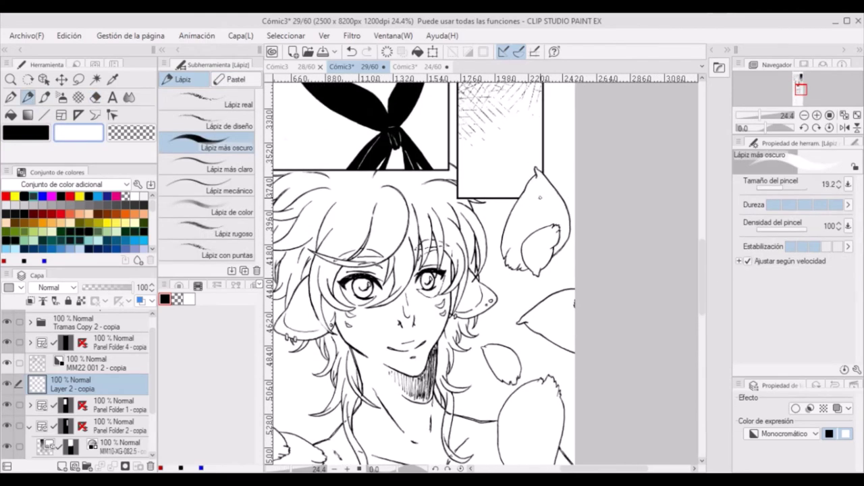
pyautogui.click(97, 365)
pyautogui.click(133, 133)
pyautogui.scroll(-4, 574, 220)
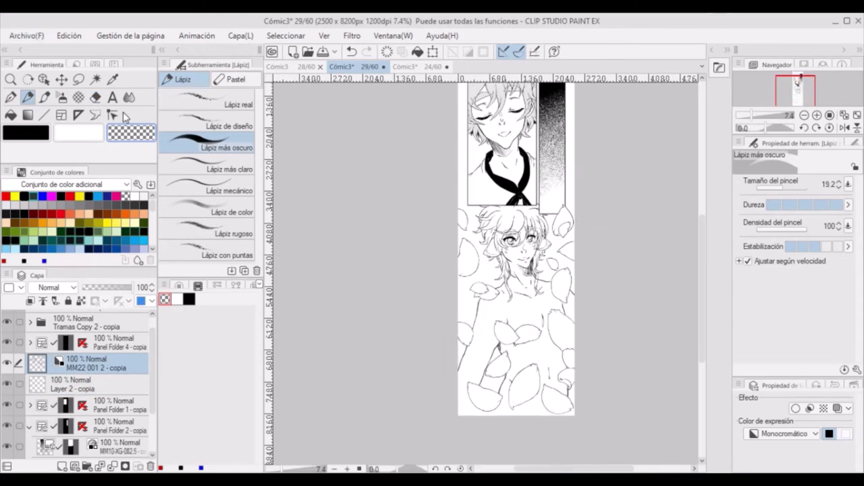
pyautogui.hotkey('ctrl', 's')
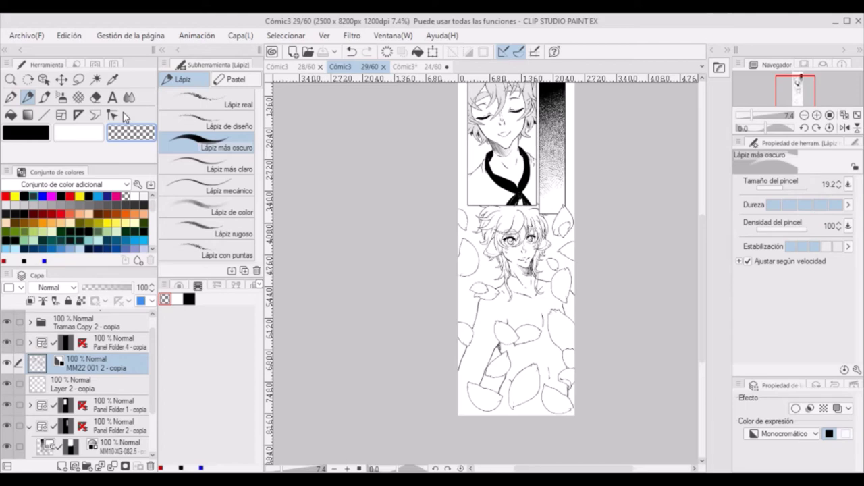
# On the 85L 25% Piel Knite tone mask in Tramas Copy 2 - copia, outline the skin area around the lower-left petals in black pencil.
pyautogui.scroll(5, 553, 284)
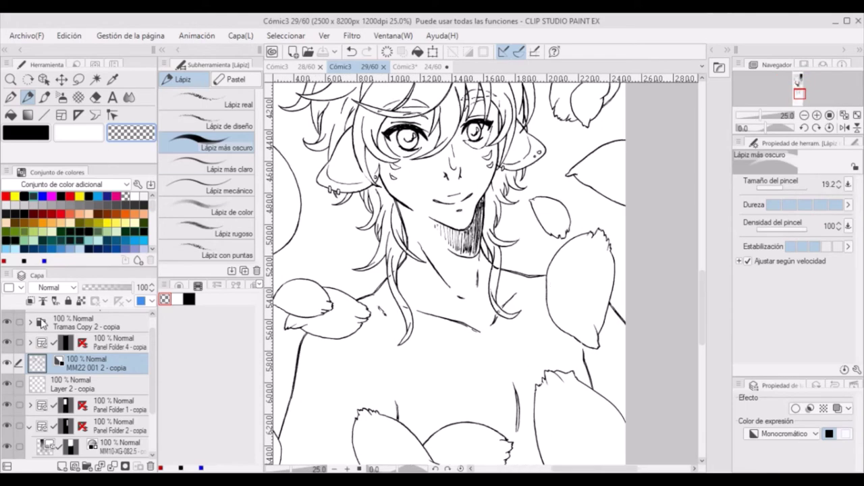
pyautogui.click(30, 323)
pyautogui.moveTo(152, 327); pyautogui.dragTo(151, 382)
pyautogui.click(127, 385)
pyautogui.moveTo(701, 311); pyautogui.dragTo(702, 385)
pyautogui.scroll(2, 513, 365)
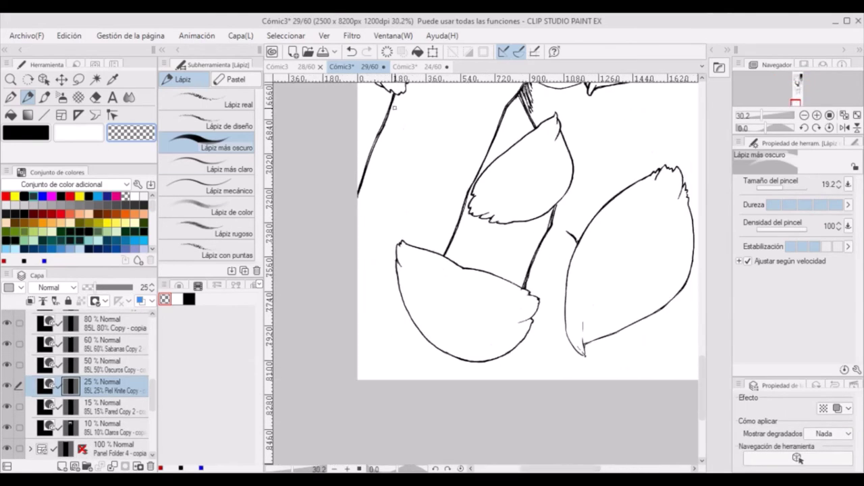
pyautogui.press('c')
pyautogui.moveTo(396, 94); pyautogui.dragTo(357, 208)
pyautogui.moveTo(370, 380)
pyautogui.mouseDown()
pyautogui.moveTo(405, 237)
pyautogui.moveTo(466, 189)
pyautogui.moveTo(520, 88)
pyautogui.moveTo(557, 110)
pyautogui.moveTo(575, 189)
pyautogui.mouseUp()
pyautogui.moveTo(526, 285)
pyautogui.mouseDown()
pyautogui.moveTo(574, 170)
pyautogui.moveTo(536, 316)
pyautogui.mouseUp()
pyautogui.moveTo(518, 344); pyautogui.dragTo(498, 378)
pyautogui.moveTo(656, 167)
pyautogui.mouseDown()
pyautogui.moveTo(570, 255)
pyautogui.moveTo(564, 336)
pyautogui.moveTo(586, 361)
pyautogui.mouseUp()
# Continue the 25% skin tone outline around the lower centre and lower-right petals, closing it at the page's bottom edge.
pyautogui.hscroll(3, 584, 339)
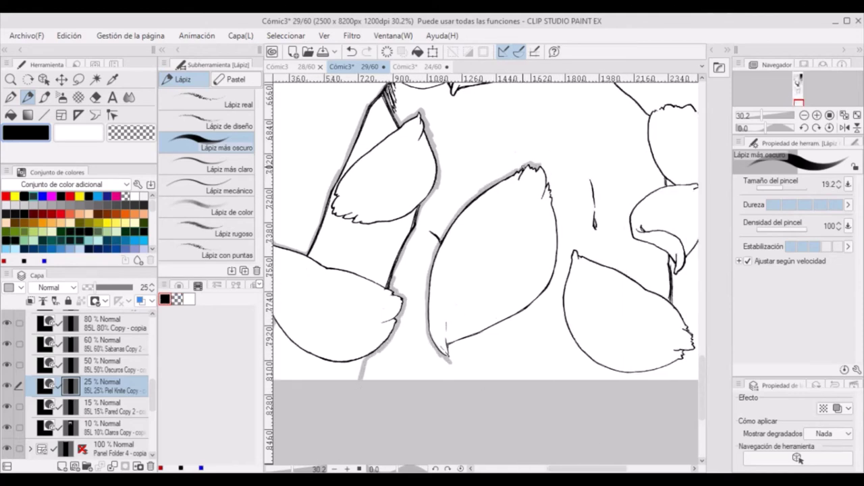
pyautogui.moveTo(537, 165)
pyautogui.mouseDown()
pyautogui.moveTo(558, 240)
pyautogui.moveTo(551, 286)
pyautogui.mouseUp()
pyautogui.moveTo(450, 358)
pyautogui.mouseDown()
pyautogui.moveTo(457, 342)
pyautogui.moveTo(539, 301)
pyautogui.moveTo(555, 278)
pyautogui.mouseUp()
pyautogui.moveTo(582, 256)
pyautogui.mouseDown()
pyautogui.moveTo(571, 256)
pyautogui.moveTo(560, 327)
pyautogui.moveTo(593, 366)
pyautogui.mouseUp()
pyautogui.moveTo(587, 469); pyautogui.dragTo(599, 469)
pyautogui.moveTo(609, 379); pyautogui.dragTo(609, 363)
pyautogui.moveTo(521, 356)
pyautogui.mouseDown()
pyautogui.moveTo(543, 373)
pyautogui.moveTo(585, 375)
pyautogui.mouseUp()
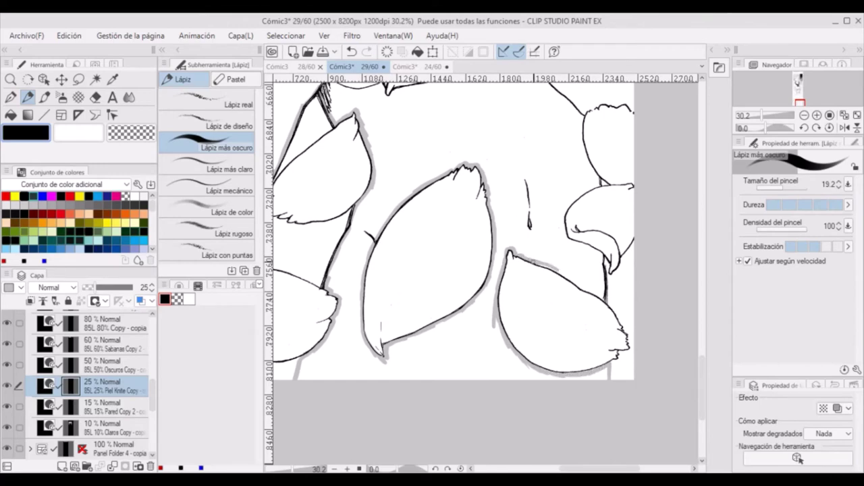
pyautogui.moveTo(538, 265); pyautogui.dragTo(603, 301)
pyautogui.moveTo(598, 184); pyautogui.dragTo(564, 228)
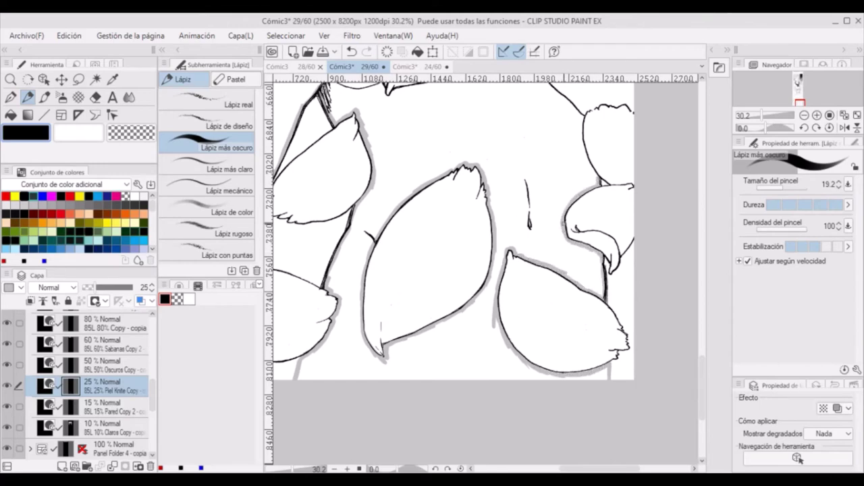
pyautogui.moveTo(582, 118); pyautogui.dragTo(594, 173)
# Outline the skin tone around the two overlapping chest petals and along the inner edge of the large right-hand petal.
pyautogui.scroll(5, 586, 173)
pyautogui.moveTo(327, 240)
pyautogui.mouseDown()
pyautogui.moveTo(413, 251)
pyautogui.moveTo(496, 211)
pyautogui.mouseUp()
pyautogui.moveTo(299, 180); pyautogui.dragTo(323, 239)
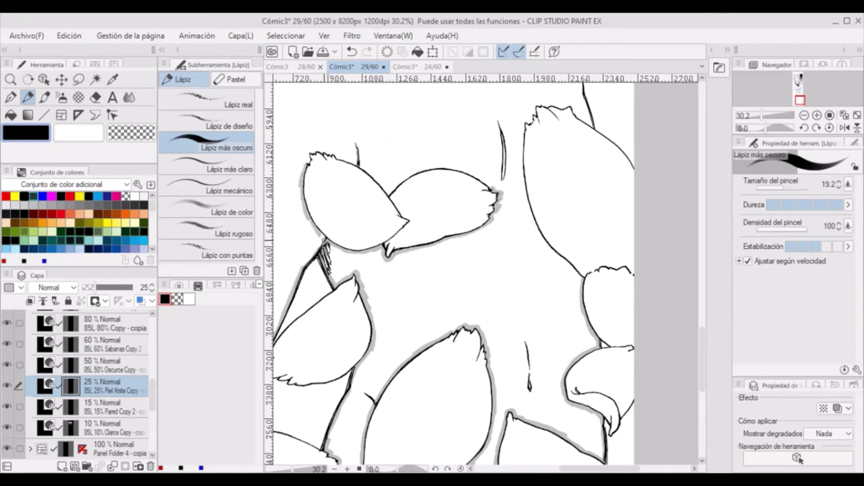
pyautogui.moveTo(312, 151)
pyautogui.mouseDown()
pyautogui.moveTo(387, 184)
pyautogui.moveTo(423, 168)
pyautogui.moveTo(491, 184)
pyautogui.mouseUp()
pyautogui.moveTo(534, 111); pyautogui.dragTo(573, 106)
pyautogui.moveTo(524, 123)
pyautogui.mouseDown()
pyautogui.moveTo(530, 211)
pyautogui.moveTo(583, 279)
pyautogui.mouseUp()
# Trace the skin tone boundary along the right shoulder, the upper petal beside it and the hair lock over the neck.
pyautogui.moveTo(704, 342); pyautogui.dragTo(704, 320)
pyautogui.moveTo(573, 235)
pyautogui.mouseDown()
pyautogui.moveTo(625, 275)
pyautogui.moveTo(635, 294)
pyautogui.mouseUp()
pyautogui.moveTo(615, 156); pyautogui.dragTo(634, 181)
pyautogui.moveTo(613, 159); pyautogui.dragTo(602, 205)
pyautogui.moveTo(537, 120)
pyautogui.mouseDown()
pyautogui.moveTo(560, 193)
pyautogui.moveTo(602, 206)
pyautogui.mouseUp()
pyautogui.moveTo(478, 112)
pyautogui.mouseDown()
pyautogui.moveTo(483, 156)
pyautogui.moveTo(514, 158)
pyautogui.moveTo(518, 172)
pyautogui.moveTo(491, 118)
pyautogui.moveTo(537, 121)
pyautogui.mouseUp()
pyautogui.moveTo(461, 91)
pyautogui.mouseDown()
pyautogui.moveTo(495, 172)
pyautogui.moveTo(503, 169)
pyautogui.mouseUp()
pyautogui.moveTo(703, 315); pyautogui.dragTo(704, 304)
pyautogui.moveTo(461, 94); pyautogui.dragTo(461, 148)
# Trace the skin tone boundary along the left arm, the shoulder petals and the long hair lock on the left.
pyautogui.moveTo(594, 468); pyautogui.dragTo(565, 468)
pyautogui.moveTo(351, 443)
pyautogui.mouseDown()
pyautogui.moveTo(343, 453)
pyautogui.moveTo(362, 424)
pyautogui.moveTo(401, 252)
pyautogui.mouseUp()
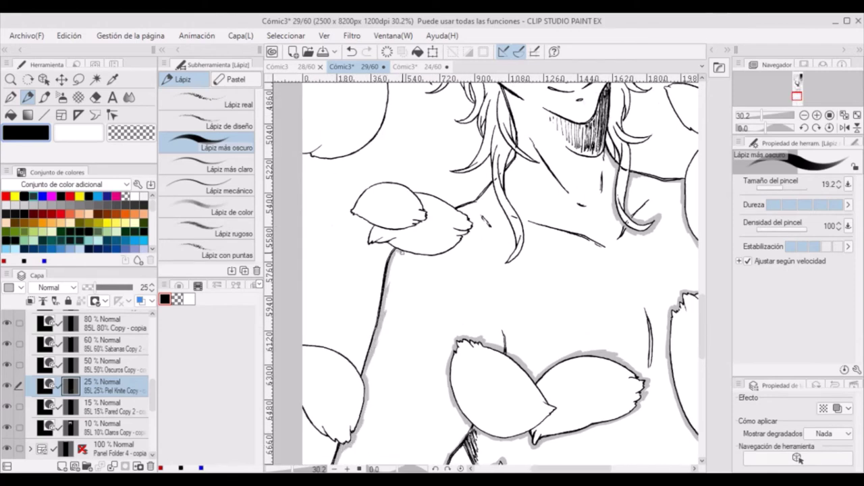
pyautogui.moveTo(458, 199); pyautogui.dragTo(473, 232)
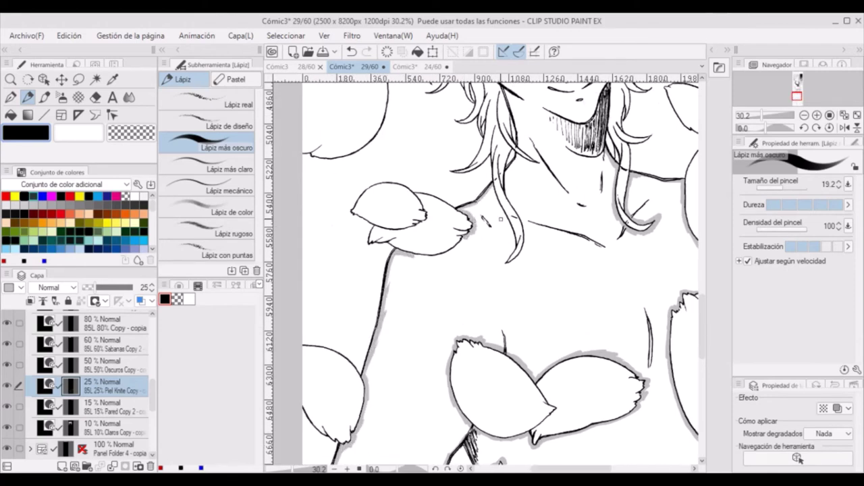
pyautogui.moveTo(410, 259)
pyautogui.mouseDown()
pyautogui.moveTo(454, 255)
pyautogui.moveTo(465, 239)
pyautogui.mouseUp()
pyautogui.moveTo(491, 189); pyautogui.dragTo(501, 266)
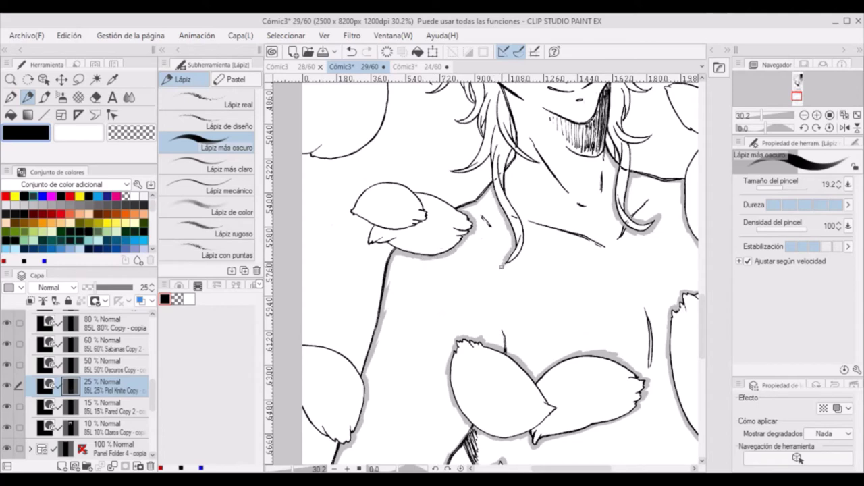
pyautogui.moveTo(507, 195); pyautogui.dragTo(519, 257)
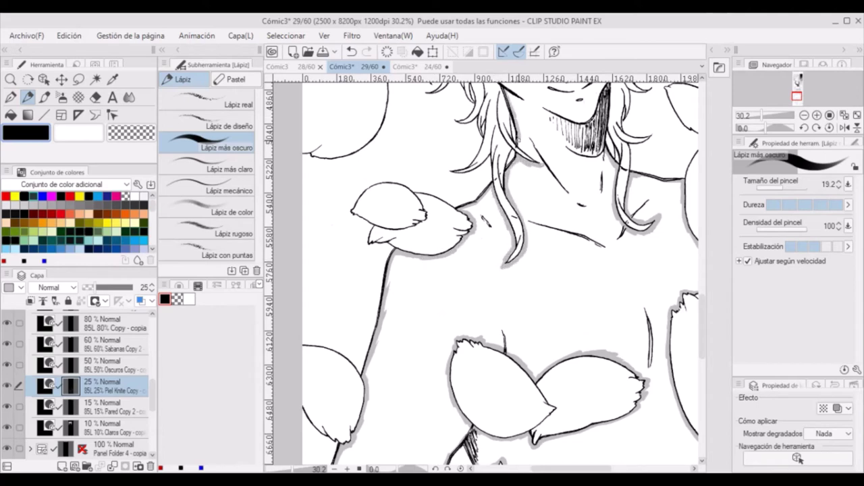
# Outline and fill the inner part of the left ear with the 25% skin tone, and shade the skin between the hair strands beside it.
pyautogui.scroll(5, 703, 307)
pyautogui.moveTo(424, 227)
pyautogui.mouseDown()
pyautogui.moveTo(449, 179)
pyautogui.moveTo(467, 243)
pyautogui.moveTo(451, 191)
pyautogui.mouseUp()
pyautogui.press('g')
pyautogui.click(442, 222)
pyautogui.press('p')
pyautogui.moveTo(467, 219); pyautogui.dragTo(477, 219)
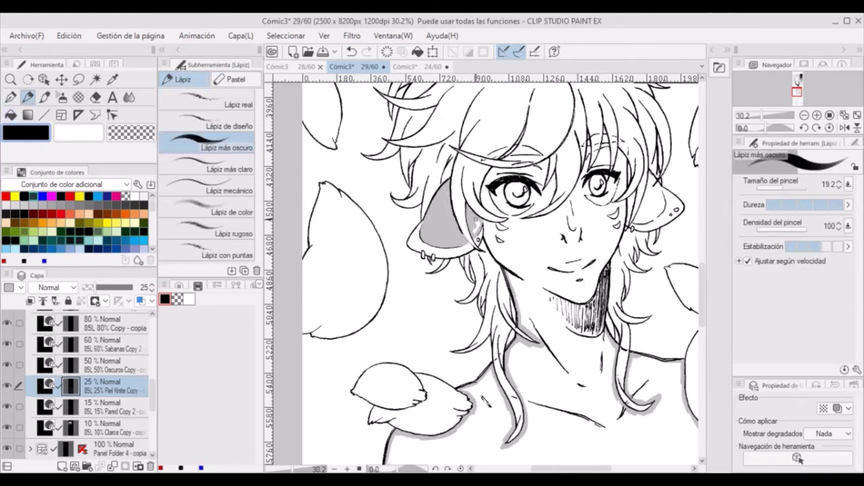
# Paint skin tone around the left eye and cheek marks, cleaning the edges by alternating the pencil between black and transparent.
pyautogui.press('c')
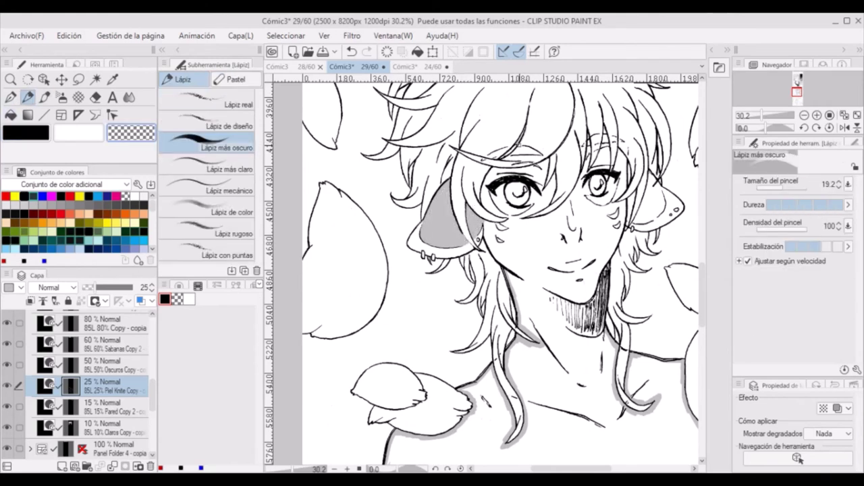
pyautogui.press('c')
pyautogui.moveTo(485, 186)
pyautogui.mouseDown()
pyautogui.moveTo(494, 174)
pyautogui.moveTo(548, 160)
pyautogui.moveTo(555, 175)
pyautogui.moveTo(547, 202)
pyautogui.moveTo(490, 186)
pyautogui.mouseUp()
pyautogui.press('c')
pyautogui.press('c')
pyautogui.moveTo(540, 177); pyautogui.dragTo(537, 174)
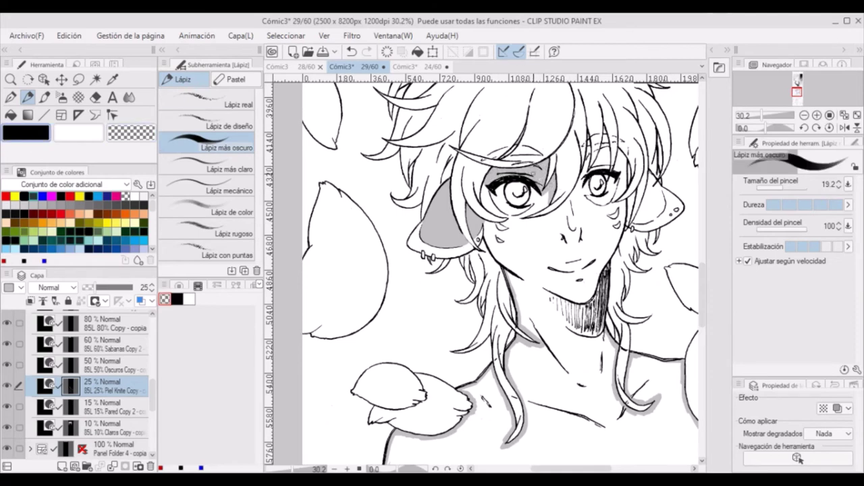
pyautogui.moveTo(536, 206)
pyautogui.mouseDown()
pyautogui.moveTo(530, 213)
pyautogui.moveTo(554, 191)
pyautogui.mouseUp()
pyautogui.moveTo(484, 186)
pyautogui.mouseDown()
pyautogui.moveTo(497, 232)
pyautogui.moveTo(512, 222)
pyautogui.moveTo(494, 254)
pyautogui.moveTo(511, 278)
pyautogui.mouseUp()
pyautogui.press('c')
pyautogui.press('c')
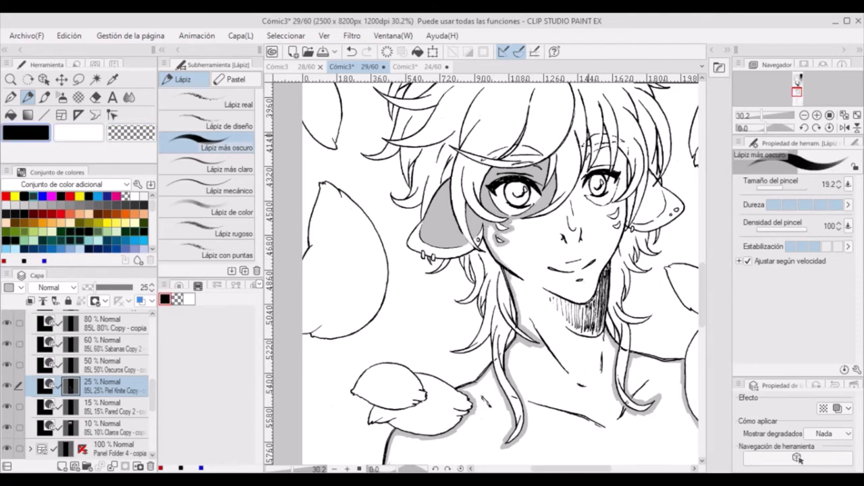
# Paint skin tone along the nose, around the right eye and cheek marks, and inside the right ear.
pyautogui.moveTo(590, 148); pyautogui.dragTo(568, 204)
pyautogui.moveTo(520, 220); pyautogui.dragTo(533, 221)
pyautogui.moveTo(610, 144)
pyautogui.mouseDown()
pyautogui.moveTo(598, 168)
pyautogui.moveTo(627, 181)
pyautogui.moveTo(604, 204)
pyautogui.moveTo(612, 207)
pyautogui.mouseUp()
pyautogui.moveTo(609, 207); pyautogui.dragTo(620, 222)
pyautogui.moveTo(612, 201)
pyautogui.mouseDown()
pyautogui.moveTo(626, 215)
pyautogui.moveTo(621, 228)
pyautogui.moveTo(623, 205)
pyautogui.mouseUp()
pyautogui.hotkey('ctrl', 'z')
pyautogui.moveTo(626, 221)
pyautogui.mouseDown()
pyautogui.moveTo(630, 193)
pyautogui.moveTo(628, 216)
pyautogui.moveTo(658, 185)
pyautogui.moveTo(640, 210)
pyautogui.mouseUp()
pyautogui.press('c')
pyautogui.press('c')
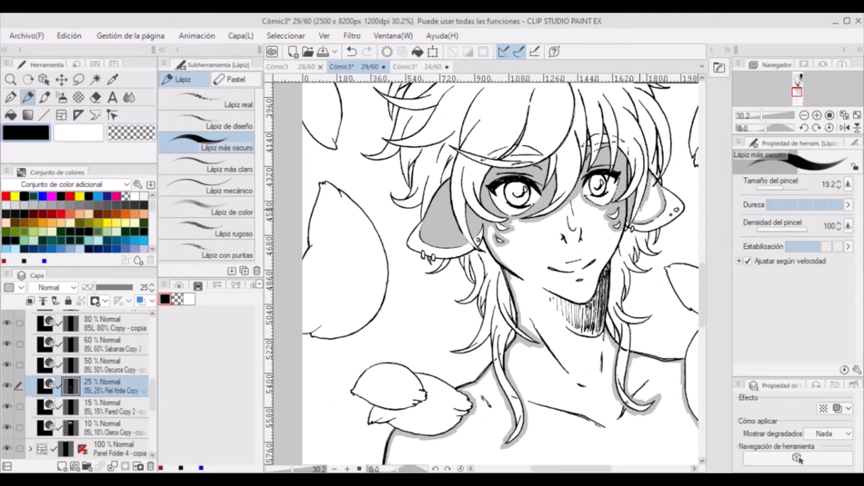
# Close the skin outline gap along the right jaw and fill the face, neck and torso with the 25% tone.
pyautogui.press('g')
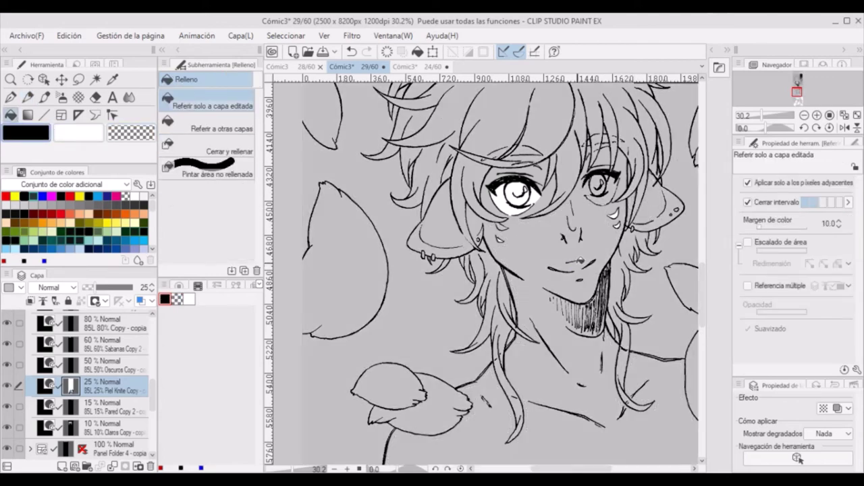
pyautogui.press('p')
pyautogui.moveTo(619, 233); pyautogui.dragTo(611, 260)
pyautogui.press('g')
pyautogui.click(587, 260)
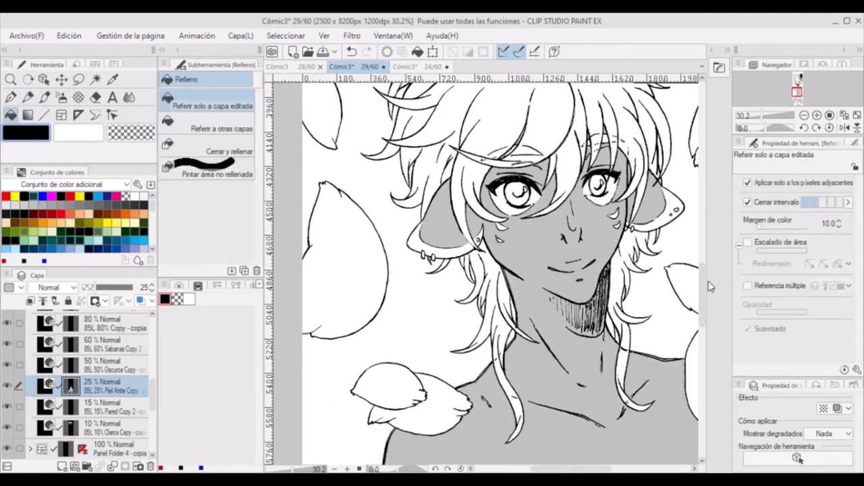
# Scrape the skin tone along the page's bottom edge using the Rascar tono airbrush in transparent, and undo the last adjustment.
pyautogui.moveTo(703, 286); pyautogui.dragTo(703, 379)
pyautogui.scroll(-2, 517, 254)
pyautogui.click(61, 98)
pyautogui.press('c')
pyautogui.moveTo(368, 343)
pyautogui.mouseDown()
pyautogui.moveTo(515, 325)
pyautogui.moveTo(585, 340)
pyautogui.mouseUp()
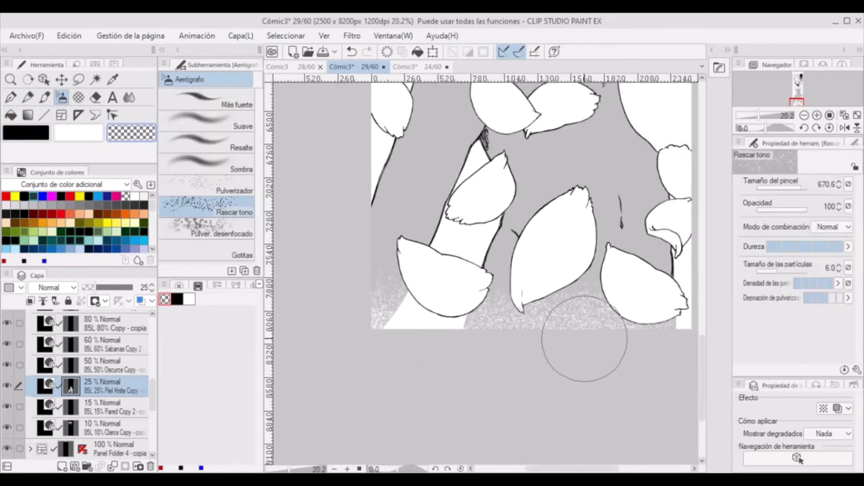
pyautogui.keyDown('ctrl'); pyautogui.keyDown('alt'); pyautogui.moveTo(393, 340); pyautogui.dragTo(521, 339); pyautogui.keyUp('alt'); pyautogui.keyUp('ctrl')
pyautogui.hotkey('ctrl', 'z')
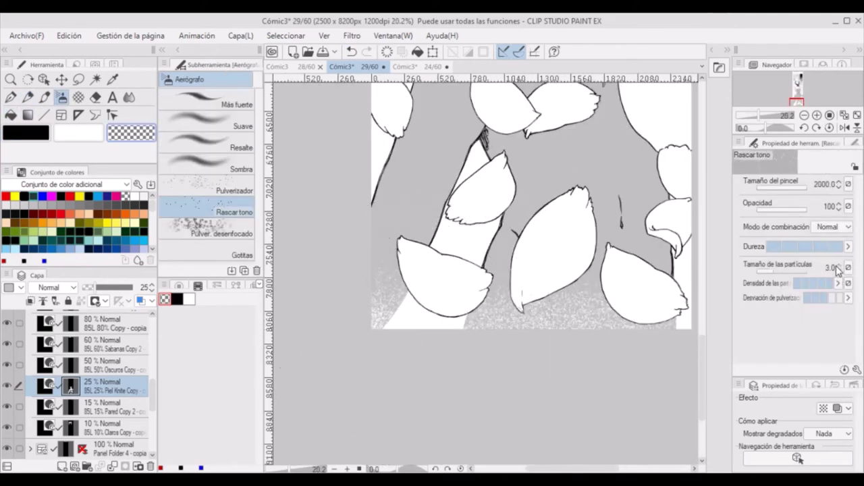
# Scrape the bottom edge of the skin tone with Rascar tono, adjusting the brush size to 512.4 and the particle size to 3.0.
pyautogui.moveTo(807, 188); pyautogui.dragTo(799, 200)
pyautogui.moveTo(377, 301)
pyautogui.mouseDown()
pyautogui.moveTo(609, 319)
pyautogui.moveTo(319, 336)
pyautogui.moveTo(355, 356)
pyautogui.moveTo(488, 322)
pyautogui.moveTo(632, 324)
pyautogui.mouseUp()
pyautogui.click(799, 189)
pyautogui.click(775, 271)
pyautogui.click(777, 271)
pyautogui.moveTo(410, 399)
pyautogui.mouseDown()
pyautogui.moveTo(503, 335)
pyautogui.moveTo(381, 383)
pyautogui.moveTo(465, 312)
pyautogui.moveTo(375, 328)
pyautogui.mouseUp()
pyautogui.click(773, 272)
pyautogui.click(801, 189)
pyautogui.moveTo(386, 290)
pyautogui.mouseDown()
pyautogui.moveTo(493, 293)
pyautogui.moveTo(476, 348)
pyautogui.moveTo(348, 378)
pyautogui.mouseUp()
pyautogui.moveTo(702, 375); pyautogui.dragTo(702, 284)
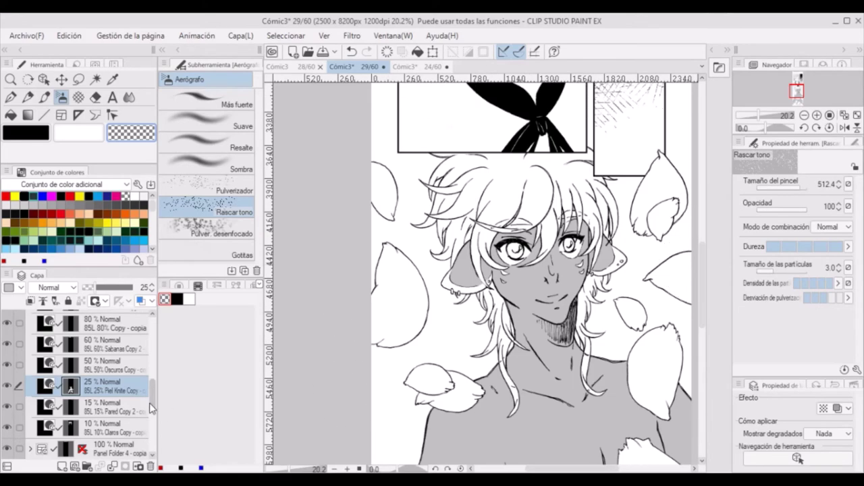
# On the MM22 001 2 - copia line art layer, erase the outlines of the cheek marks, under-eye patch and inner ears, and switch back to black.
pyautogui.moveTo(154, 398); pyautogui.dragTo(154, 428)
pyautogui.click(101, 343)
pyautogui.click(95, 97)
pyautogui.moveTo(453, 275); pyautogui.dragTo(475, 285)
pyautogui.scroll(2, 621, 260)
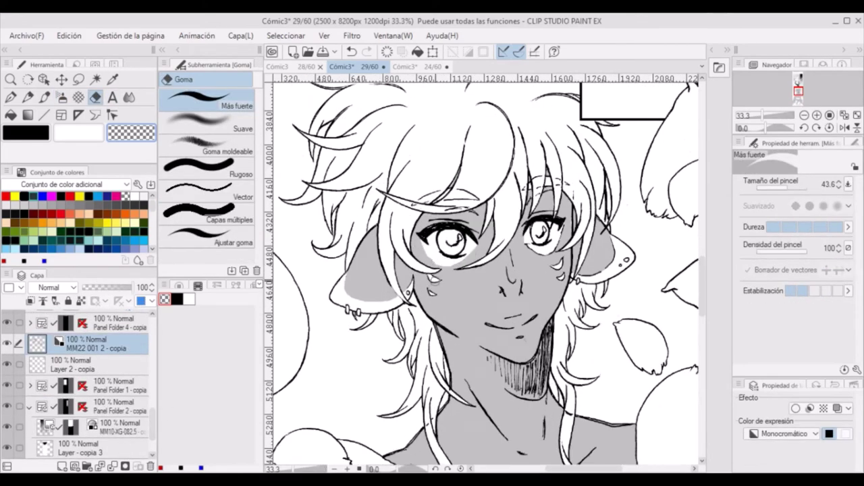
pyautogui.moveTo(555, 262); pyautogui.dragTo(560, 277)
pyautogui.moveTo(561, 233)
pyautogui.mouseDown()
pyautogui.moveTo(548, 252)
pyautogui.moveTo(530, 250)
pyautogui.mouseUp()
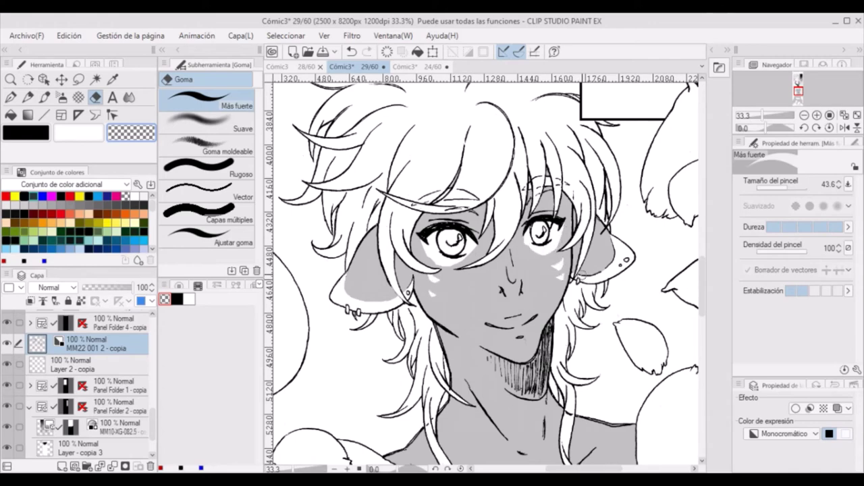
pyautogui.moveTo(582, 276); pyautogui.dragTo(614, 243)
pyautogui.click(27, 97)
pyautogui.click(31, 130)
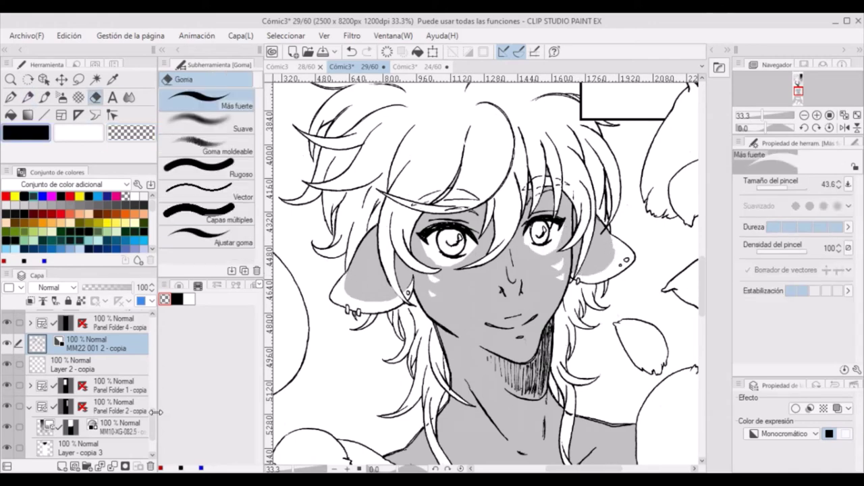
# Touch up the 25% skin tone along the lower edge of the large left ear, and return to the MM22 001 2 - copia line art layer.
pyautogui.keyDown('ctrl'); pyautogui.keyDown('shift'); pyautogui.click(359, 281); pyautogui.keyUp('shift'); pyautogui.keyUp('ctrl')
pyautogui.click(369, 297)
pyautogui.hotkey('ctrl', 'z')
pyautogui.moveTo(369, 299); pyautogui.dragTo(383, 300)
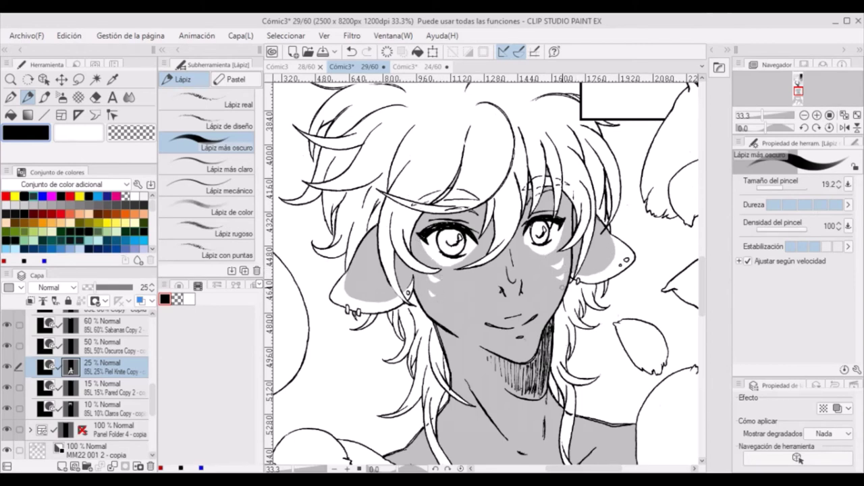
pyautogui.keyDown('ctrl'); pyautogui.keyDown('shift'); pyautogui.click(558, 277); pyautogui.keyUp('shift'); pyautogui.keyUp('ctrl')
pyautogui.press('c')
pyautogui.click(40, 131)
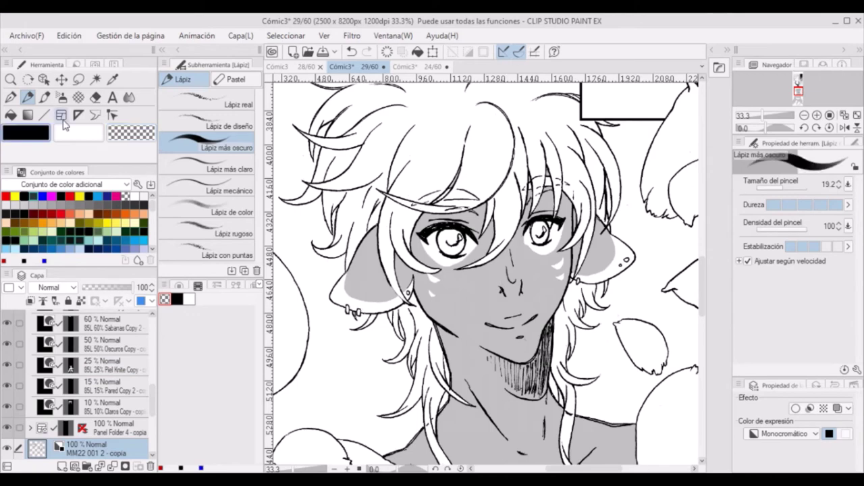
# Touch up the 25% skin tone beside the white patch under the left eye, next to the hair strand.
pyautogui.keyDown('ctrl'); pyautogui.keyDown('shift'); pyautogui.click(489, 257); pyautogui.keyUp('shift'); pyautogui.keyUp('ctrl')
pyautogui.moveTo(482, 248); pyautogui.dragTo(462, 256)
pyautogui.press('m')
pyautogui.keyDown('shift'); pyautogui.moveTo(519, 238); pyautogui.dragTo(532, 244); pyautogui.keyUp('shift')
pyautogui.press('b')
pyautogui.press('c')
pyautogui.hotkey('ctrl', 'd')
pyautogui.moveTo(476, 243)
pyautogui.mouseDown()
pyautogui.moveTo(463, 253)
pyautogui.moveTo(480, 251)
pyautogui.mouseUp()
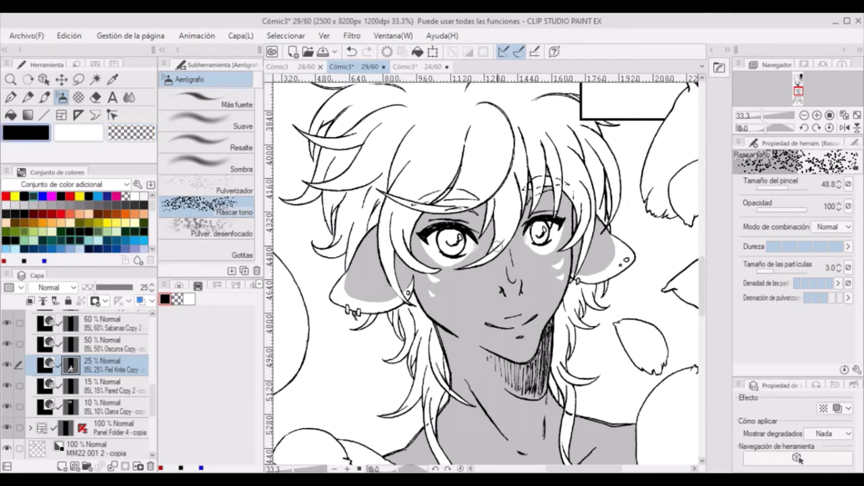
pyautogui.press('p')
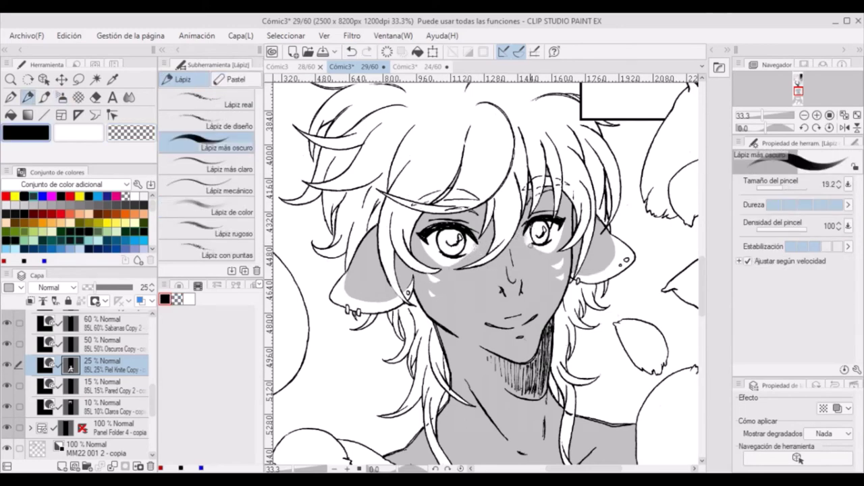
pyautogui.press('b')
pyautogui.press('p')
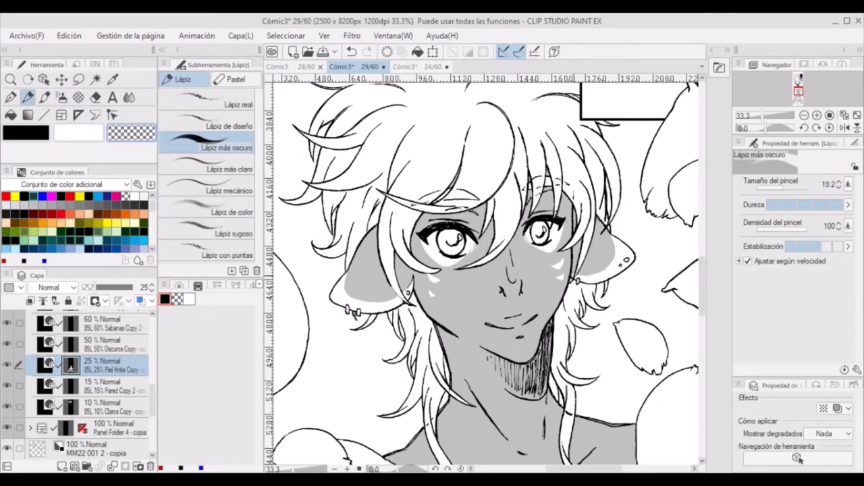
pyautogui.press('c')
pyautogui.press('c')
pyautogui.press('c')
pyautogui.click(10, 97)
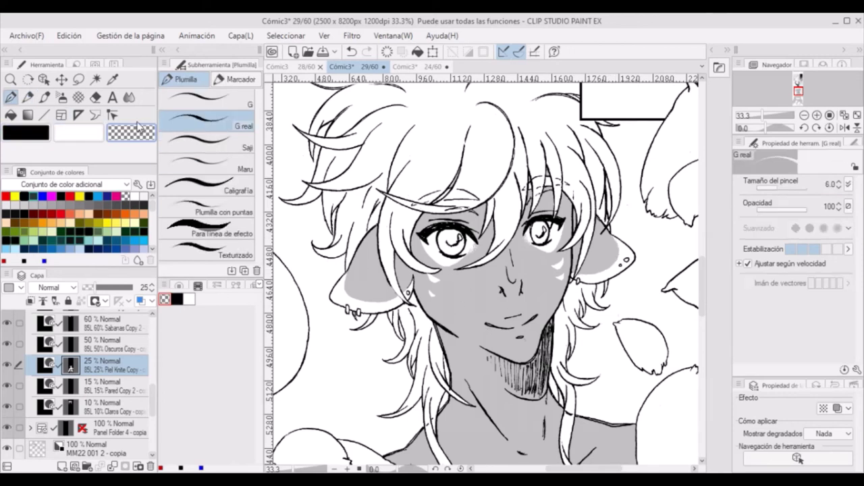
# Try a G real stroke on the MM22 001 2 - copia line art beside the left ear's earring, and undo it.
pyautogui.click(101, 449)
pyautogui.press('c')
pyautogui.press('c')
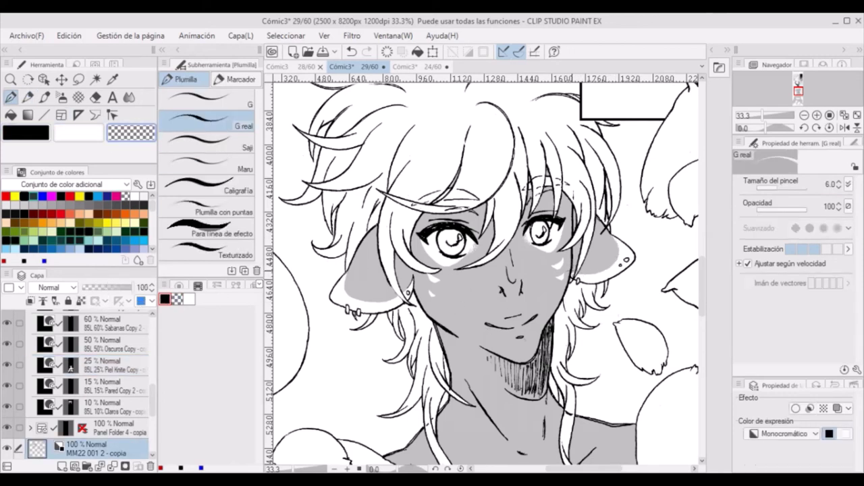
pyautogui.press('c')
pyautogui.moveTo(411, 285); pyautogui.dragTo(402, 305)
pyautogui.press('c')
pyautogui.hotkey('ctrl', 'z')
pyautogui.press('e')
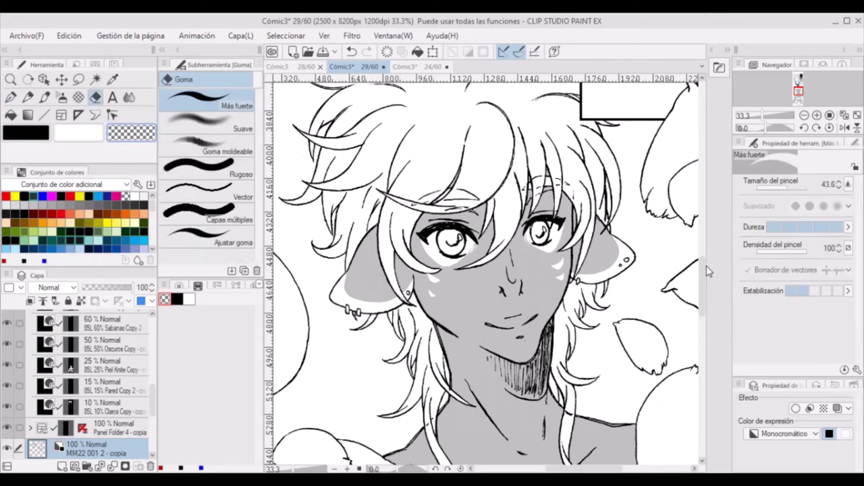
# Save the page, and set the Rascar tono airbrush to size 116.0 on the 25% skin tone layer.
pyautogui.scroll(-8, 559, 200)
pyautogui.click(108, 365)
pyautogui.press('b')
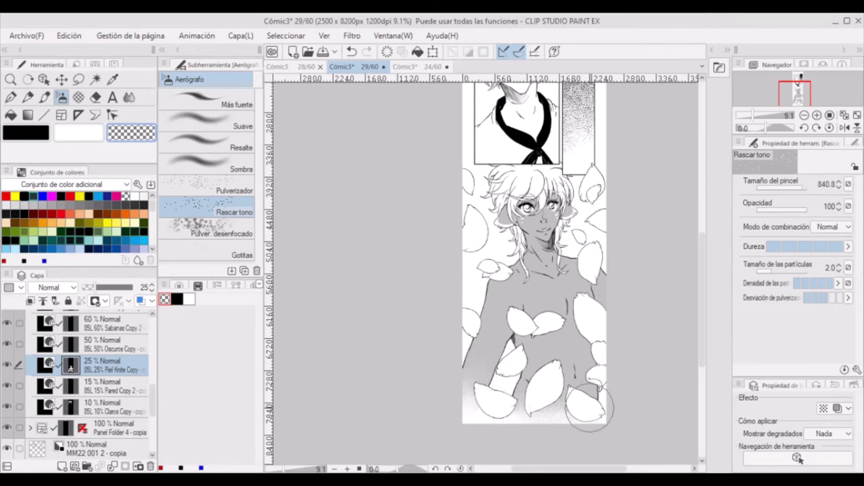
pyautogui.hotkey('ctrl', 's')
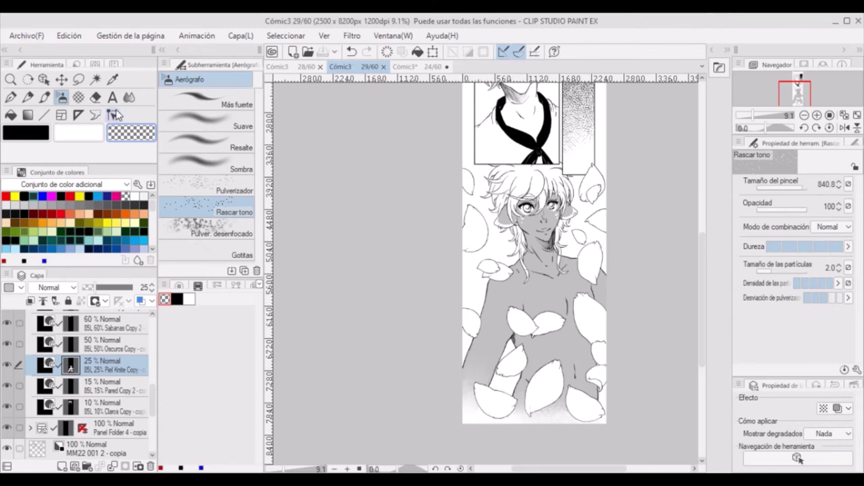
pyautogui.moveTo(541, 430); pyautogui.dragTo(544, 430)
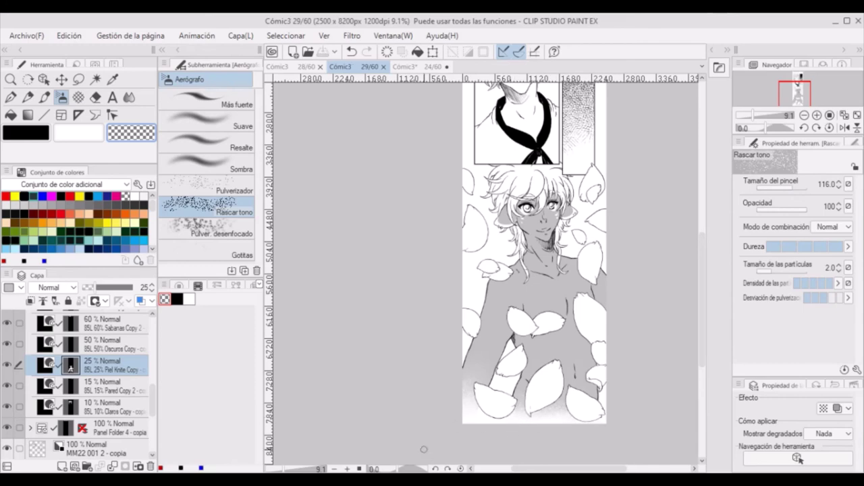
# Add the 雰囲気トーン screentone to the page and place its layer below Layer - copia 3, outside the panel folders.
pyautogui.moveTo(594, 468); pyautogui.dragTo(612, 468)
pyautogui.moveTo(703, 361)
pyautogui.mouseDown()
pyautogui.moveTo(707, 335)
pyautogui.moveTo(705, 354)
pyautogui.mouseUp()
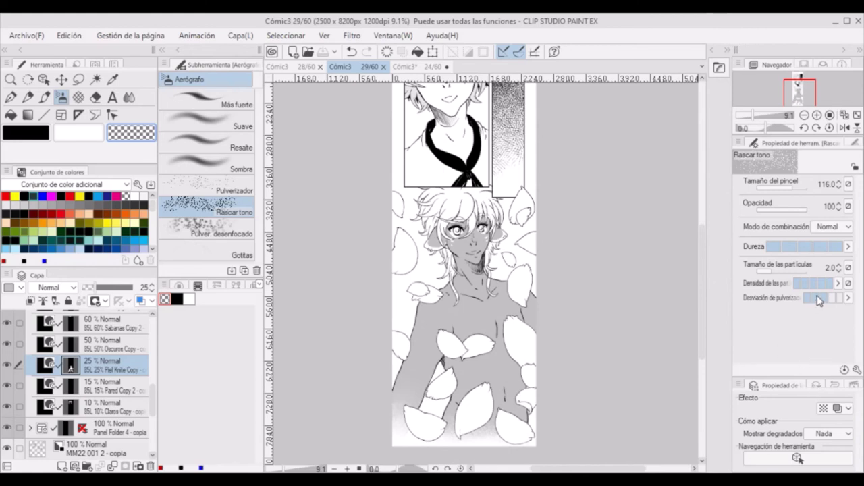
pyautogui.hotkey('ctrl', 'v')
pyautogui.moveTo(104, 365); pyautogui.dragTo(87, 428)
pyautogui.click(90, 429)
pyautogui.hotkey('ctrl', 'z')
pyautogui.click(114, 443)
# Rotate the 雰囲気トーン tone to 90 degrees and reposition it across the whole petal figure panel.
pyautogui.moveTo(467, 295); pyautogui.dragTo(328, 301)
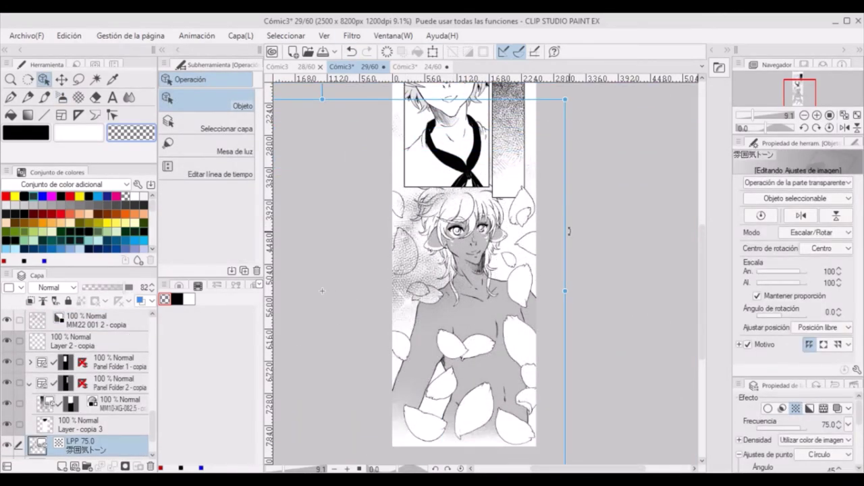
pyautogui.moveTo(569, 232); pyautogui.dragTo(368, 433)
pyautogui.click(368, 439)
pyautogui.click(38, 447)
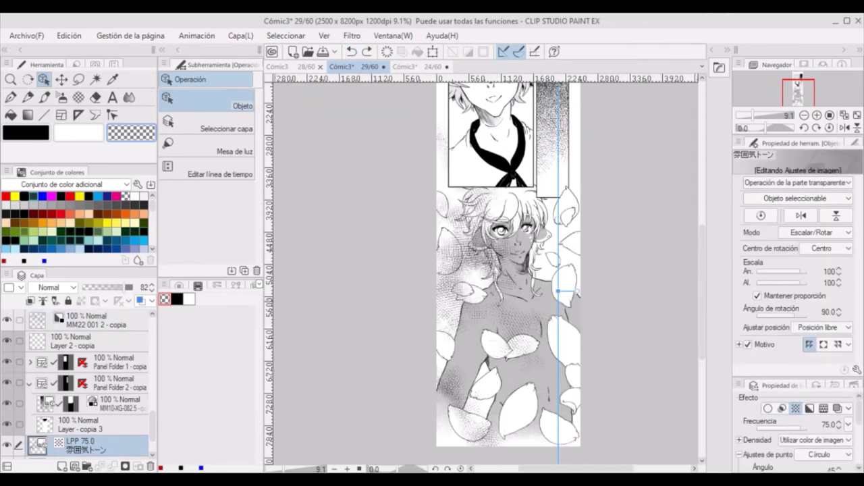
pyautogui.moveTo(367, 291); pyautogui.dragTo(376, 299)
pyautogui.moveTo(560, 310); pyautogui.dragTo(676, 301)
# Try further placement adjustments of the rotated 雰囲気トーン tone over the page, and undo them.
pyautogui.scroll(-5, 457, 258)
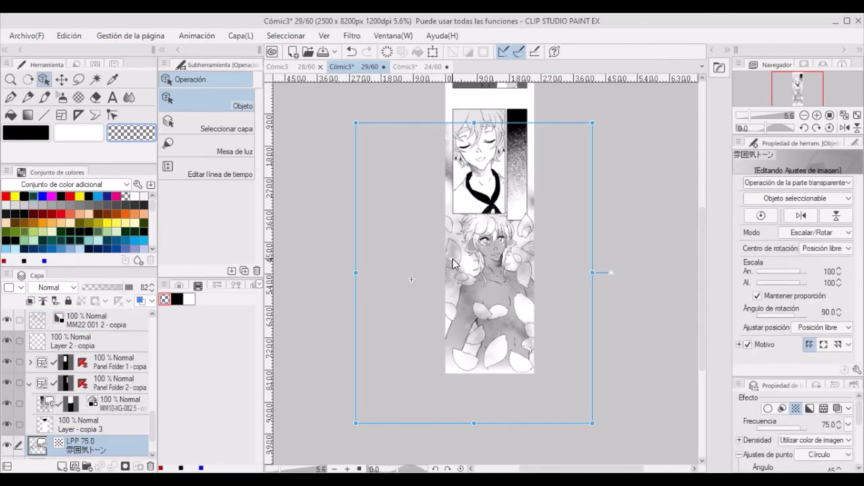
pyautogui.scroll(4, 512, 312)
pyautogui.click(509, 318)
pyautogui.hotkey('ctrl', 'z')
pyautogui.moveTo(602, 397); pyautogui.dragTo(601, 404)
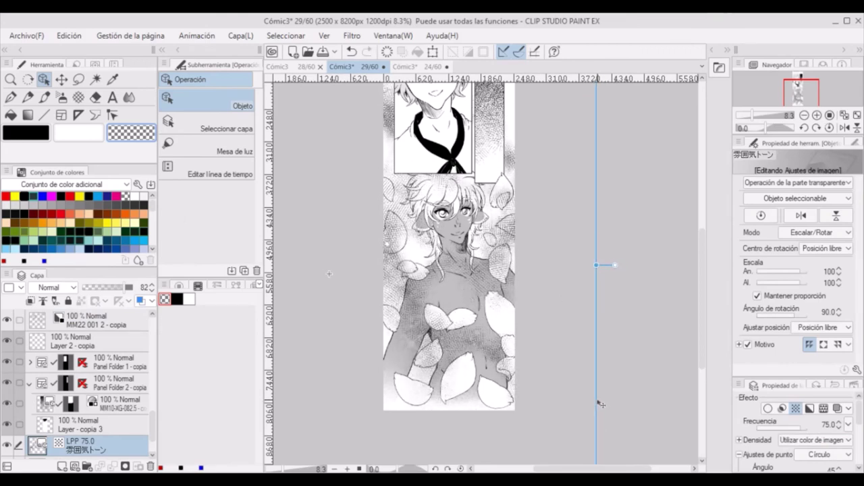
pyautogui.scroll(-8, 516, 290)
pyautogui.moveTo(396, 180); pyautogui.dragTo(437, 234)
pyautogui.hotkey('ctrl', 'z')
pyautogui.scroll(5, 509, 260)
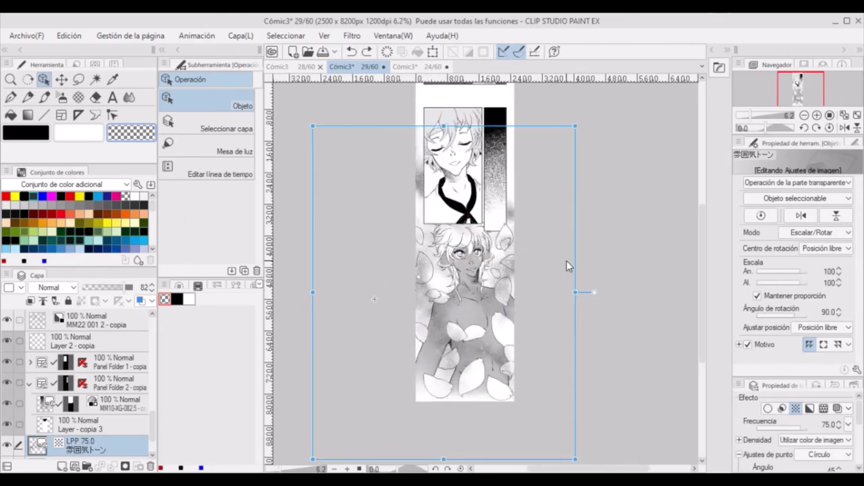
pyautogui.scroll(-2, 498, 260)
# Compare the petal figure panel with the 雰囲気トーン layer hidden and shown.
pyautogui.click(7, 446)
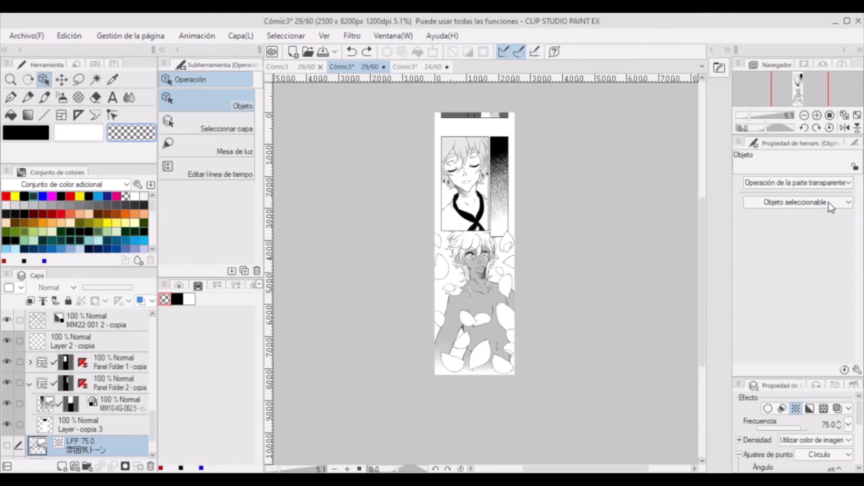
pyautogui.click(7, 446)
pyautogui.scroll(3, 457, 324)
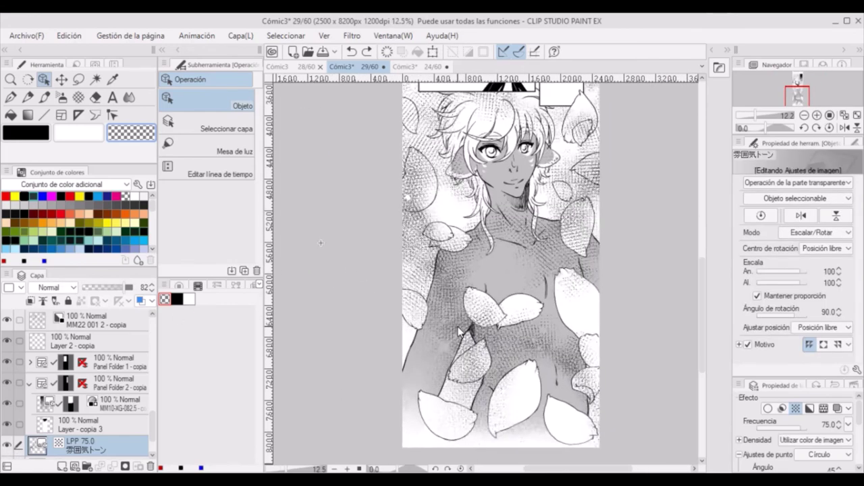
pyautogui.scroll(-1, 536, 277)
pyautogui.scroll(-3, 537, 275)
# Try scaling the 雰囲気トーン tone down, including to 89%, and moving it over the figure, and undo each change.
pyautogui.moveTo(415, 376); pyautogui.dragTo(457, 324)
pyautogui.moveTo(610, 242); pyautogui.dragTo(586, 356)
pyautogui.click(351, 54)
pyautogui.click(351, 53)
pyautogui.click(351, 54)
pyautogui.click(351, 54)
pyautogui.click(351, 53)
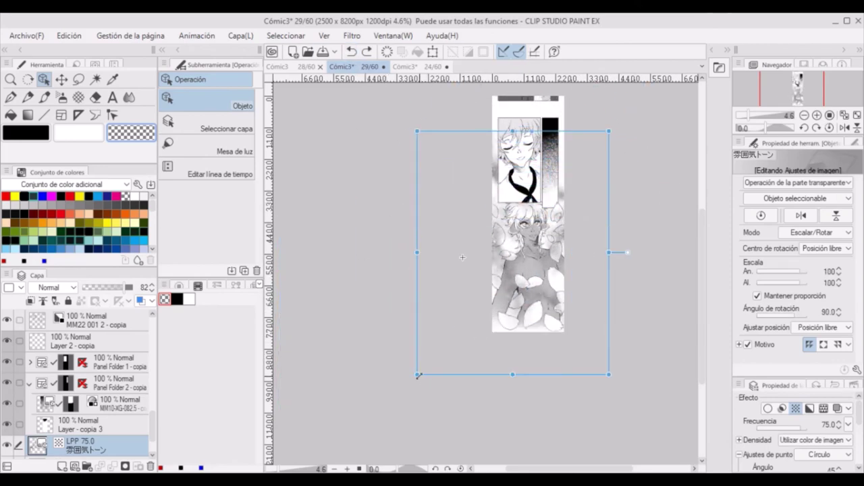
pyautogui.moveTo(418, 375); pyautogui.dragTo(438, 349)
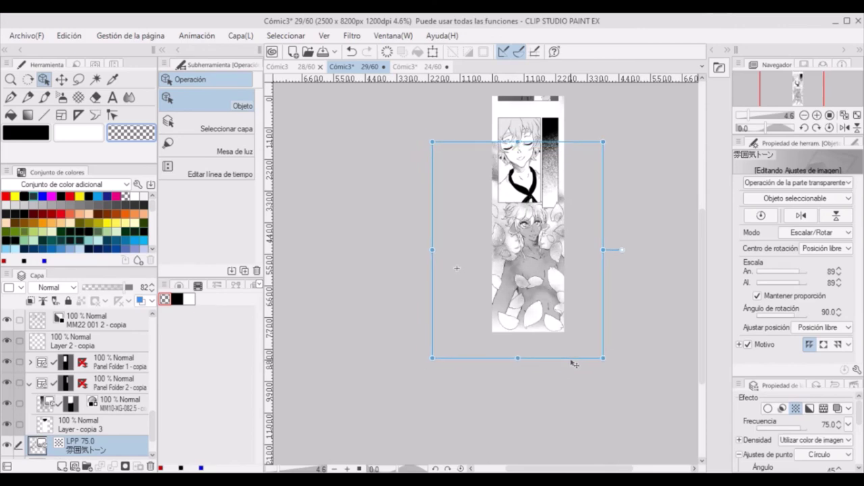
pyautogui.click(351, 53)
# Hide the 雰囲気トーン tone layer and save the page.
pyautogui.scroll(5, 371, 244)
pyautogui.scroll(-5, 372, 244)
pyautogui.click(7, 446)
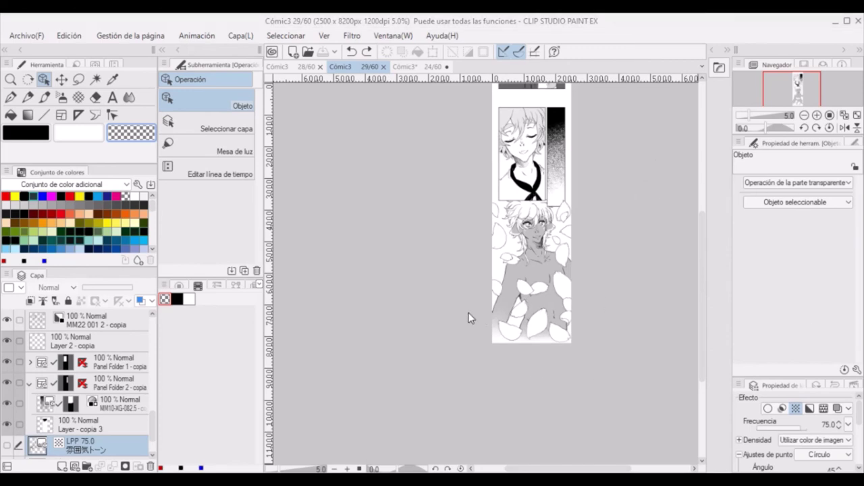
# Add the Fog.gray material, turn off its tone effect and shift it over the petal figure.
pyautogui.moveTo(596, 468); pyautogui.dragTo(611, 469)
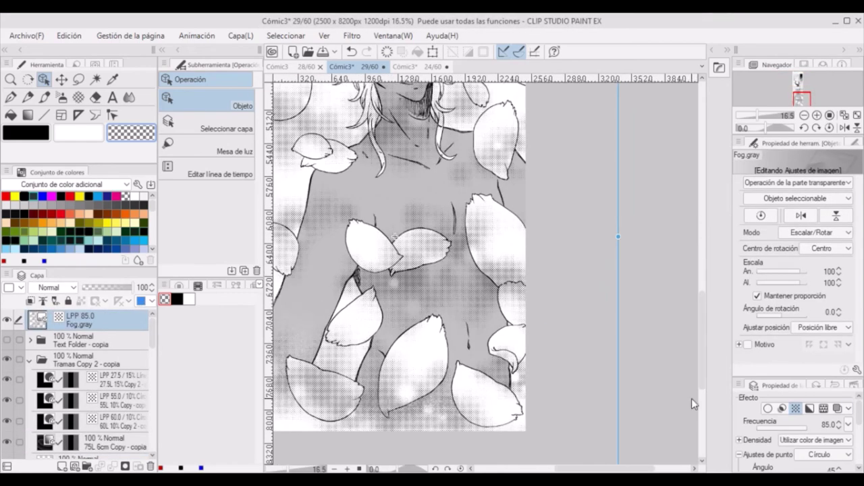
pyautogui.click(804, 408)
pyautogui.scroll(-2, 560, 255)
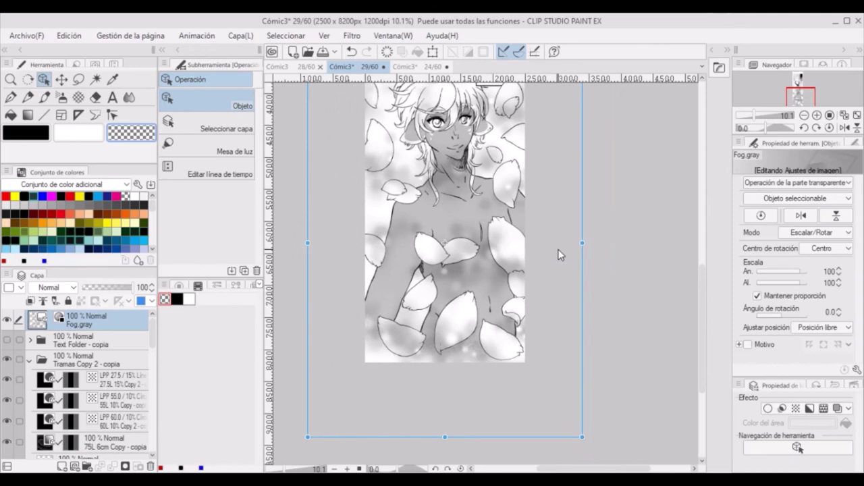
pyautogui.moveTo(582, 373); pyautogui.dragTo(587, 351)
pyautogui.moveTo(701, 314); pyautogui.dragTo(701, 273)
pyautogui.click(591, 316)
# Reselect the Fog.gray layer and move it so its lower edge meets the bottom of the page.
pyautogui.scroll(10, 90, 378)
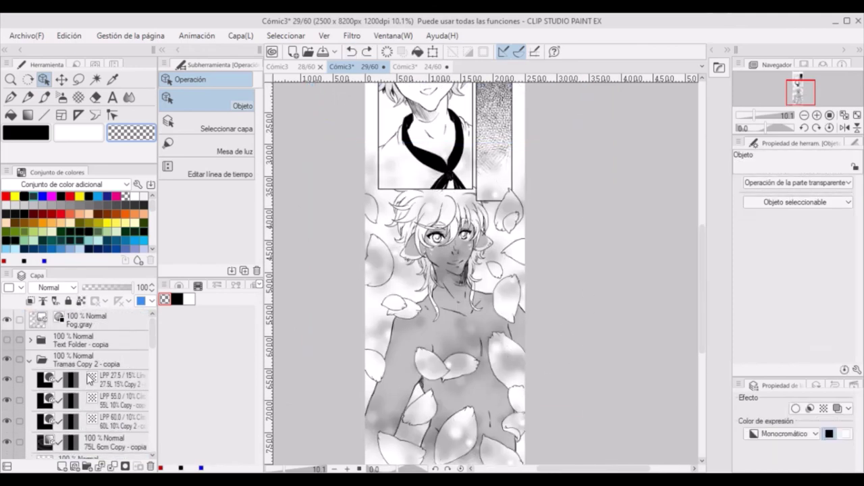
pyautogui.click(87, 322)
pyautogui.moveTo(590, 352); pyautogui.dragTo(599, 302)
pyautogui.moveTo(702, 301); pyautogui.dragTo(701, 325)
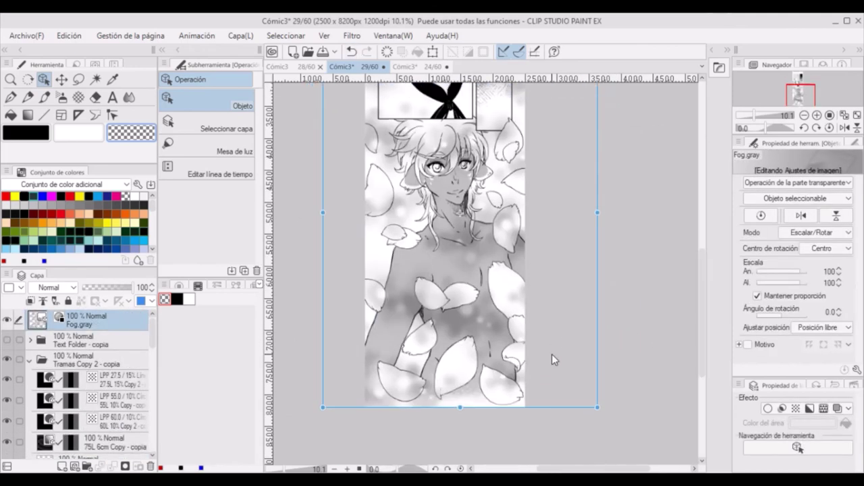
pyautogui.moveTo(556, 407); pyautogui.dragTo(557, 407)
pyautogui.scroll(5, 610, 162)
pyautogui.scroll(-3, 610, 162)
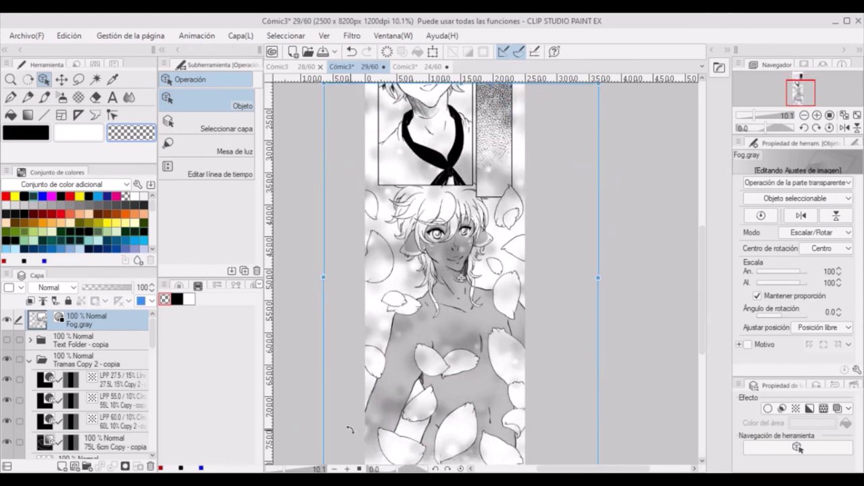
# Rotate the Fog.gray layer to -180 degrees and reposition it over the lower panel.
pyautogui.moveTo(350, 430); pyautogui.dragTo(451, 451)
pyautogui.click(840, 314)
pyautogui.moveTo(583, 438); pyautogui.dragTo(571, 401)
pyautogui.moveTo(700, 341); pyautogui.dragTo(700, 325)
pyautogui.moveTo(587, 411); pyautogui.dragTo(544, 416)
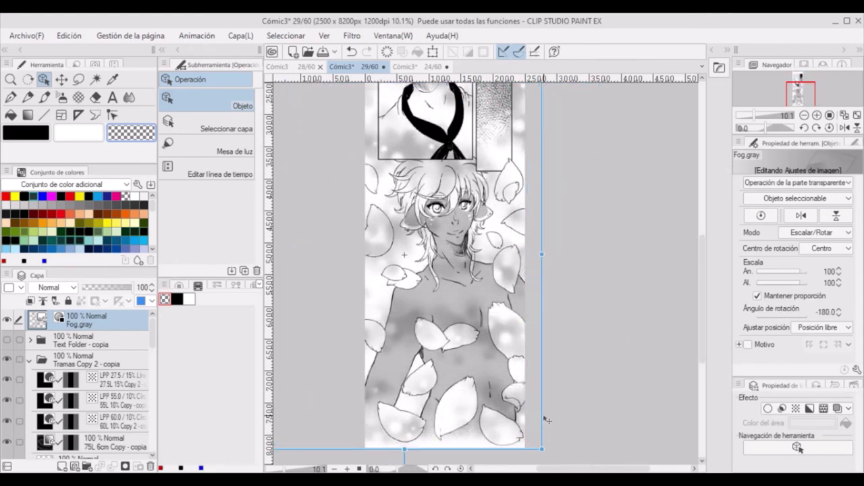
pyautogui.scroll(3, 704, 283)
pyautogui.scroll(-2, 703, 283)
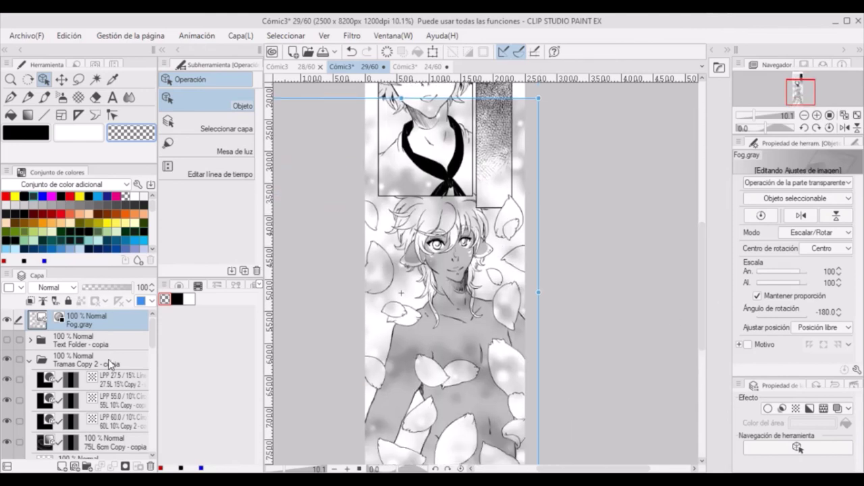
pyautogui.scroll(-3, 700, 295)
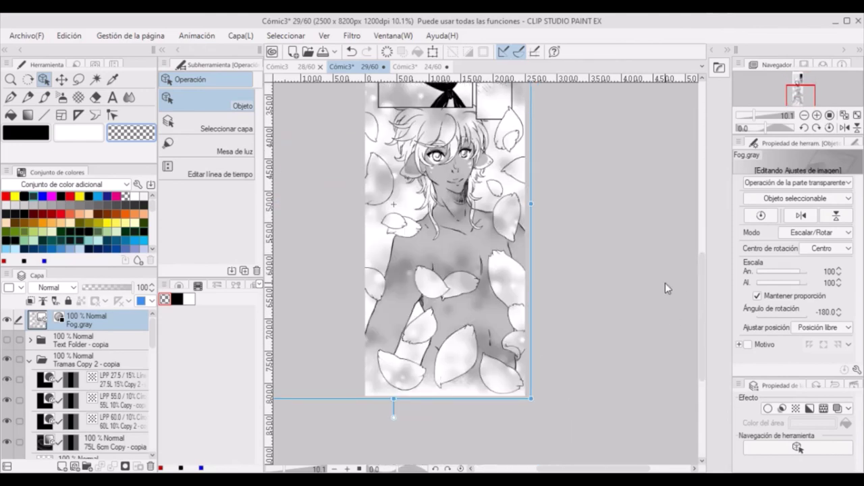
pyautogui.scroll(3, 700, 243)
pyautogui.scroll(2, 78, 405)
# Select the 雰囲気トーン layer, compare it with and without the tone effect, and leave the effect off.
pyautogui.click(81, 390)
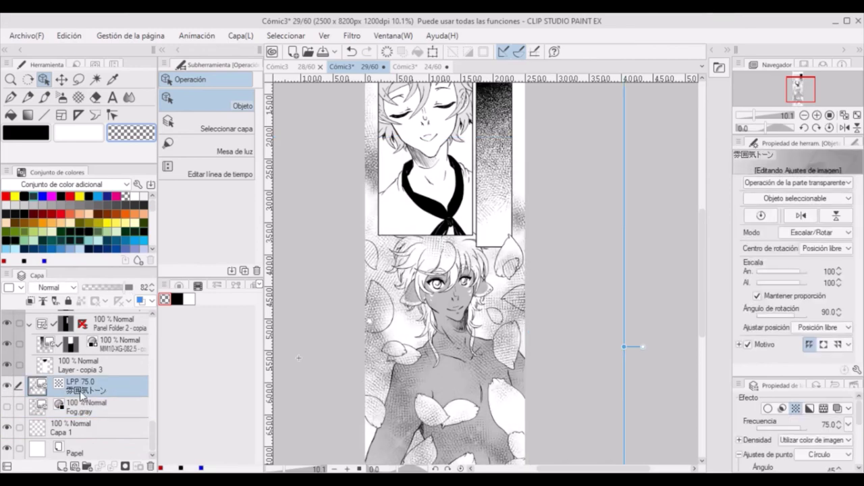
pyautogui.click(797, 410)
pyautogui.click(797, 411)
pyautogui.click(797, 410)
pyautogui.scroll(7, 569, 324)
pyautogui.click(797, 412)
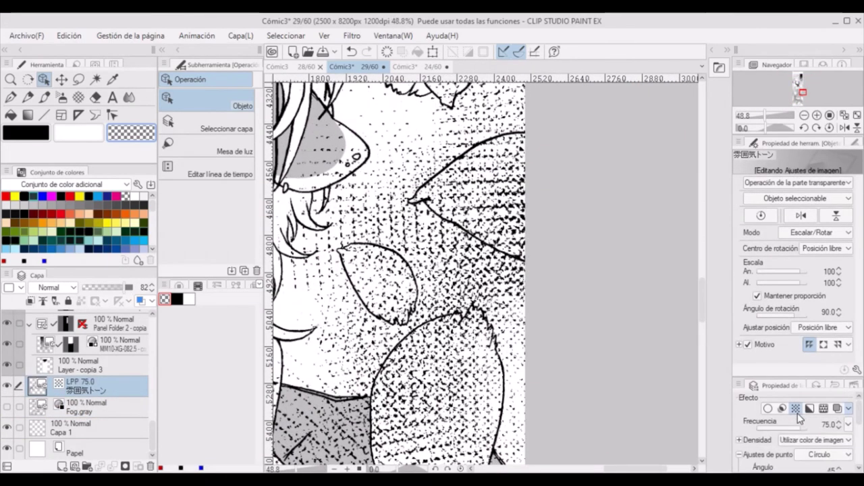
pyautogui.click(798, 413)
pyautogui.scroll(-8, 595, 336)
pyautogui.scroll(-3, 701, 304)
# Hide the 雰囲気トーン layer, check Fog.gray alone, hide it as well and save the page.
pyautogui.click(7, 387)
pyautogui.click(8, 405)
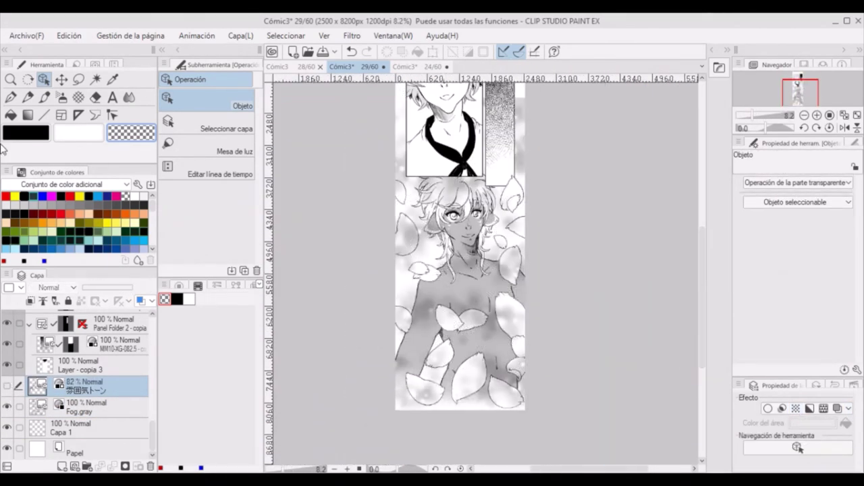
pyautogui.click(7, 407)
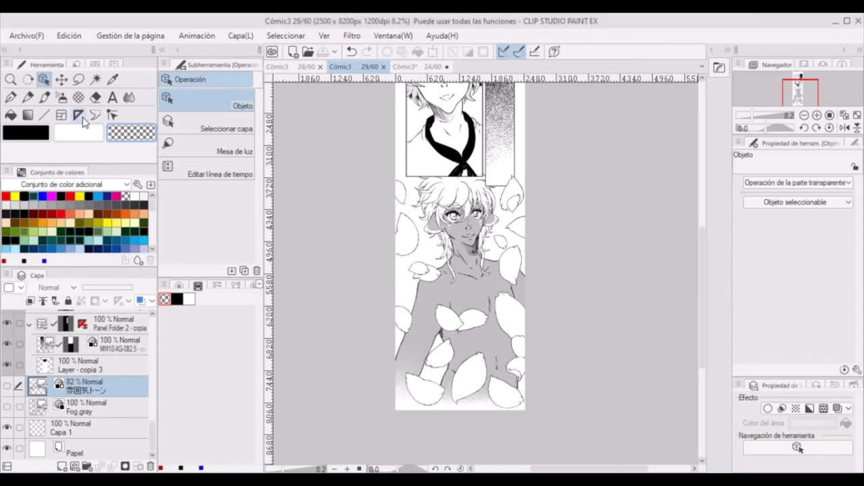